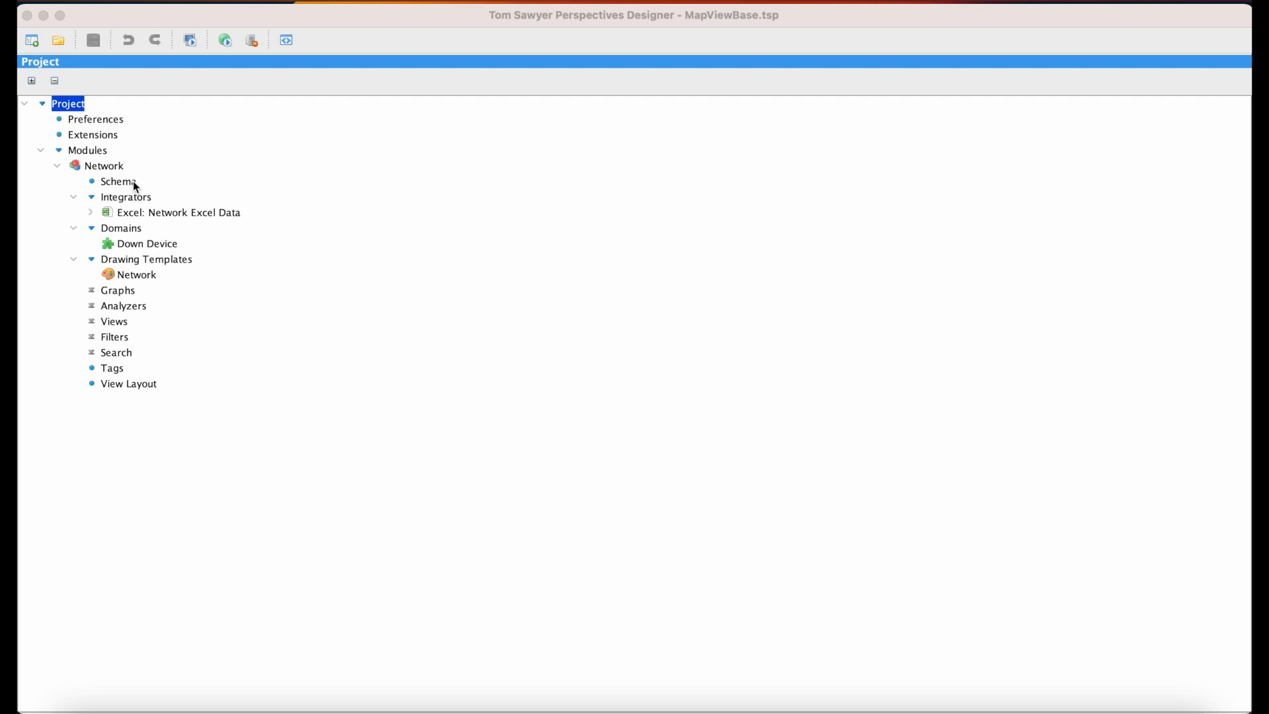
Step: Add a Vertex element type named Location to the Network module's schema
click(134, 184)
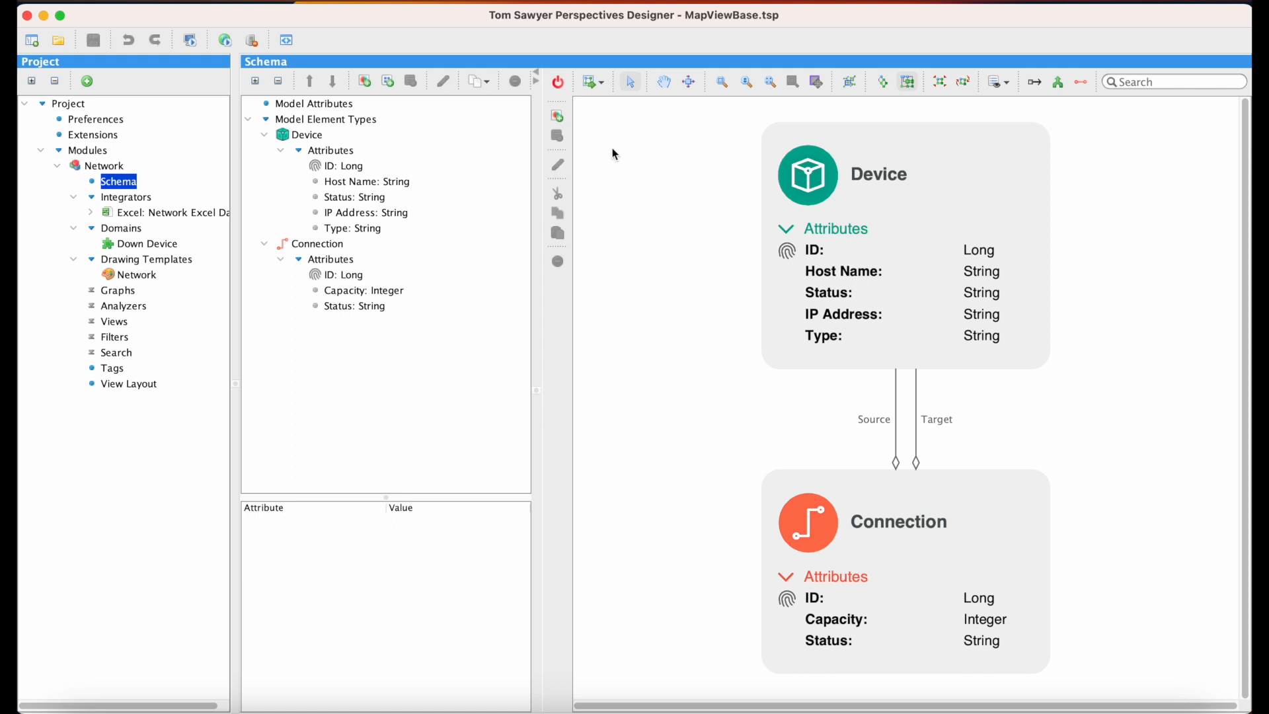
click(561, 117)
text(Location)
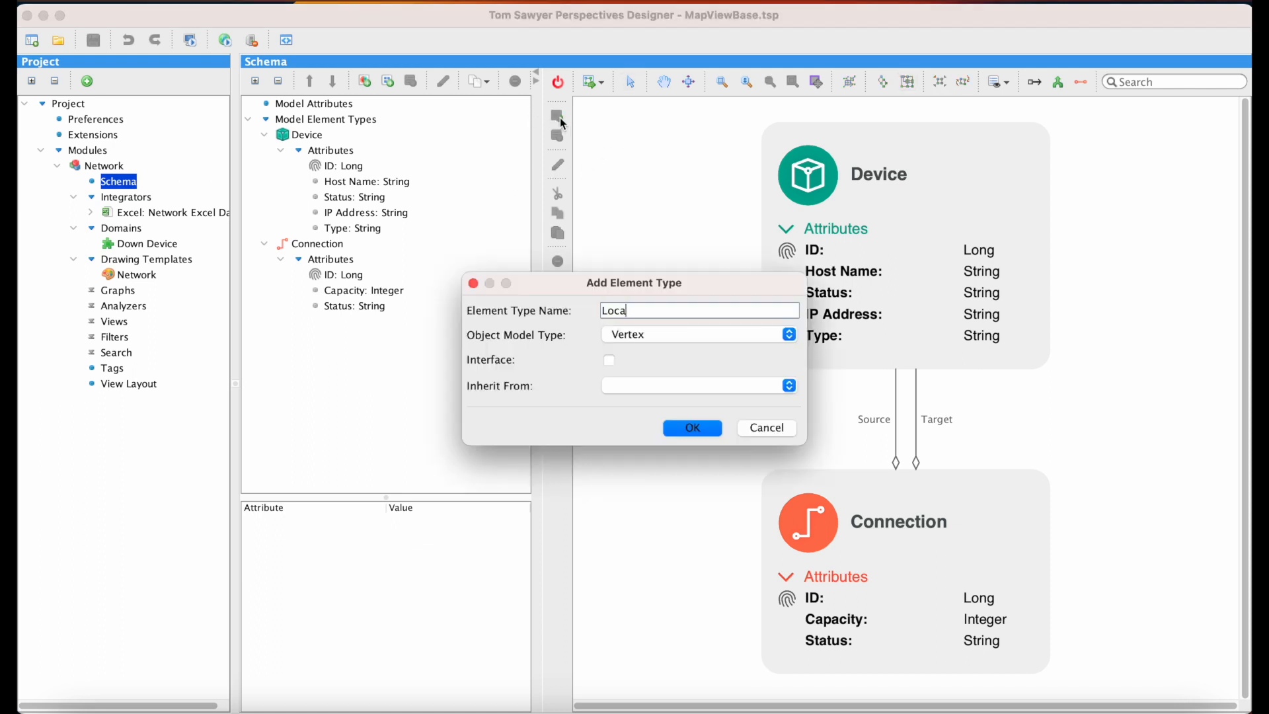
click(690, 427)
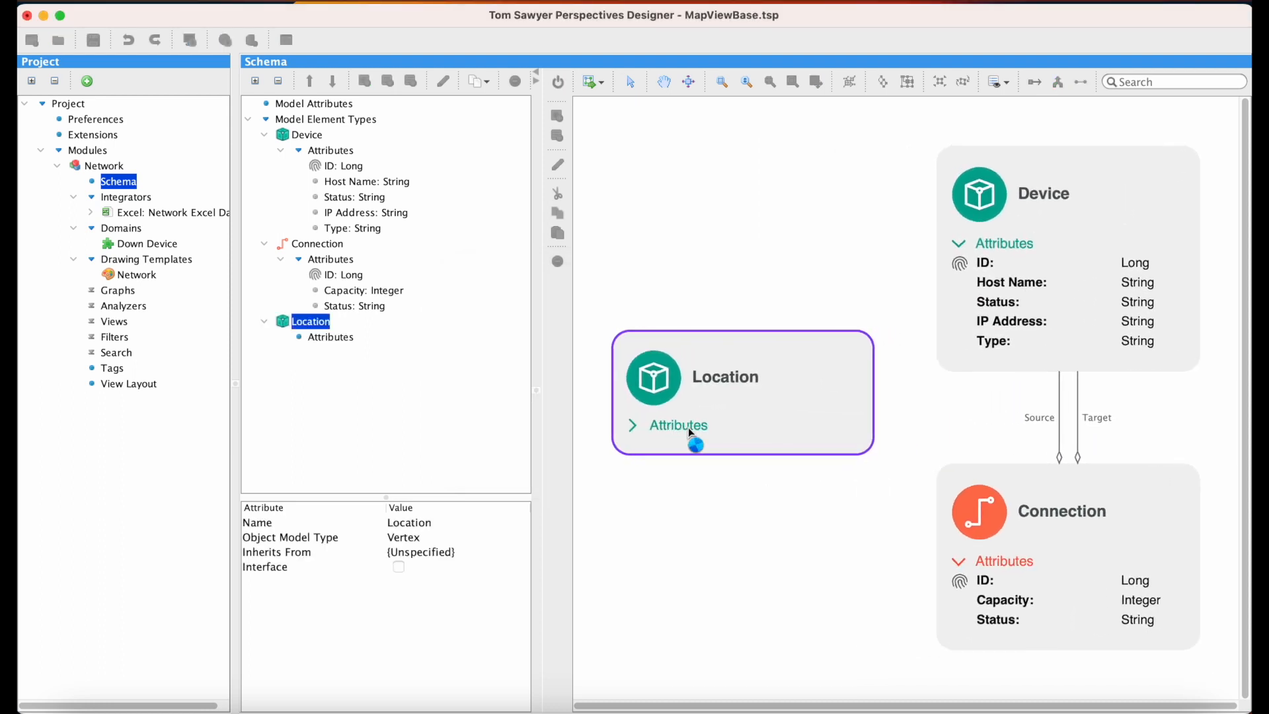
Step: Add a String attribute named ID to the Location element type and mark it as the identifier
right_click(703, 428)
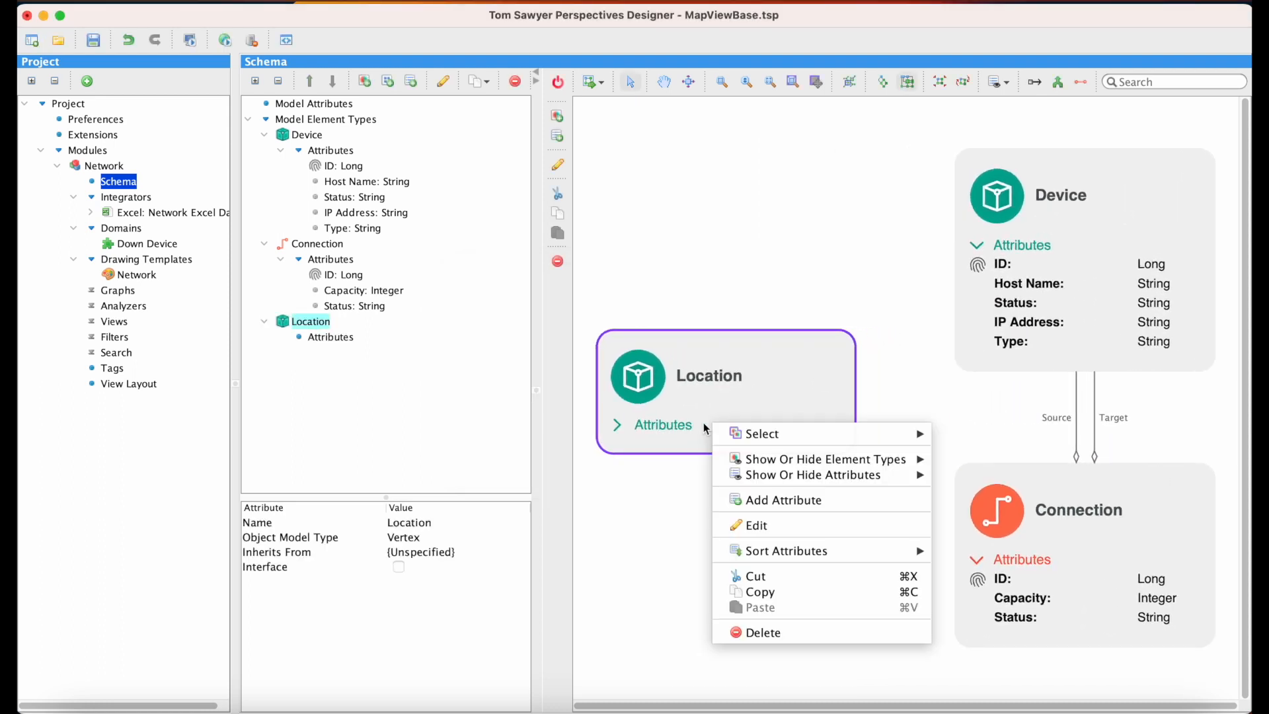
click(834, 500)
text(ID)
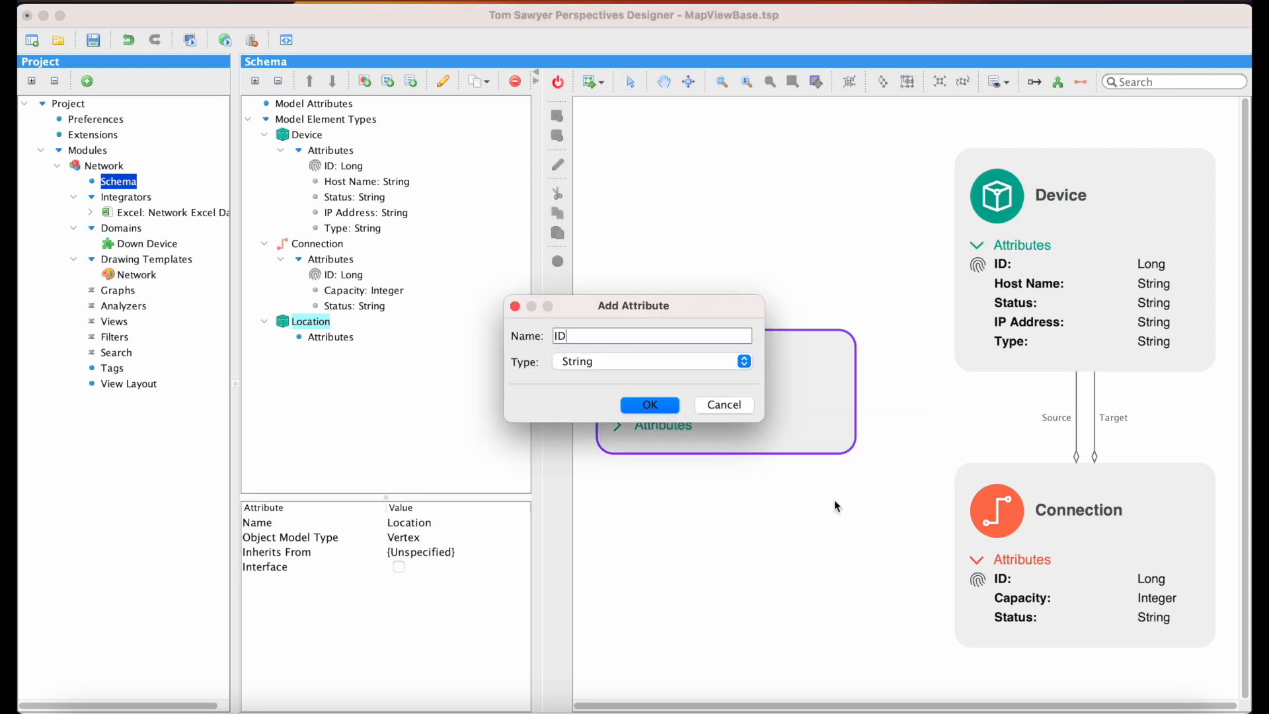
key(Return)
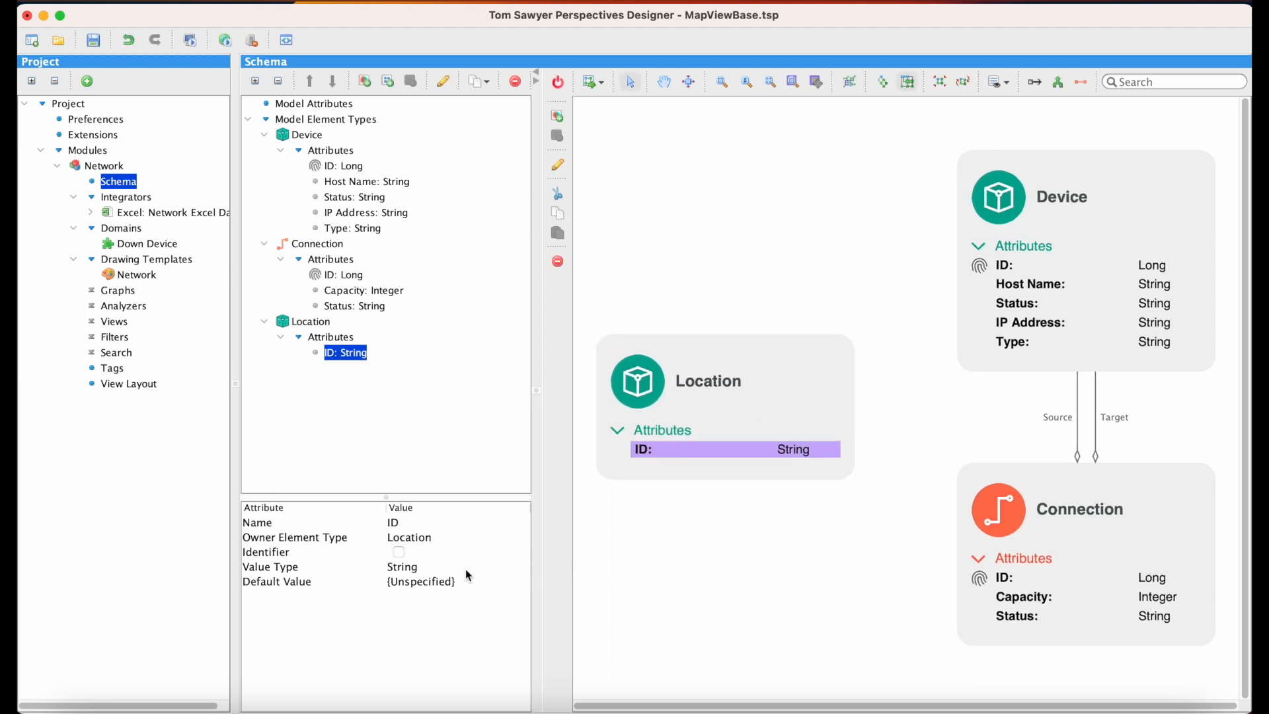
click(399, 553)
Step: Add two more String attributes, Address and Coordinates, to the Location element type
click(771, 375)
right_click(771, 374)
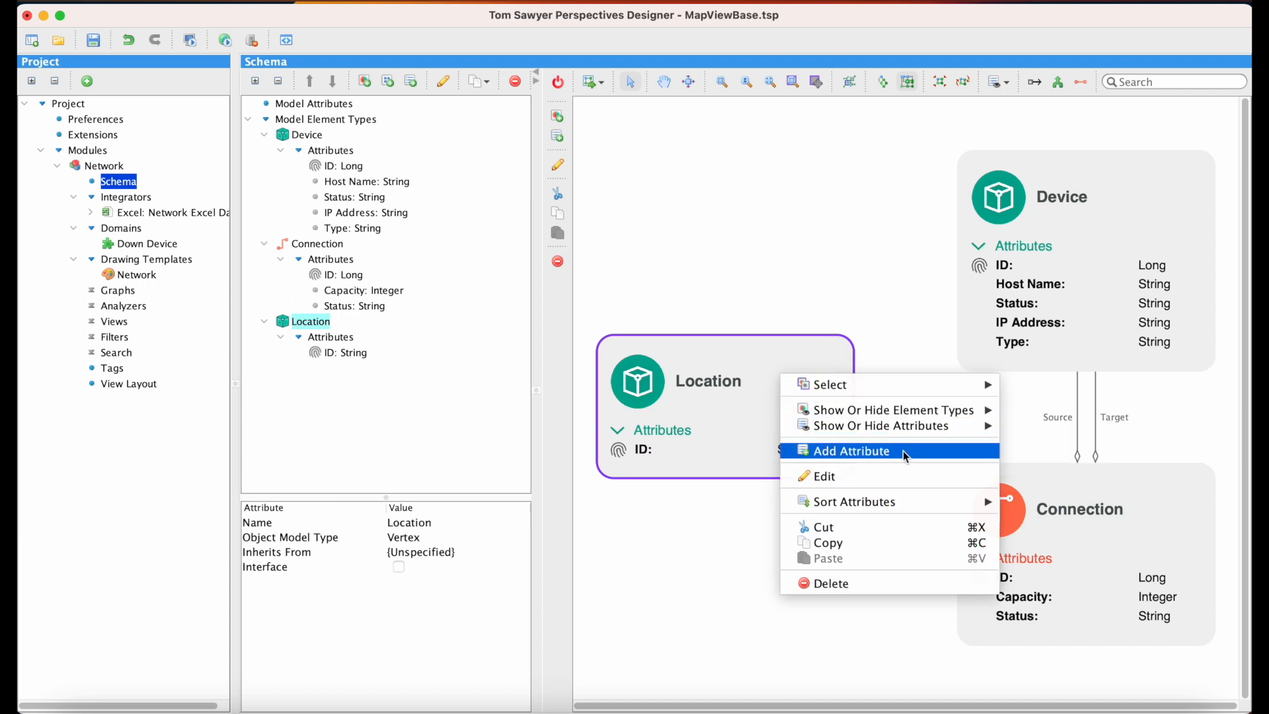
click(852, 451)
text(Addr)
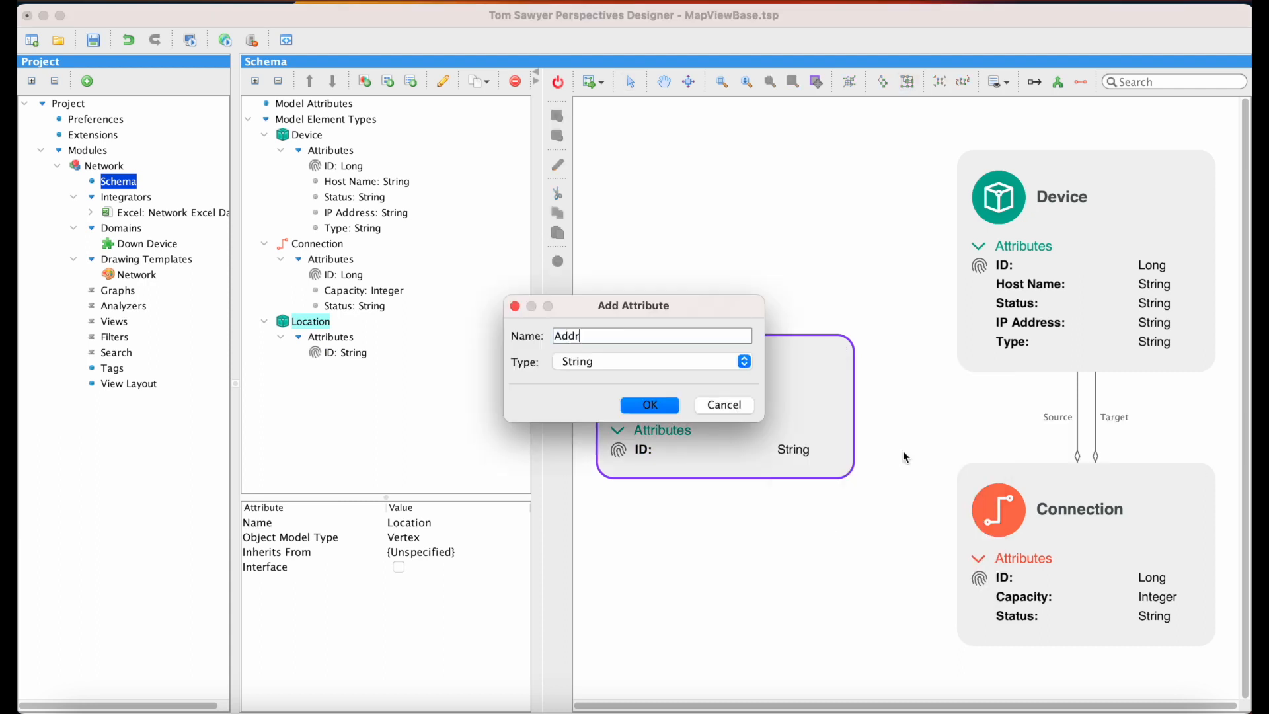
text(ess)
key(Return)
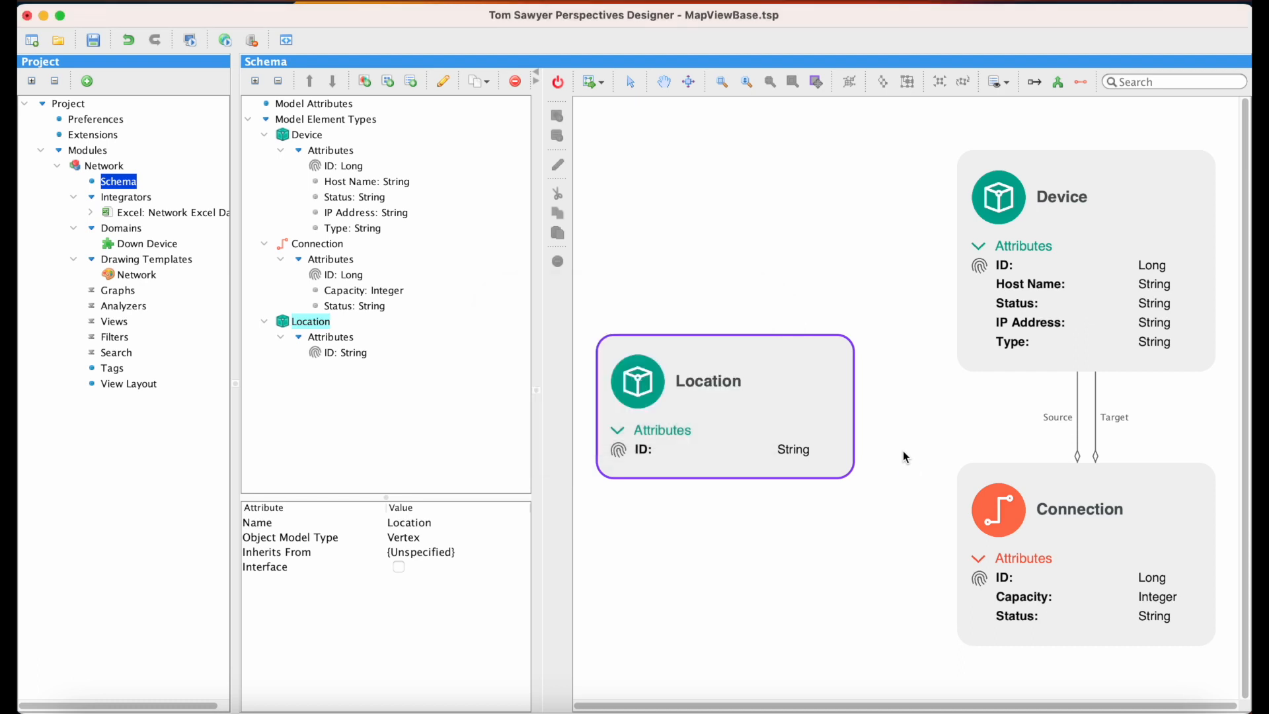
right_click(800, 360)
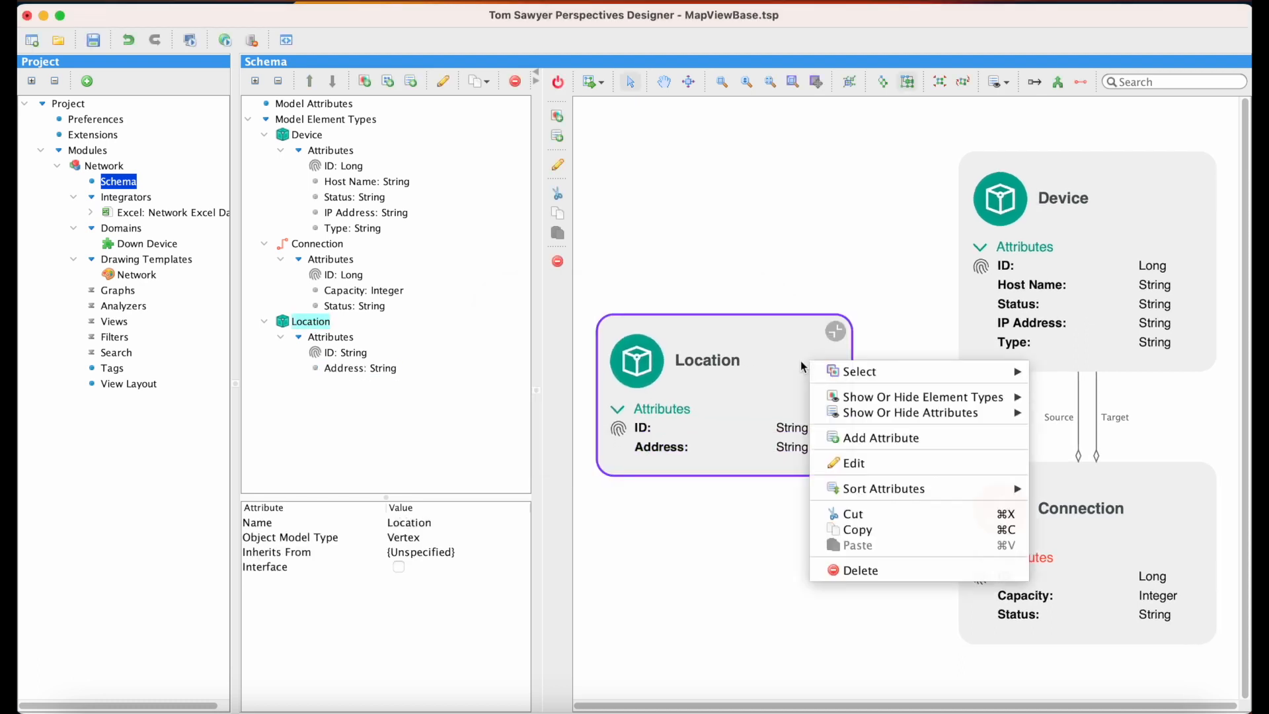
click(926, 438)
text(Coordinates)
key(Return)
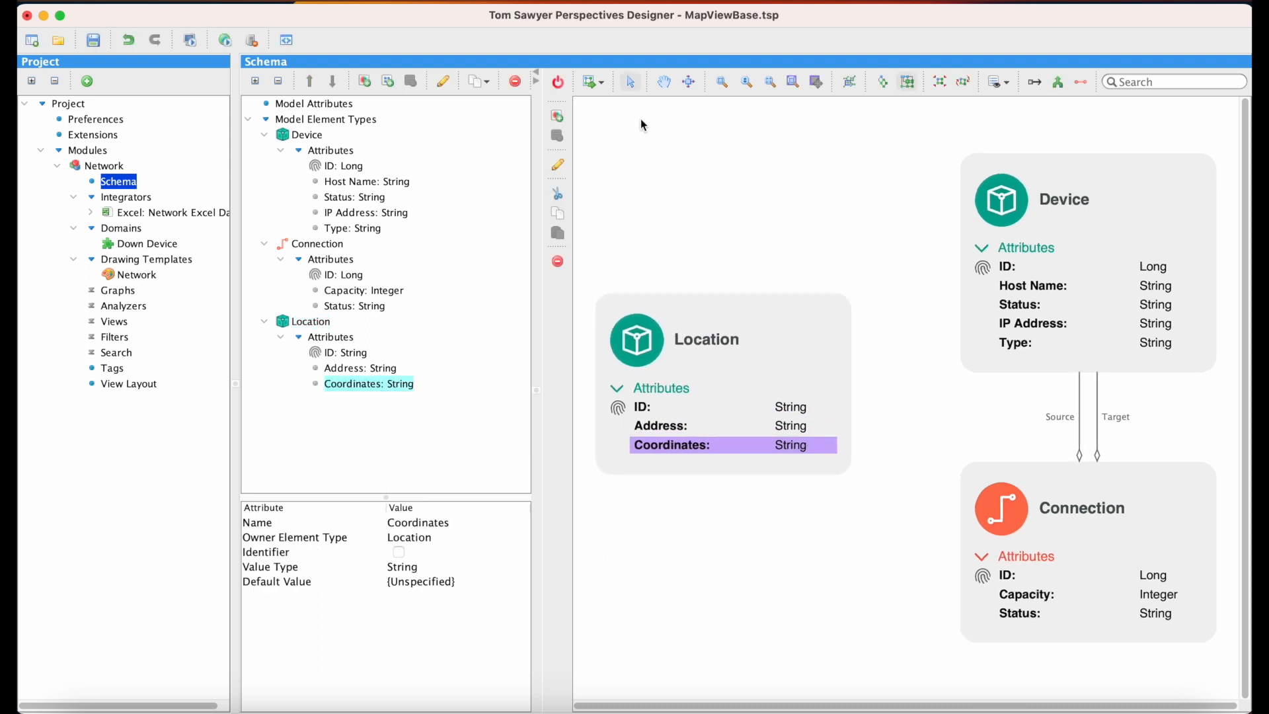
Step: Add an Edge element type named Location Link with Device as its source and Location as its target
click(561, 116)
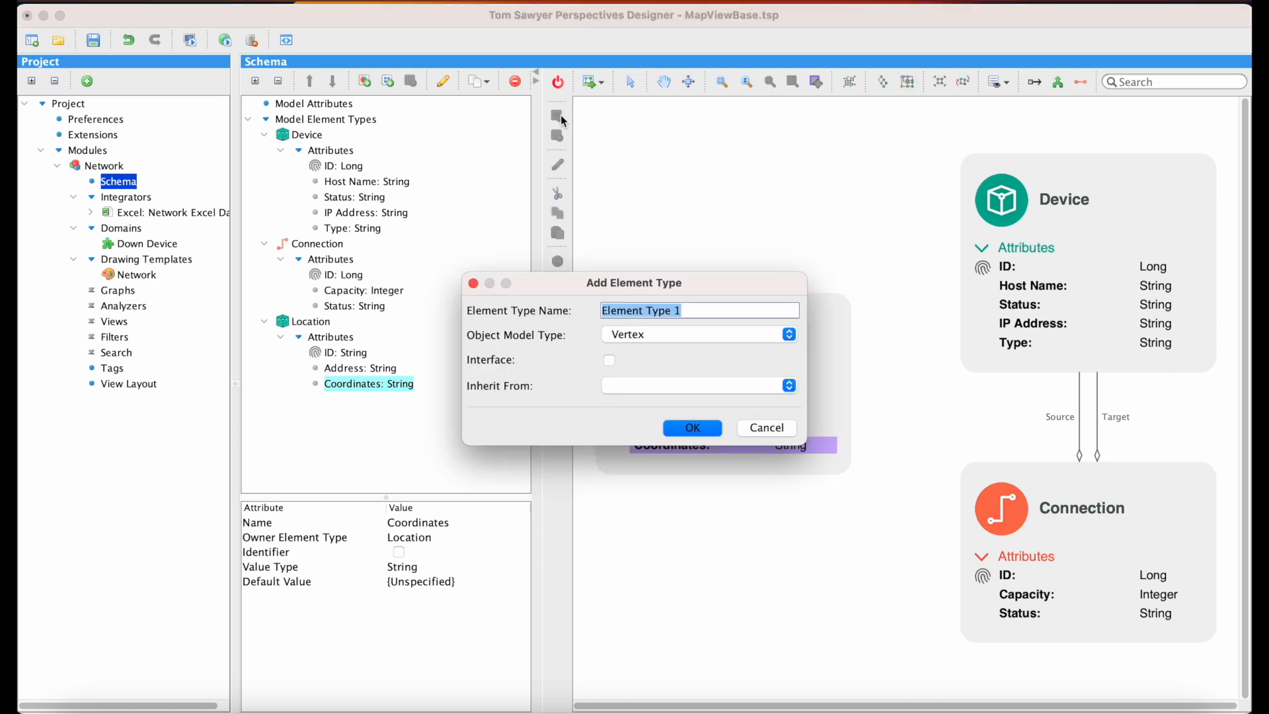
text(Location )
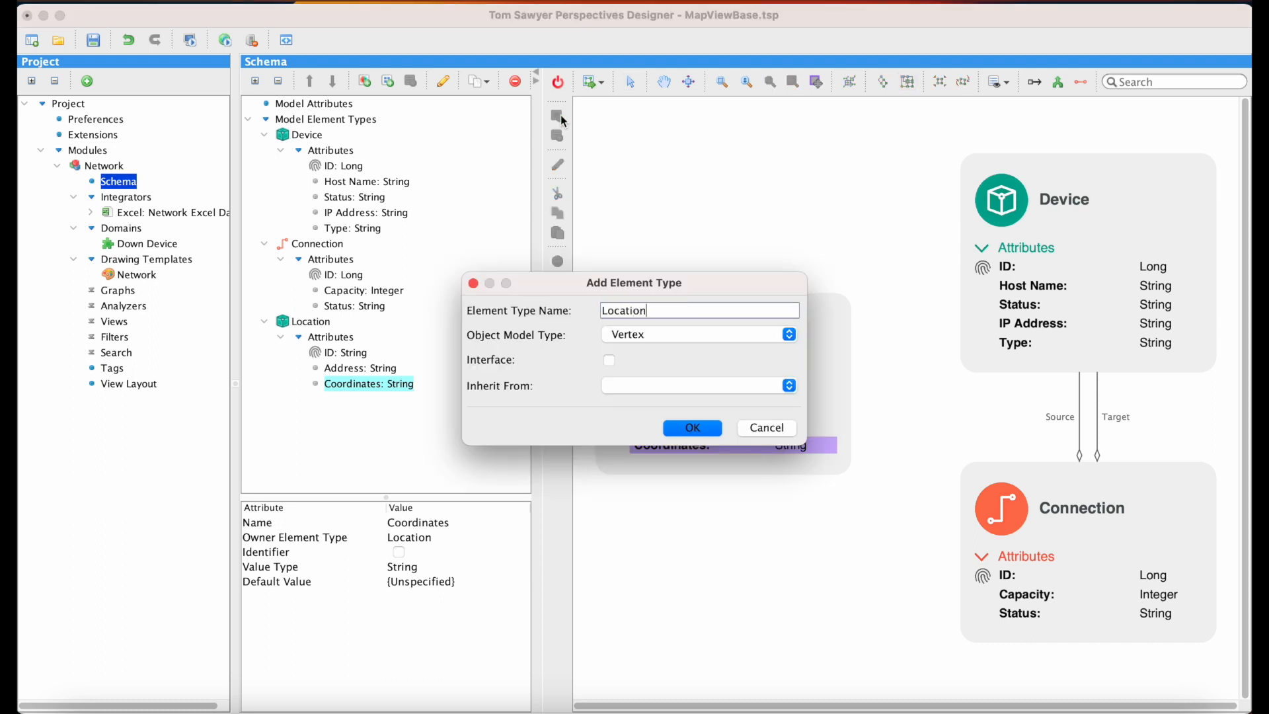
text(Link)
click(789, 334)
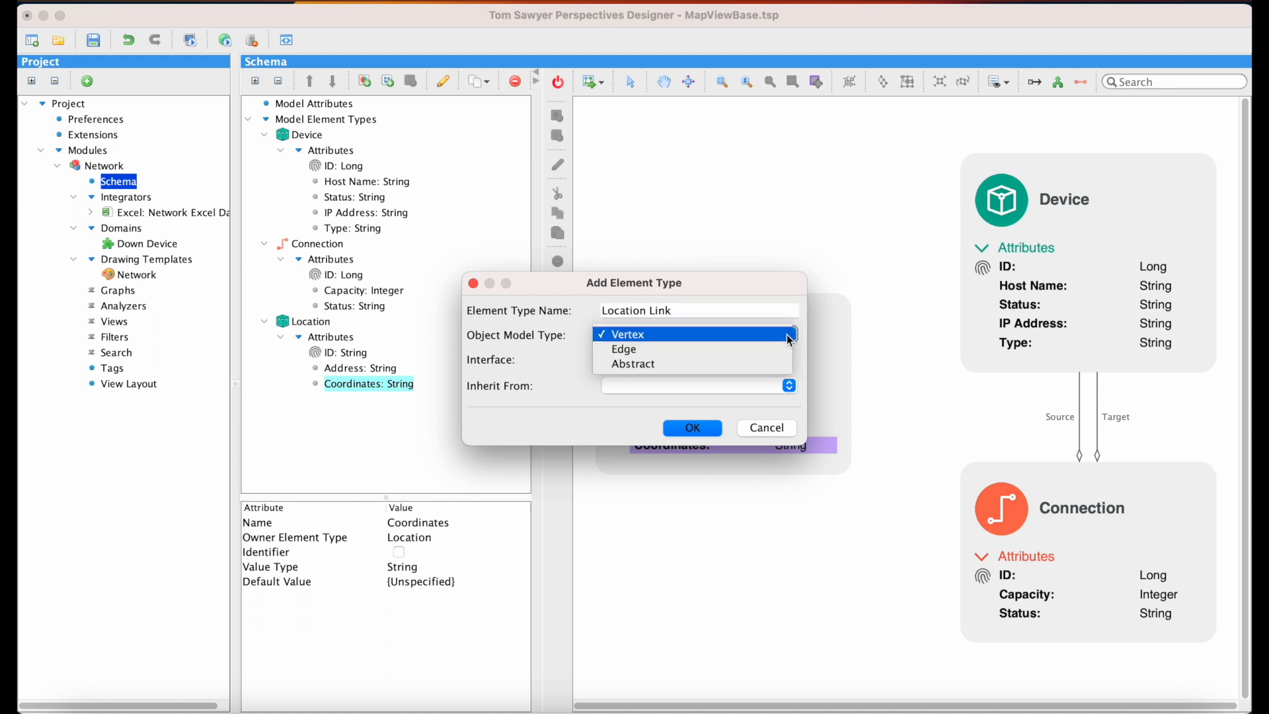
click(782, 350)
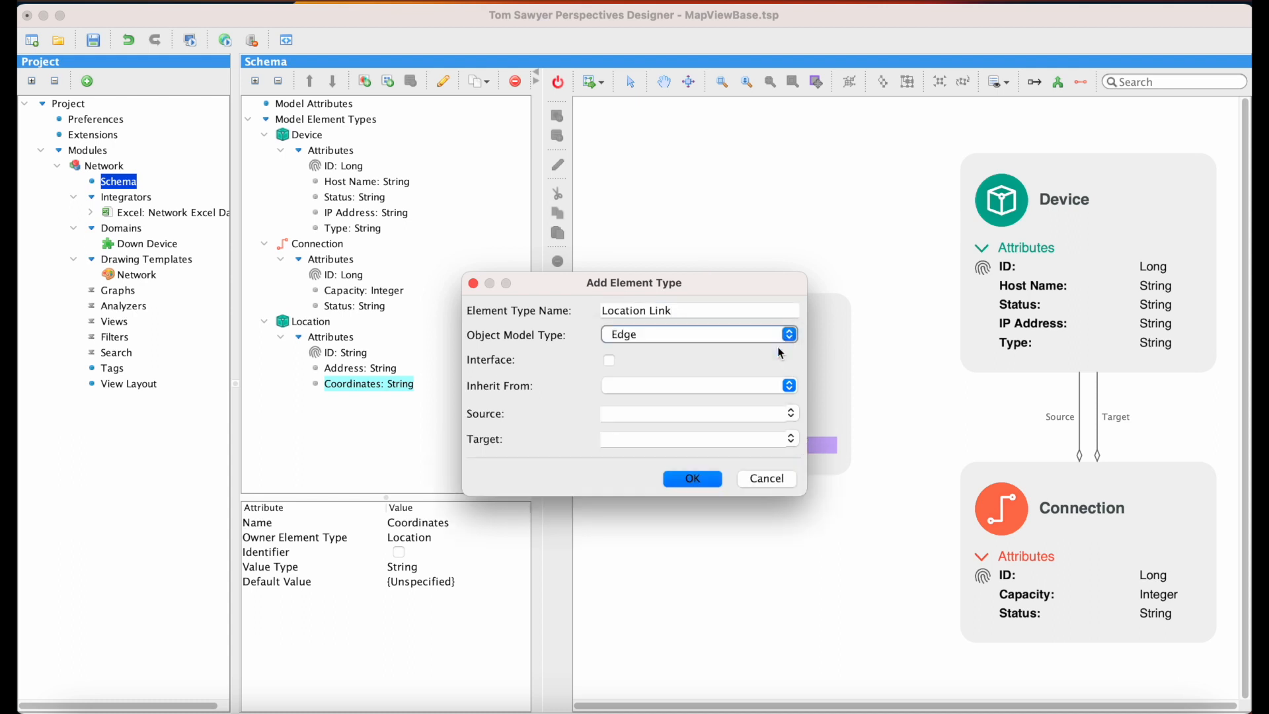
click(792, 417)
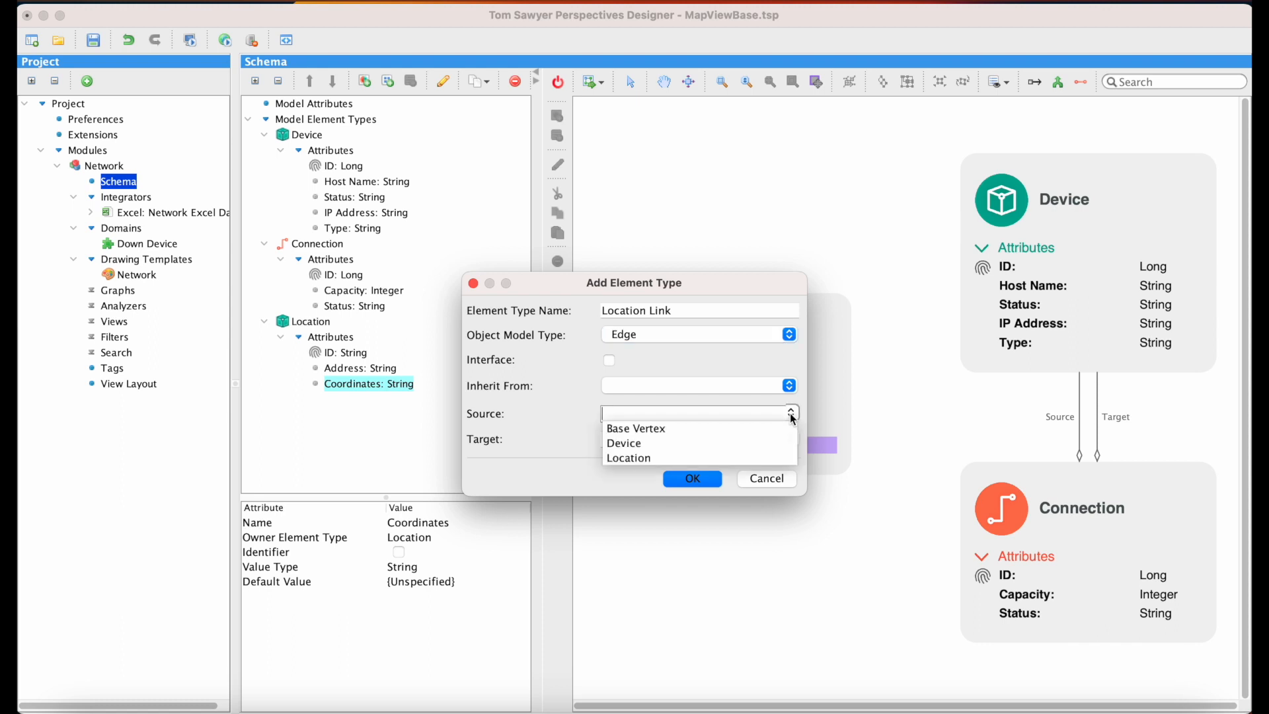
click(770, 441)
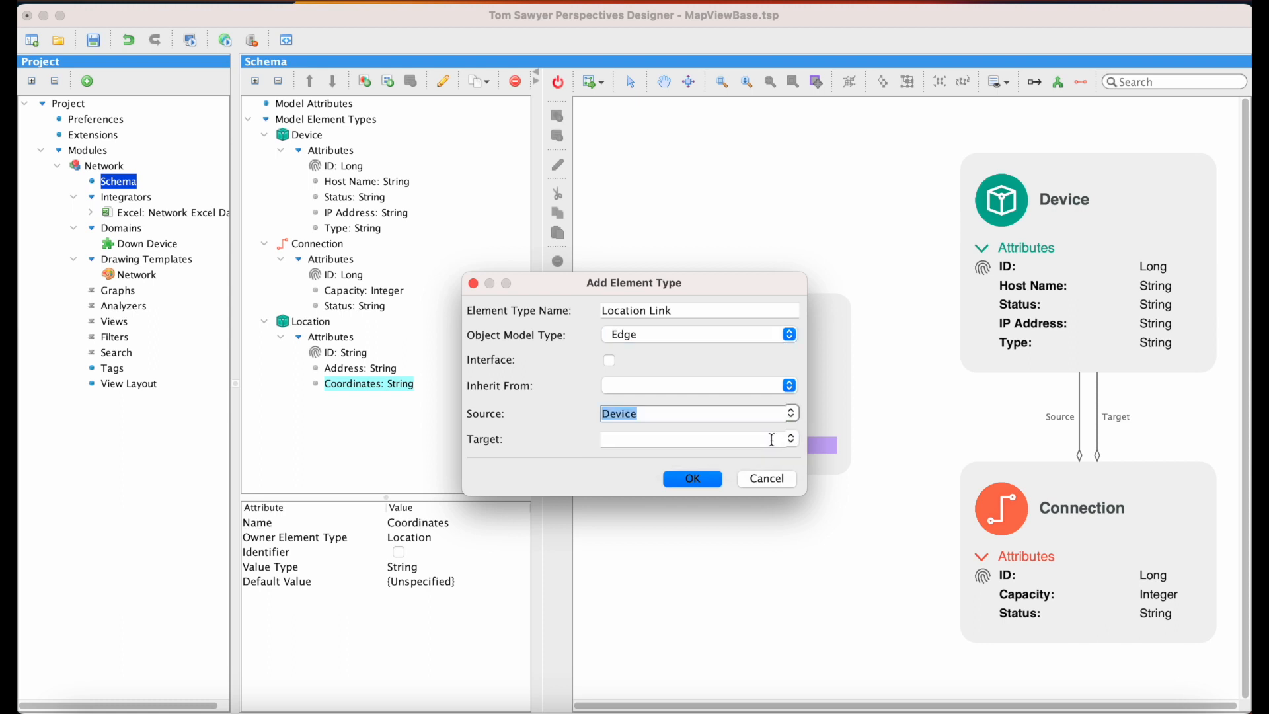
click(796, 440)
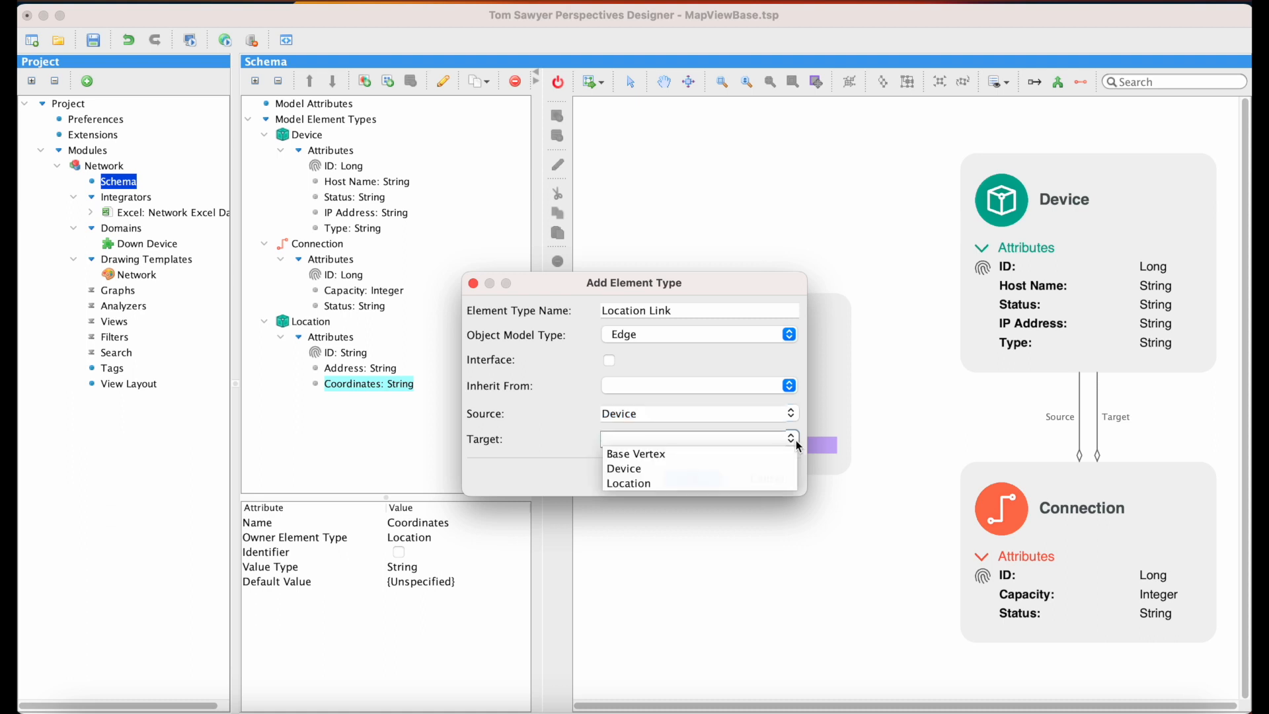
click(765, 483)
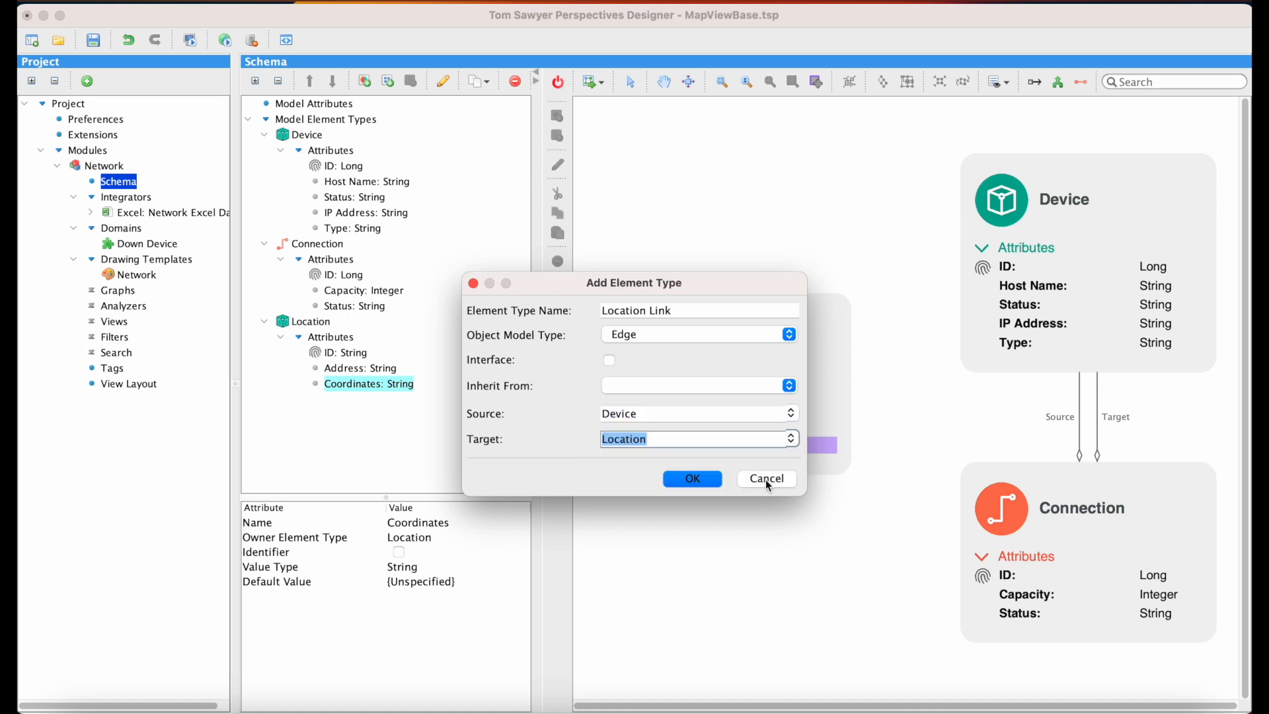
click(712, 482)
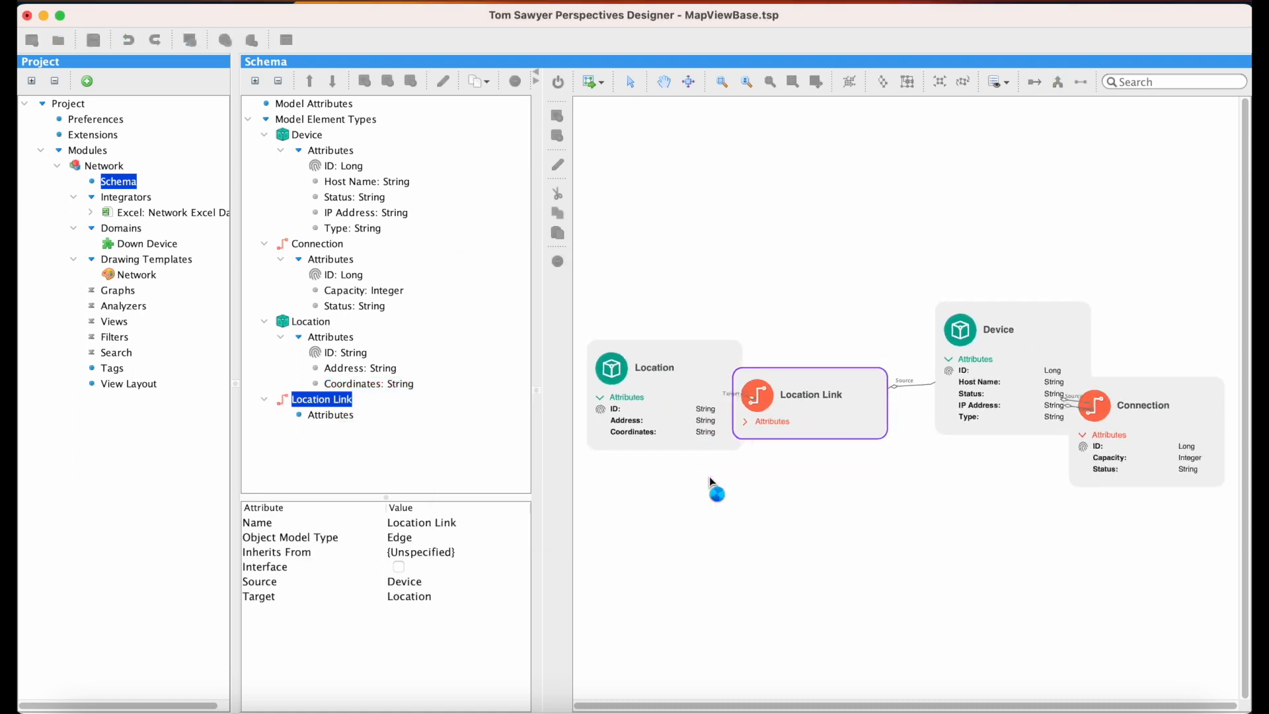
Step: Add a String attribute named ID to the Location Link element type and mark it as the identifier
right_click(828, 399)
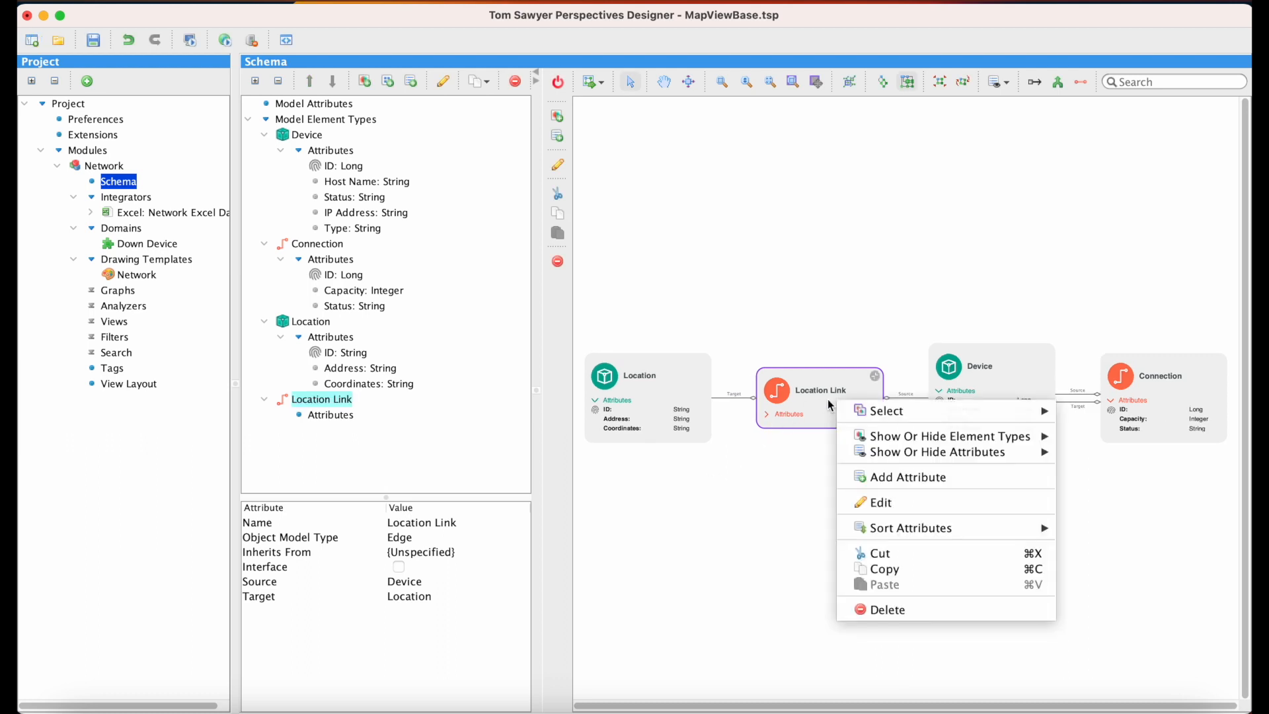
click(964, 478)
text(ID)
key(Return)
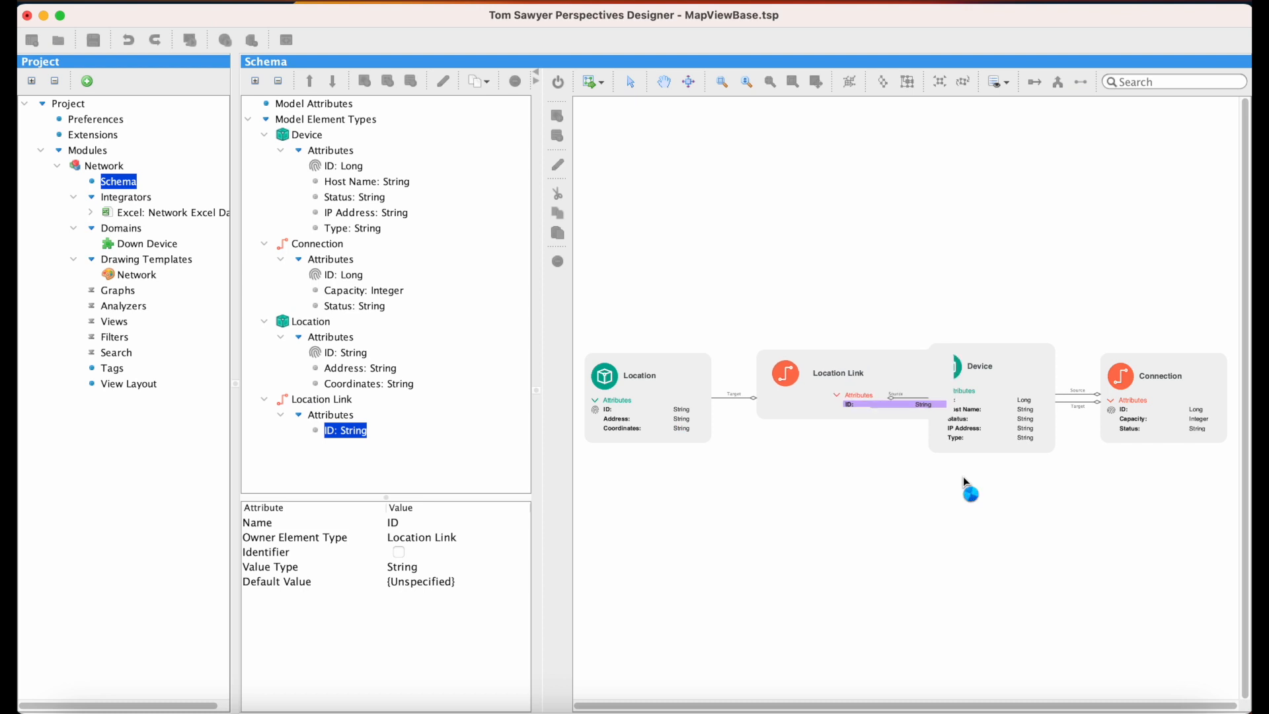
click(400, 553)
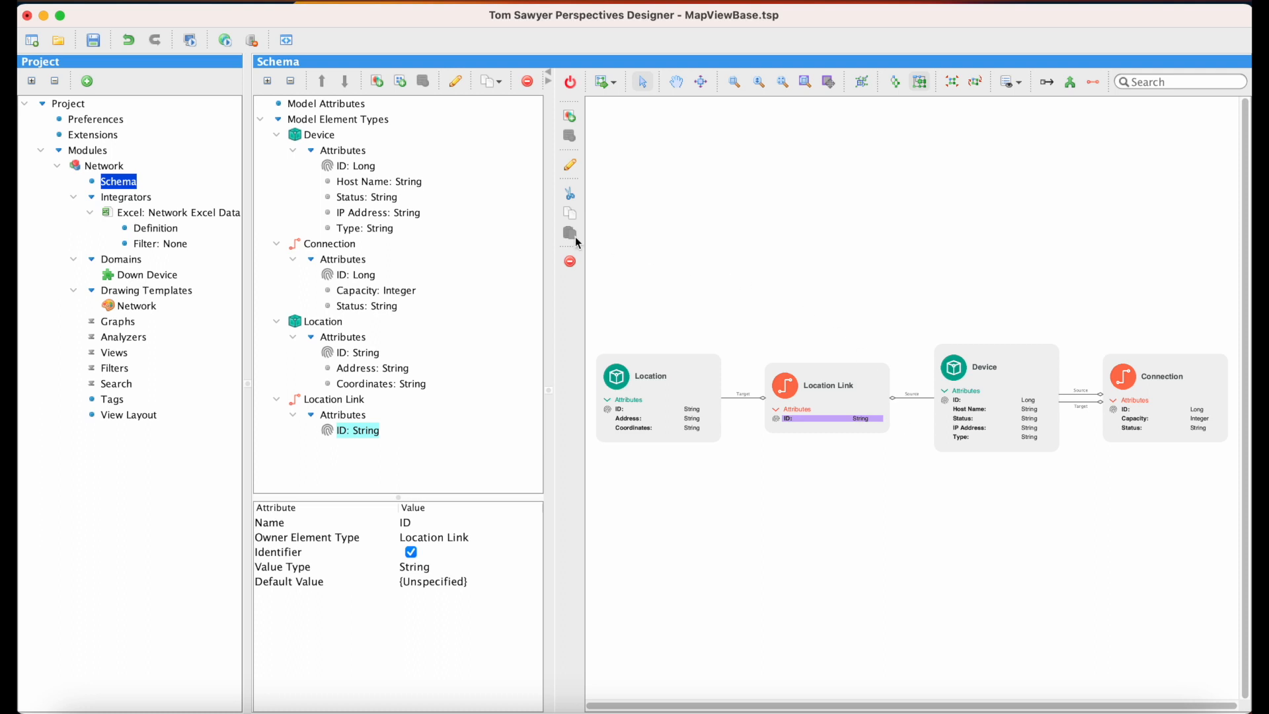
Step: In the Network Excel Data bindings, bind Location to the Location sheet's columns A to C, from row 2 through the trailing + row
click(156, 228)
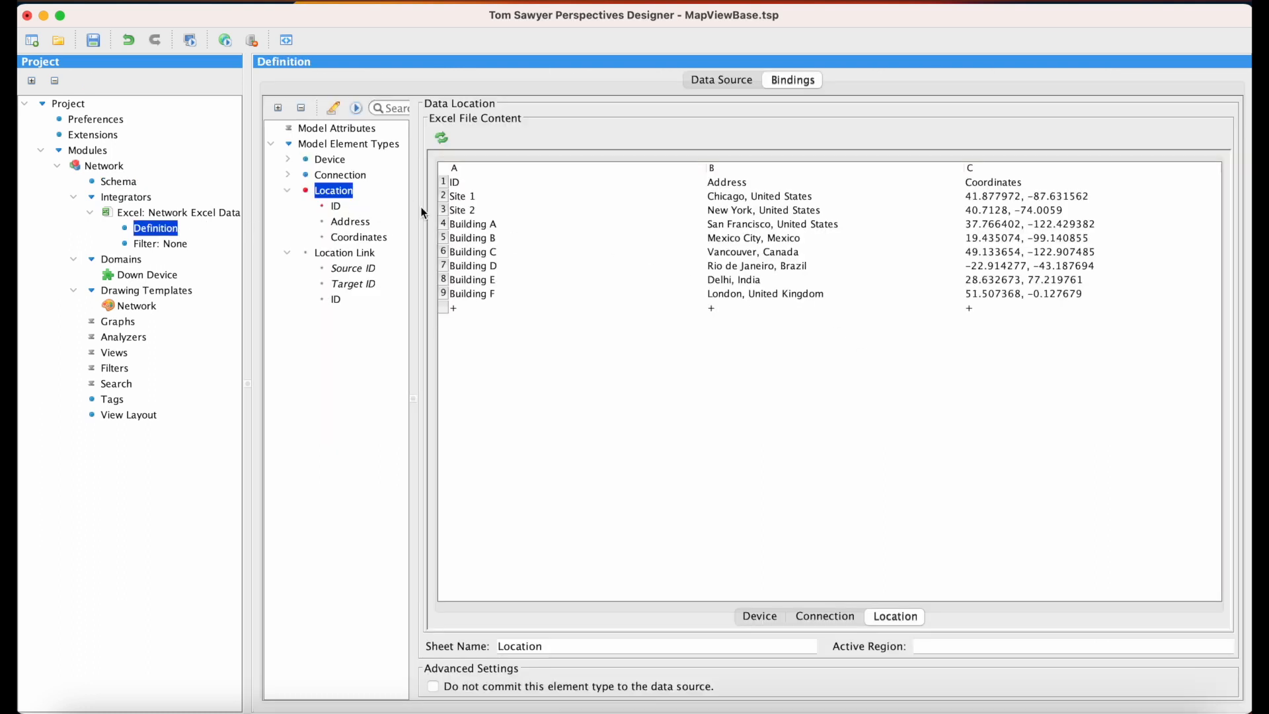
click(464, 196)
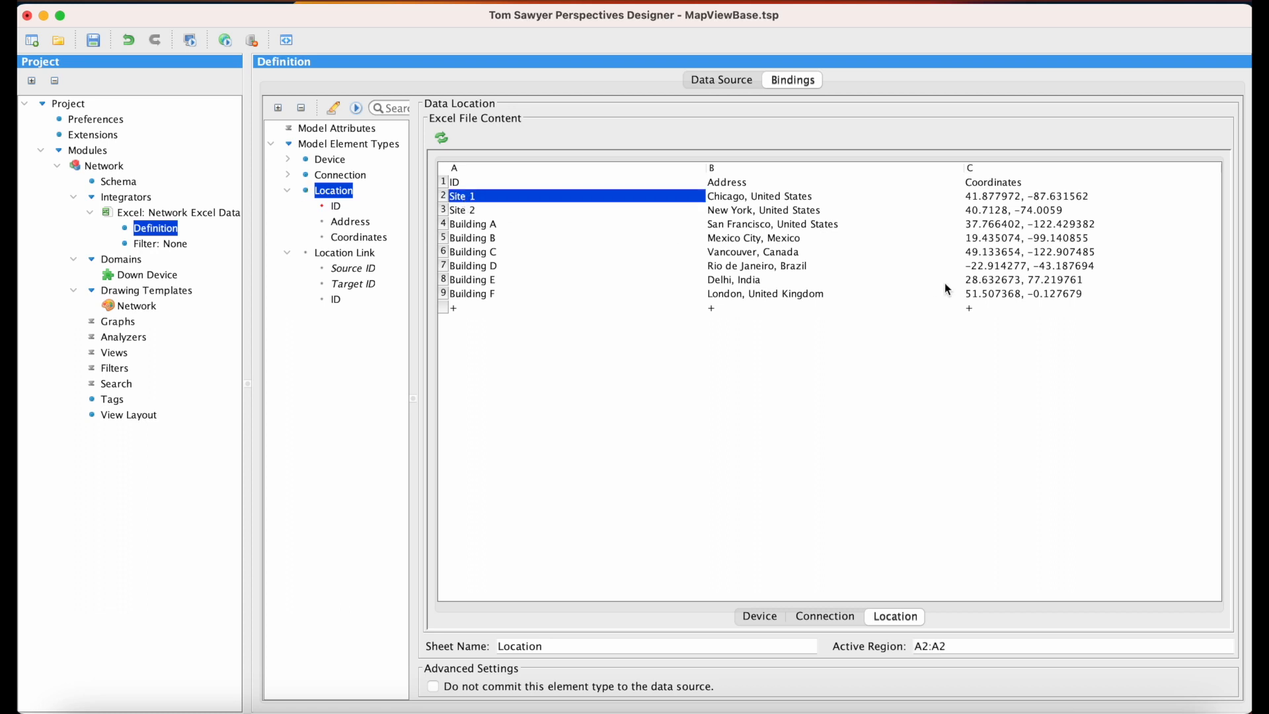
shift+click(1003, 311)
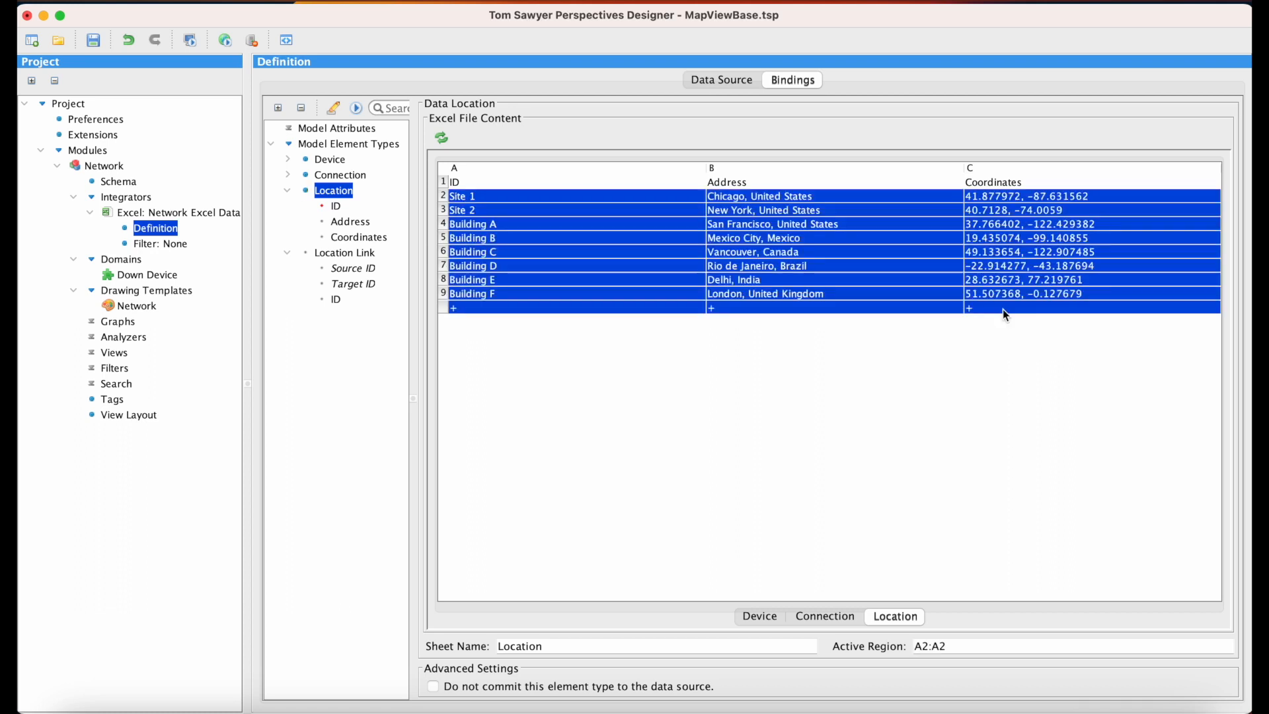
Step: Bind Location's ID, Address and Coordinates attributes to Excel columns A, B and C respectively
click(337, 206)
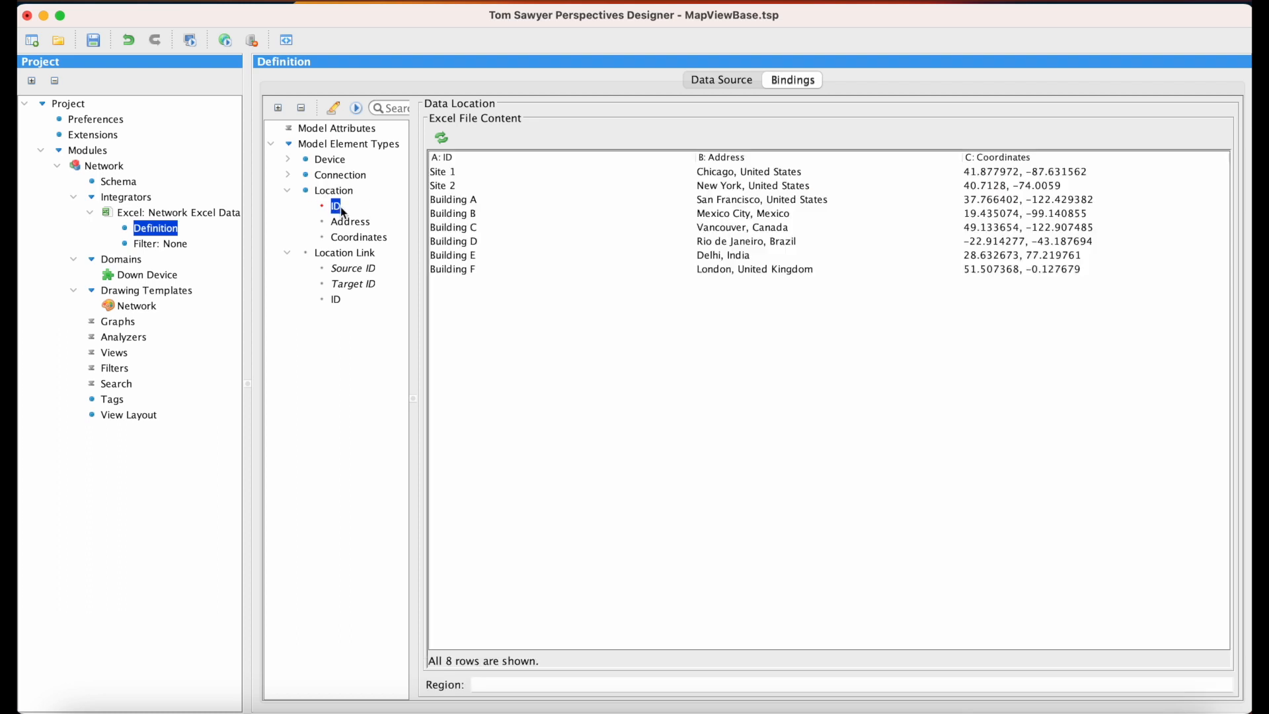
click(479, 159)
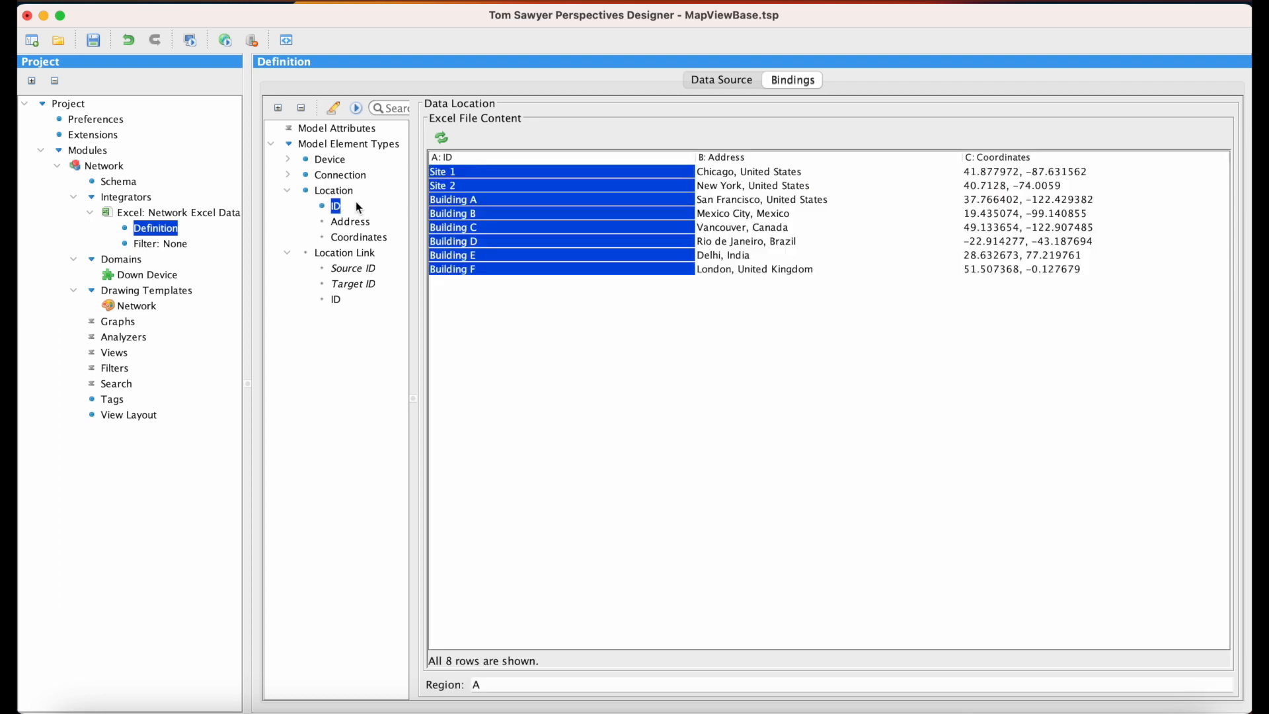
click(351, 222)
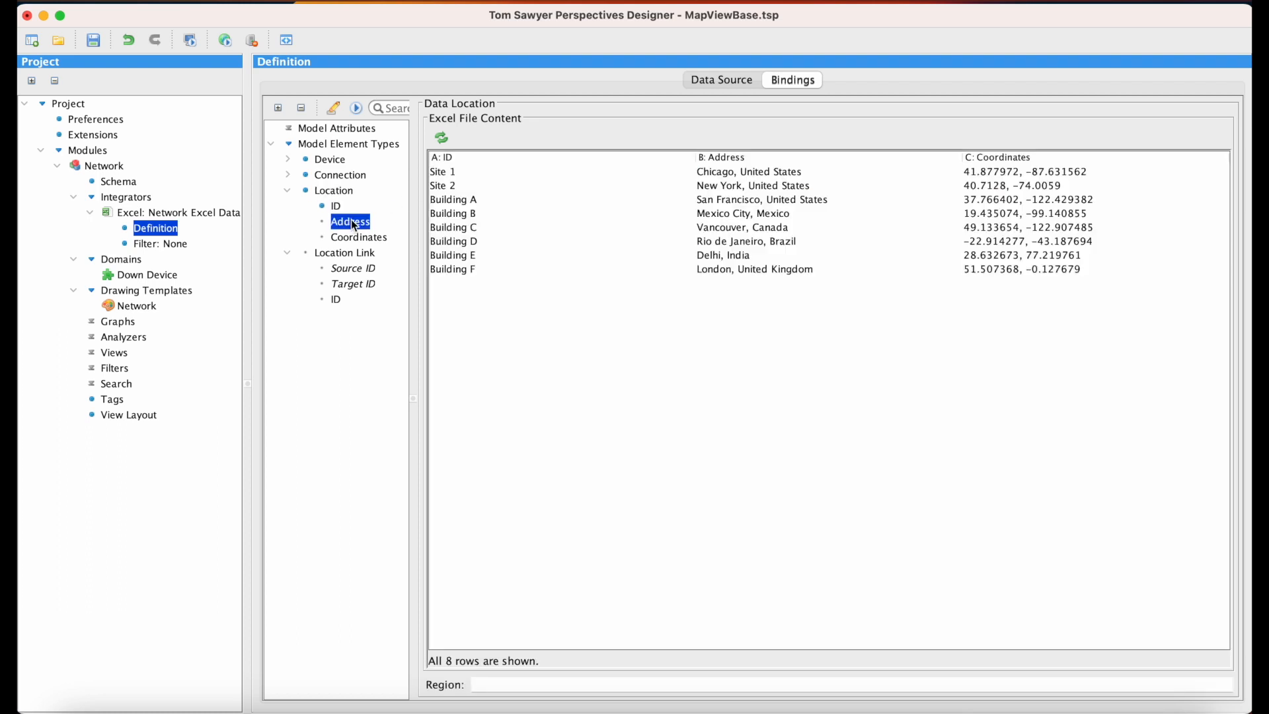
click(723, 158)
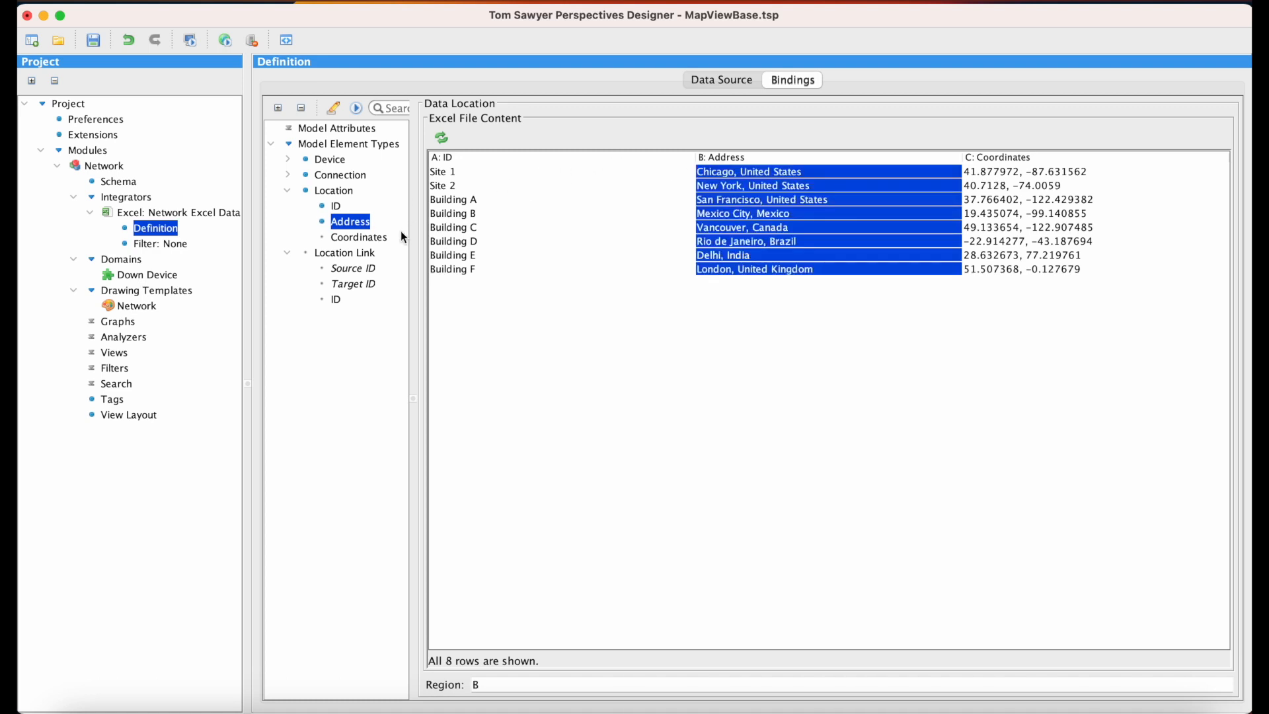
click(374, 239)
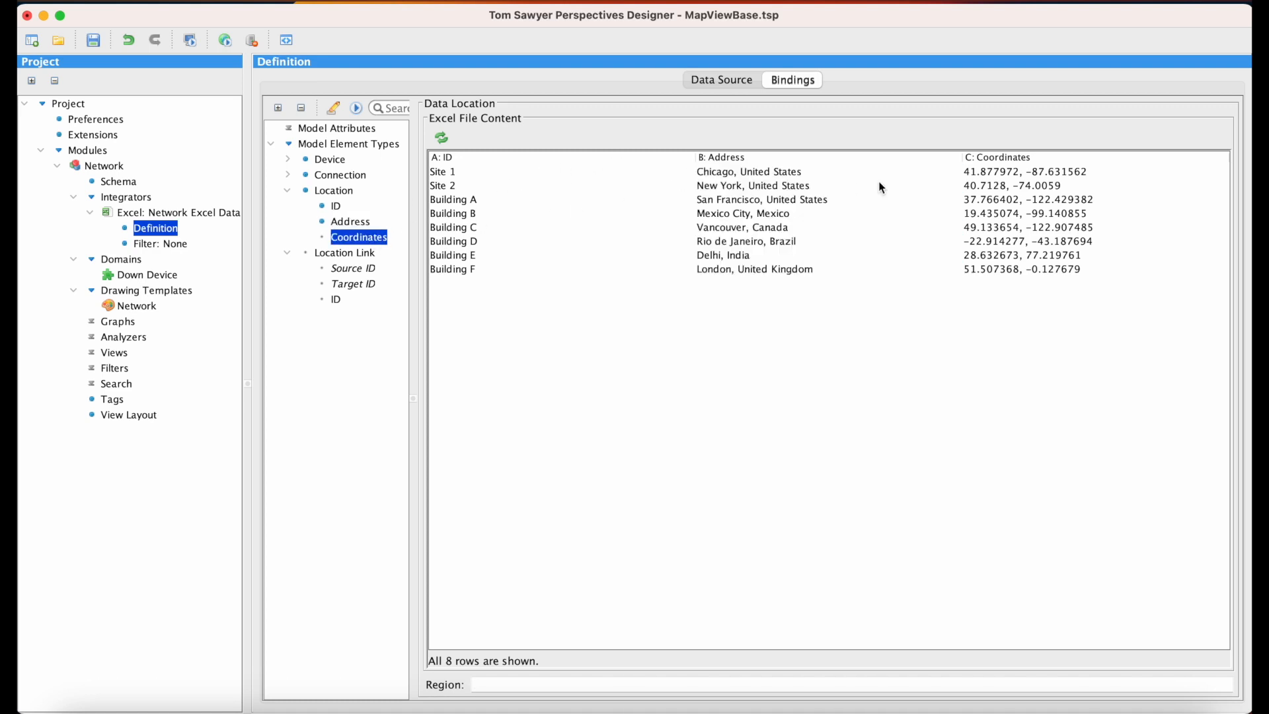
click(1014, 159)
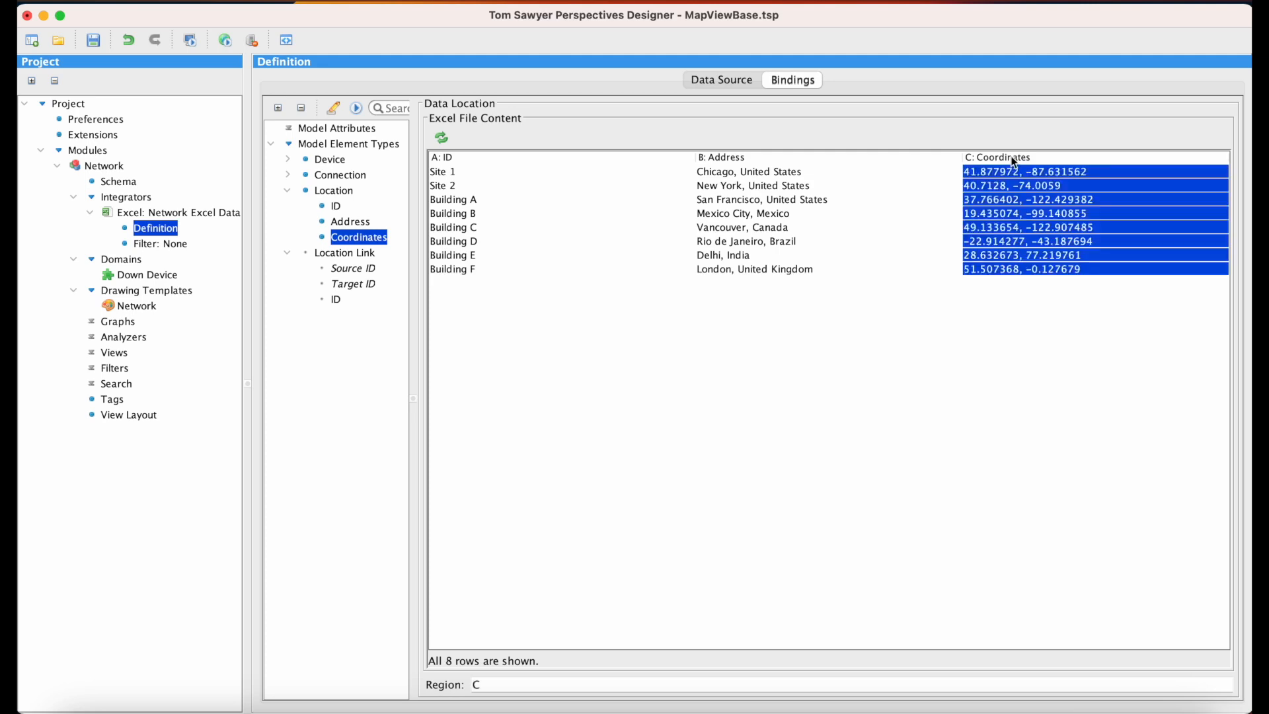
Step: Bind the Location Link element type to the Device sheet's columns A to F, from row 2 through the trailing + row
click(334, 191)
click(345, 254)
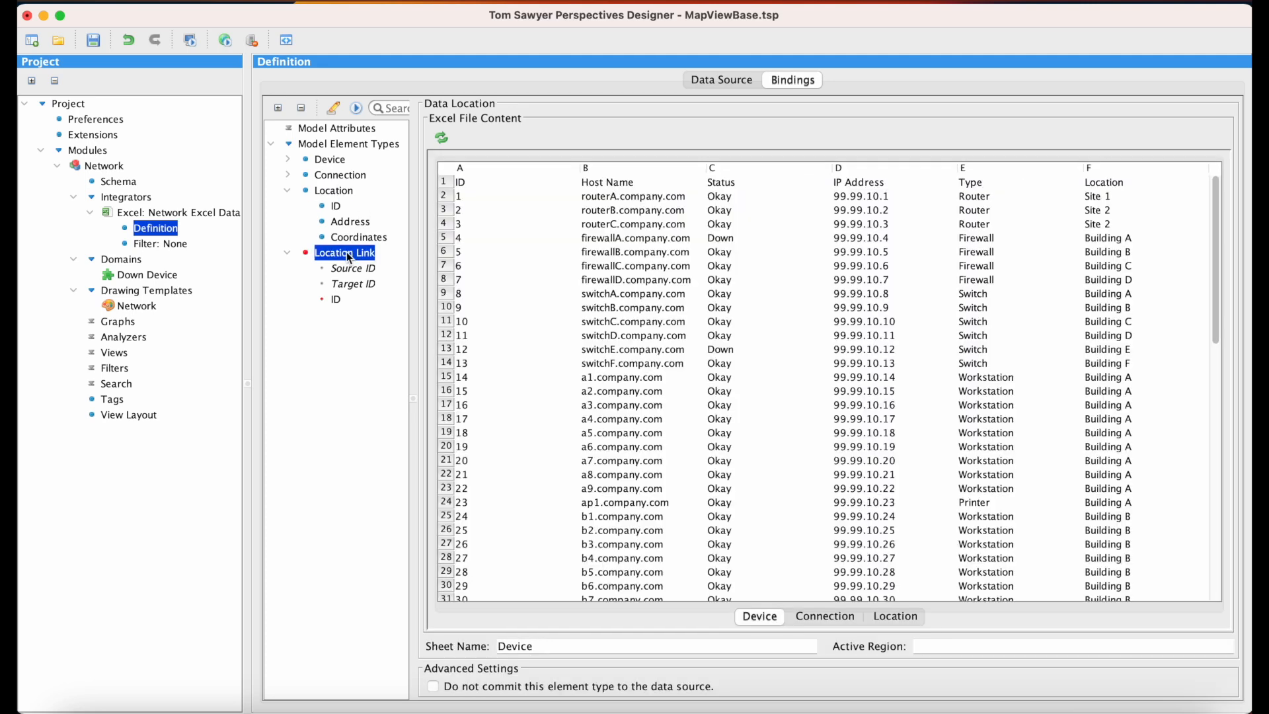
click(471, 200)
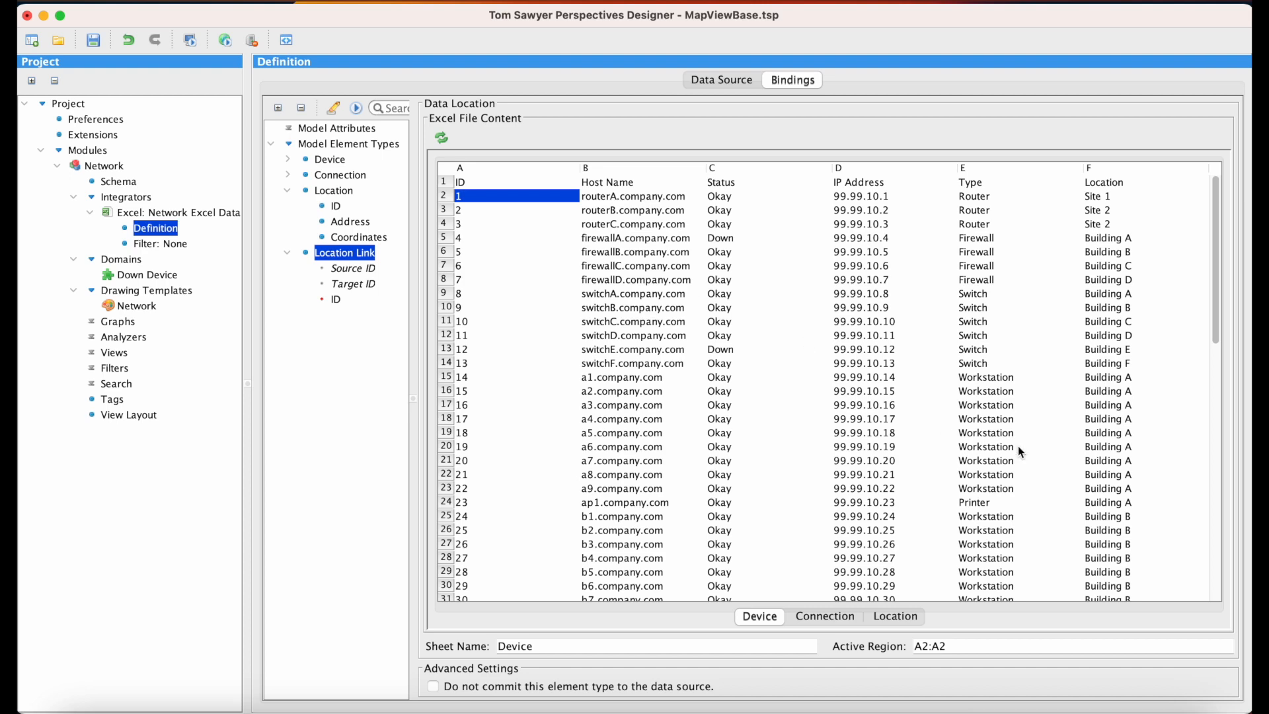
scroll(1018, 445, down, 15)
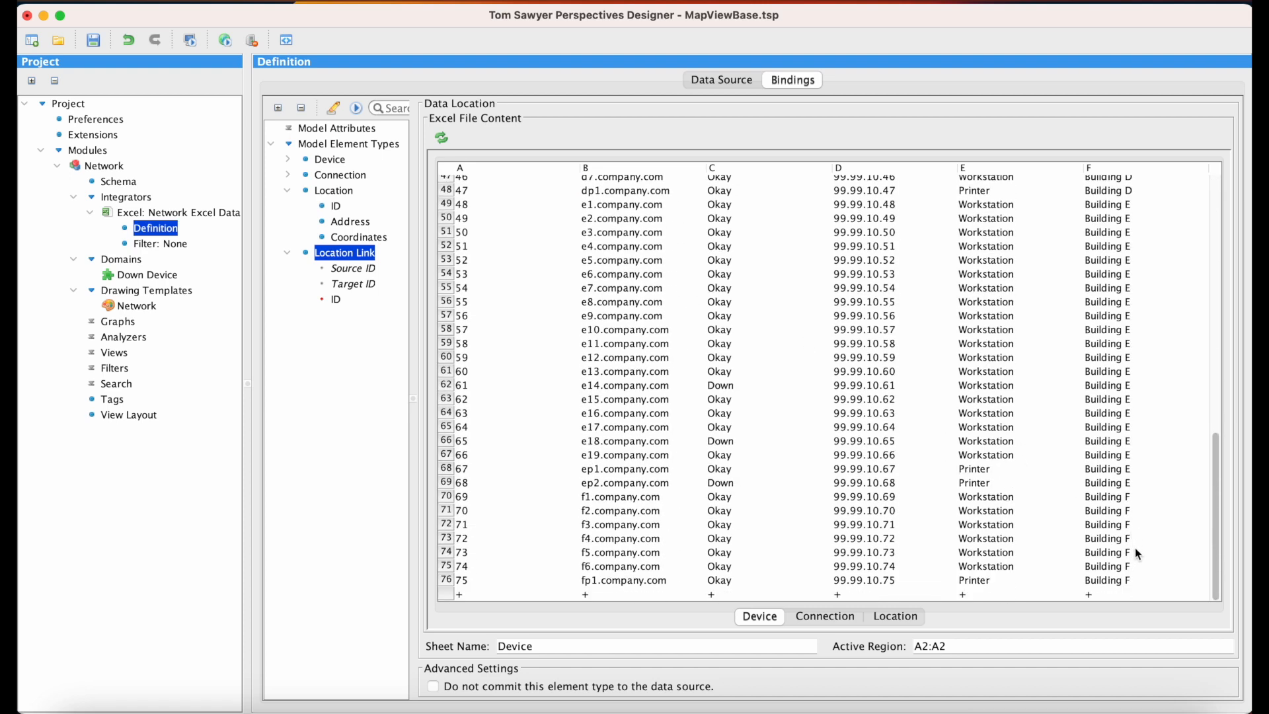
shift+click(1151, 590)
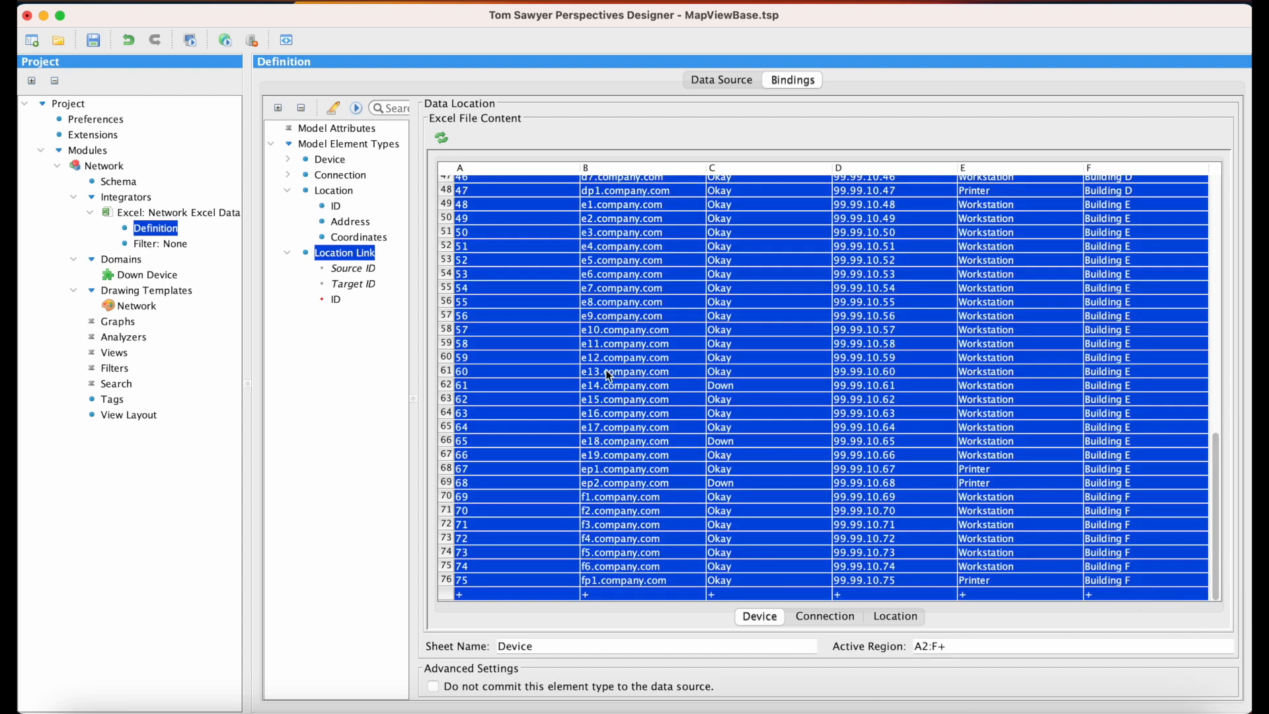
Step: Bind Location Link's Source ID to Excel column A, Target ID to column F and ID to column A
click(362, 271)
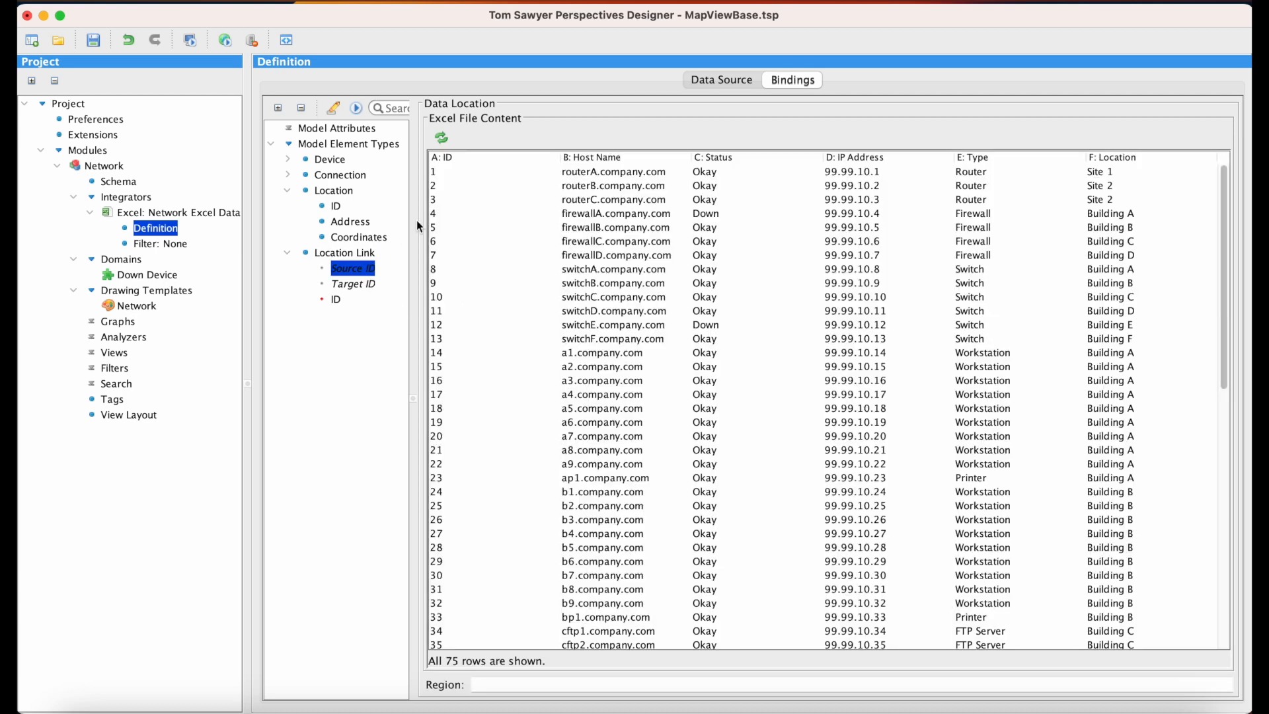
click(462, 156)
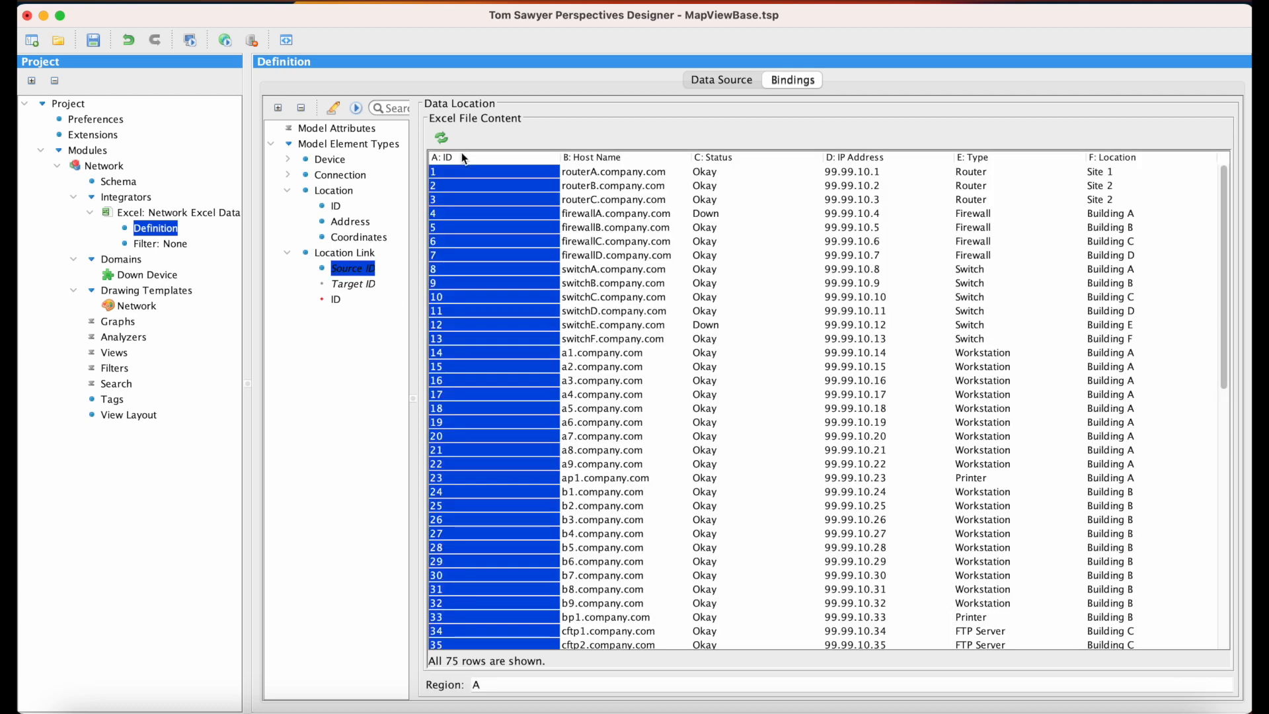
click(364, 286)
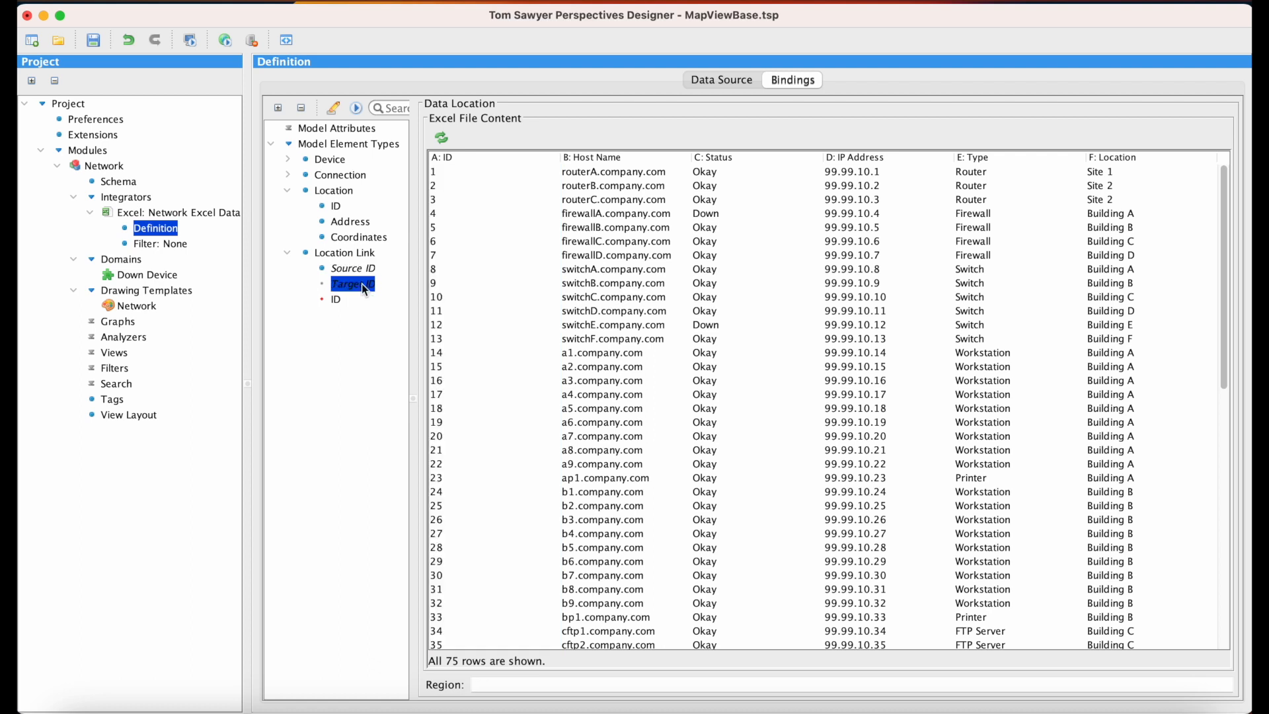
click(1125, 159)
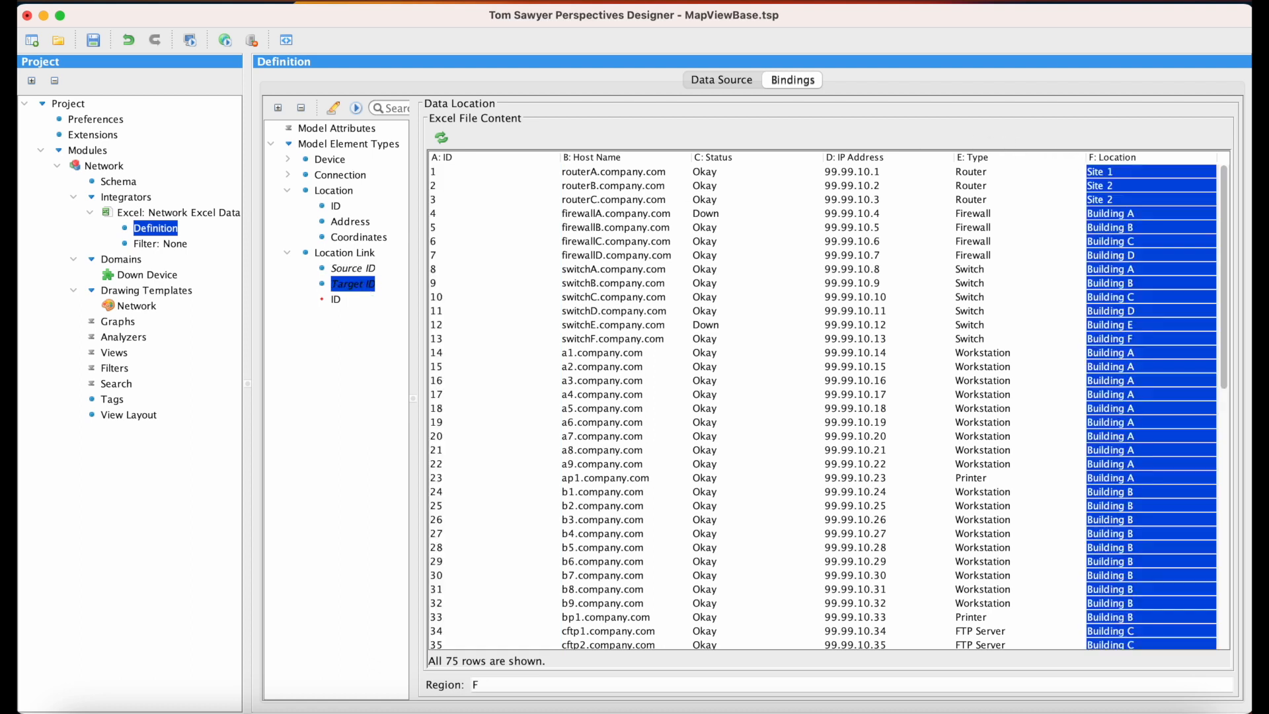
click(337, 299)
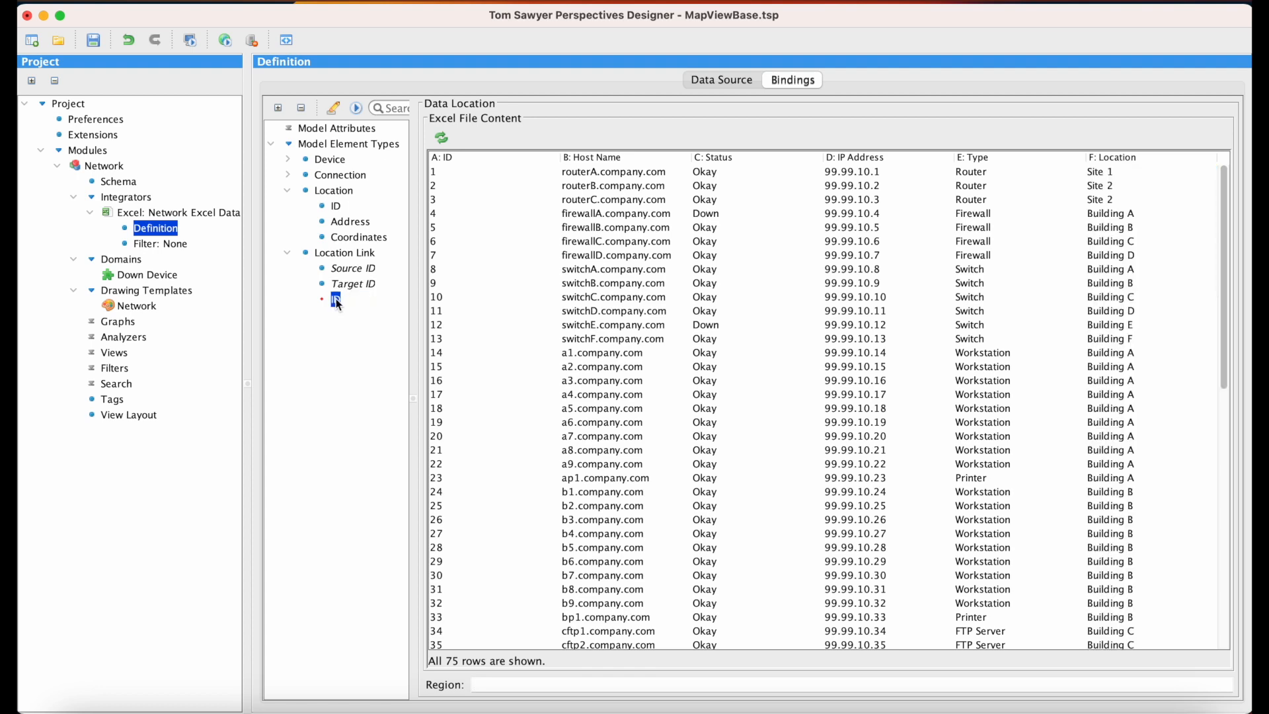
click(493, 157)
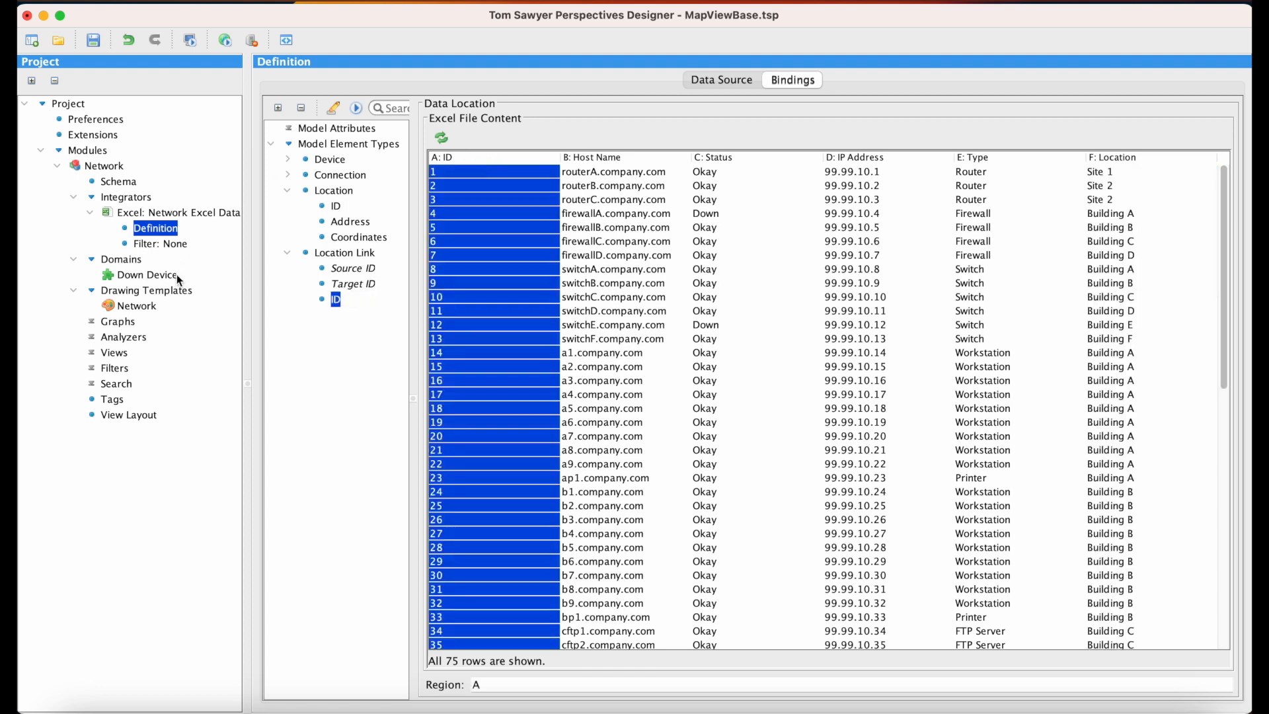
Step: In the Network drawing template, add a node template named Location that uses the Basic Image UI type
click(139, 306)
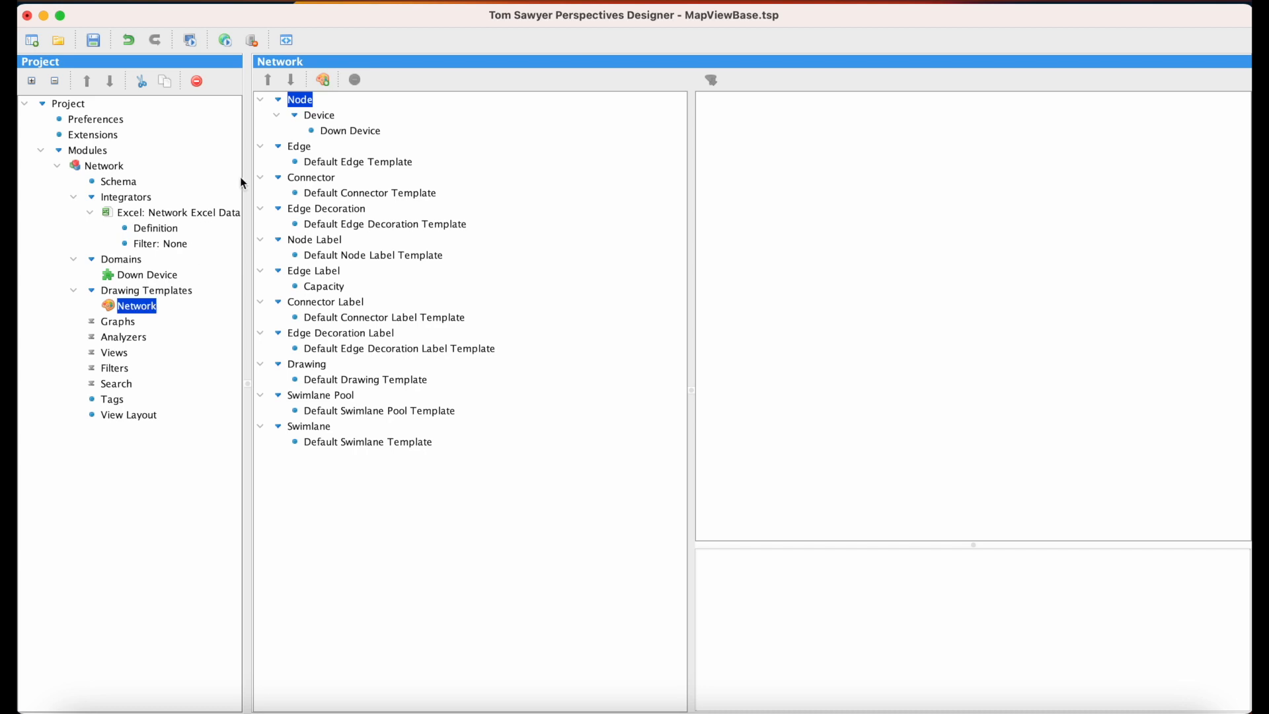
right_click(305, 102)
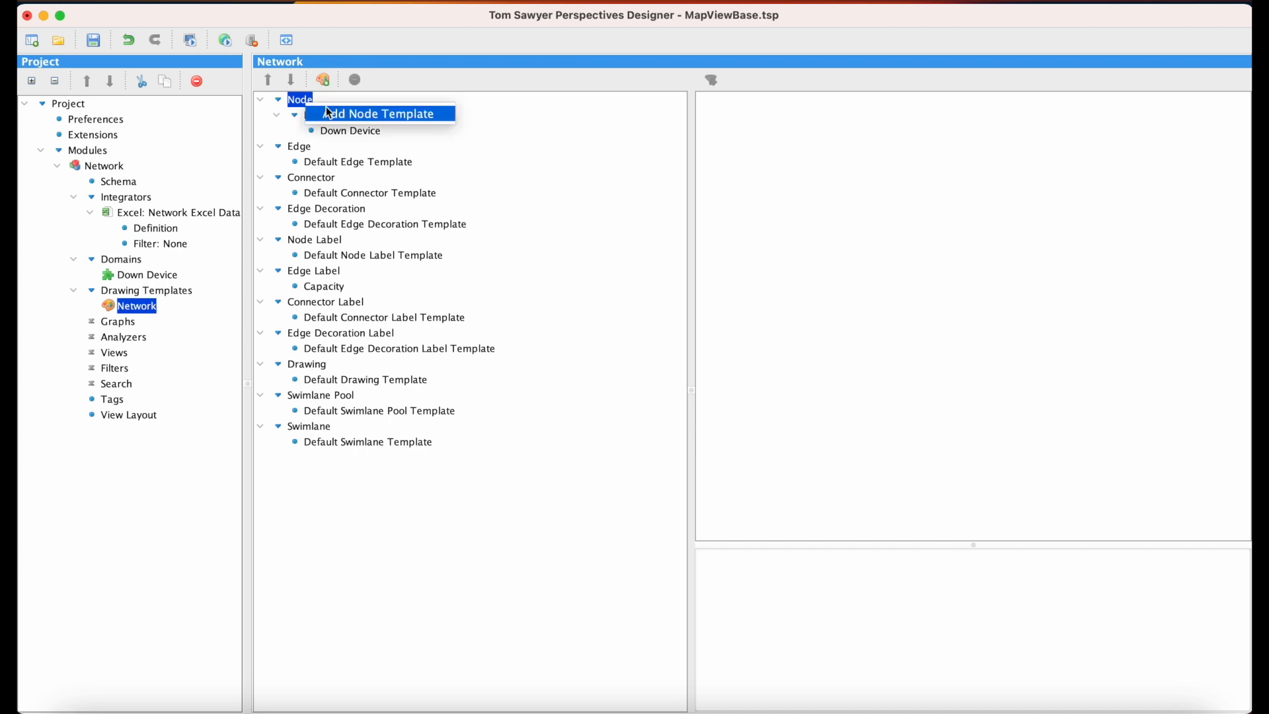
click(380, 114)
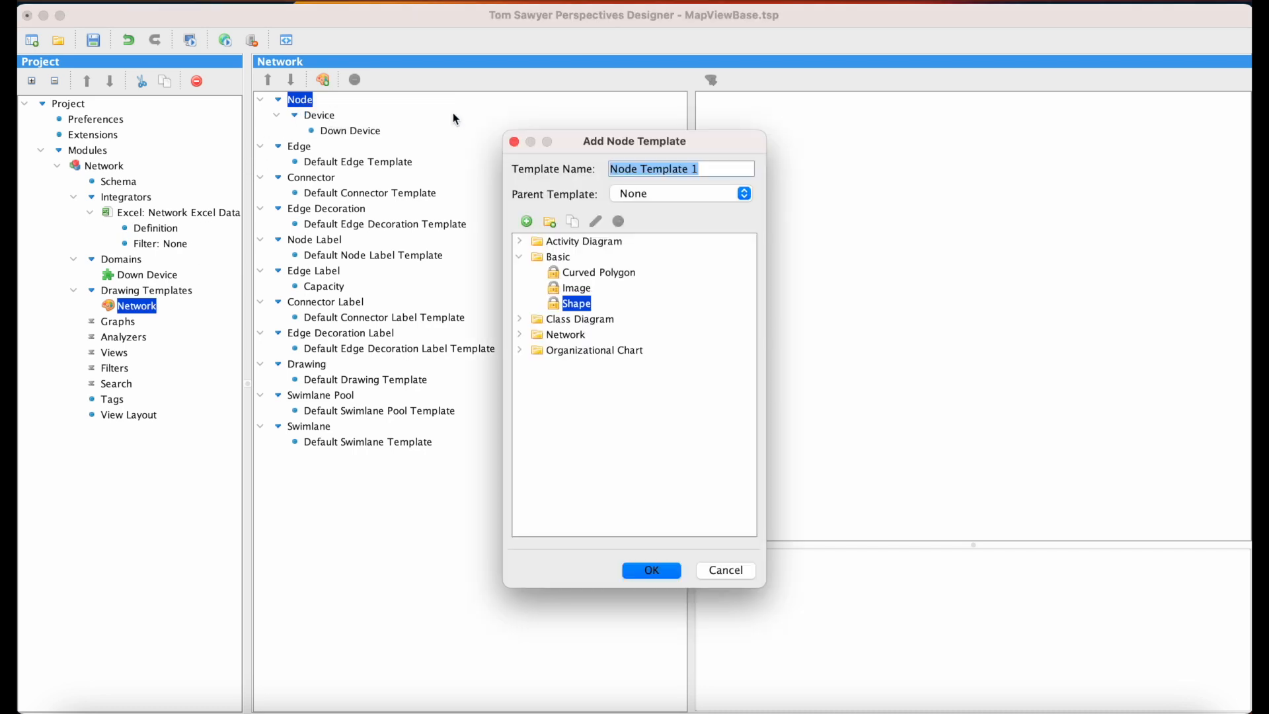
text(Location)
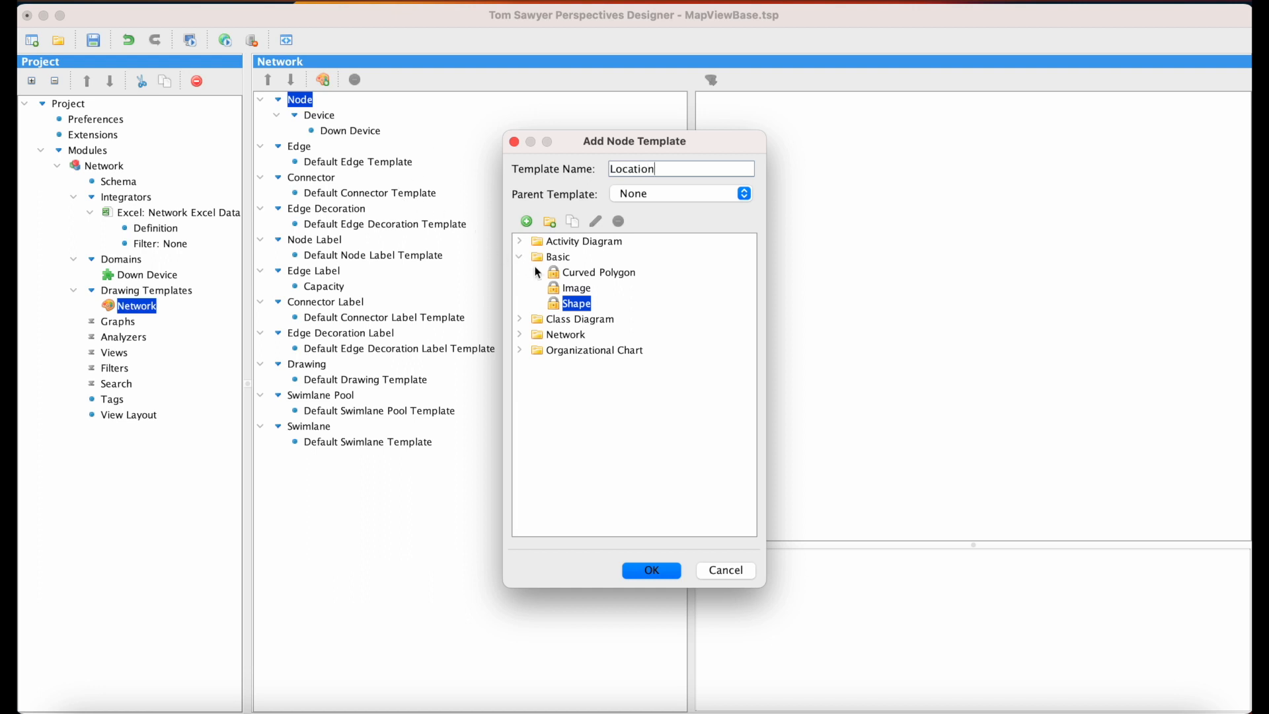
click(572, 291)
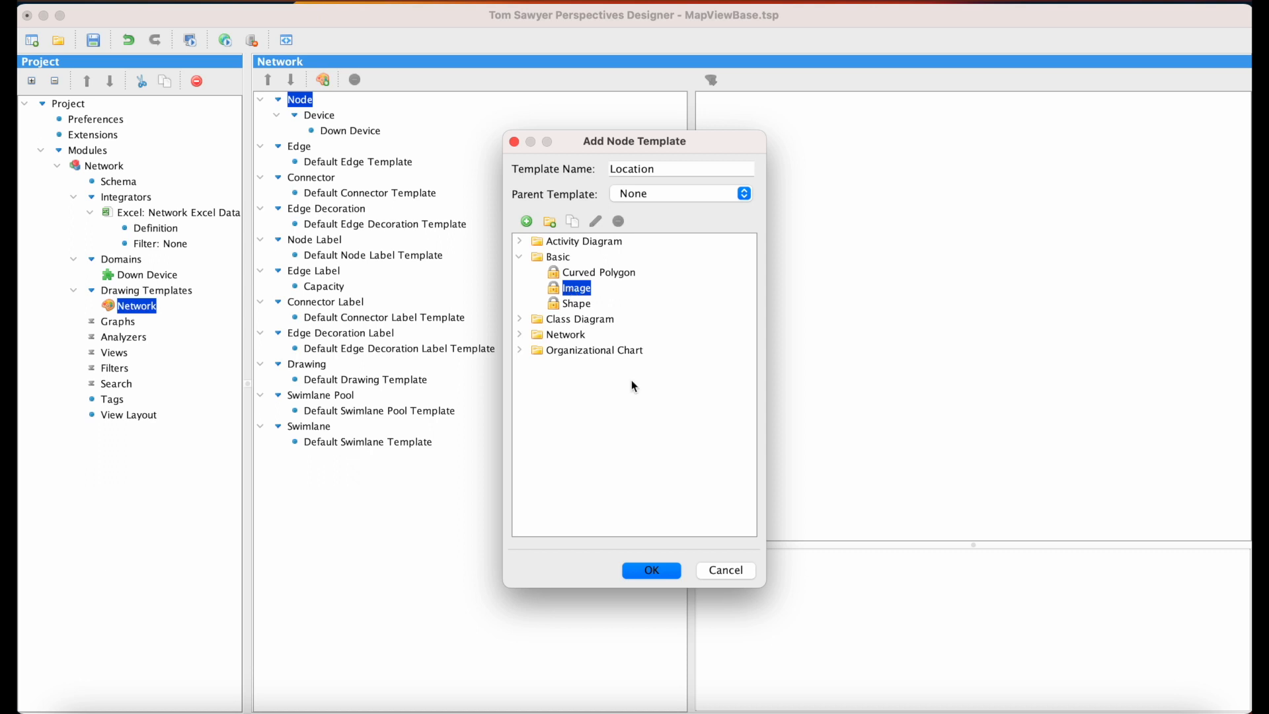
click(669, 577)
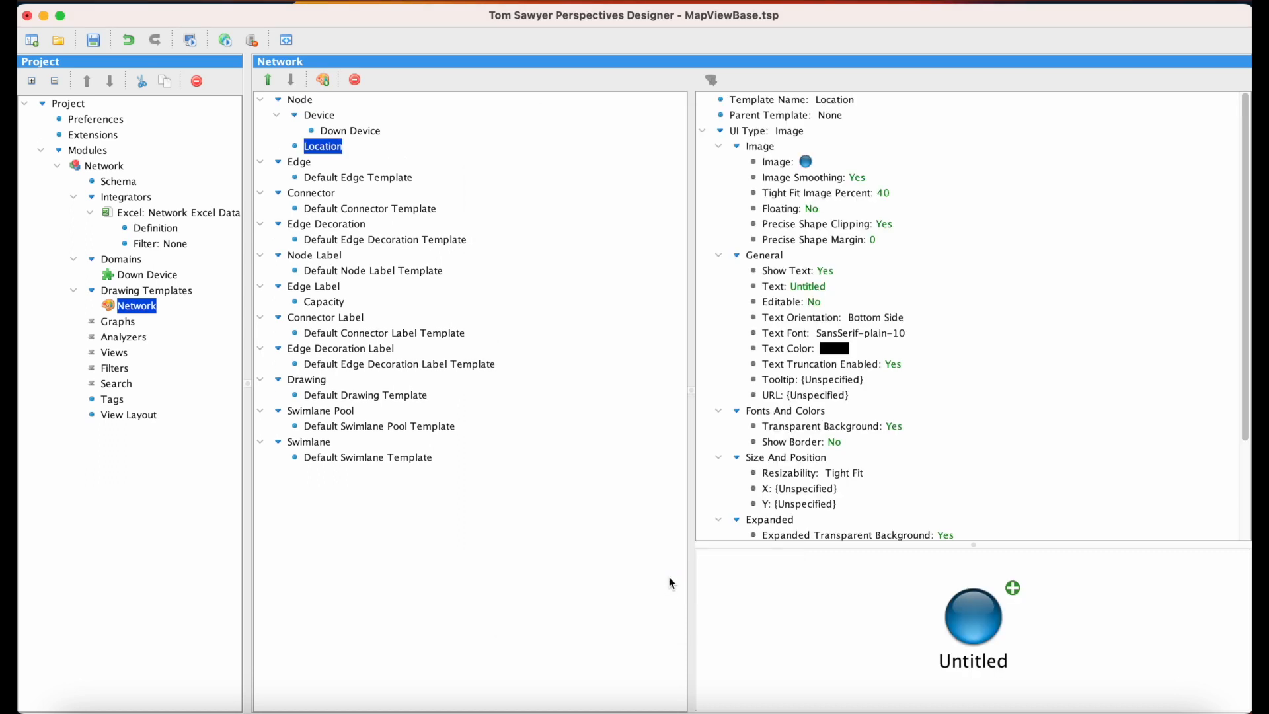
Step: Set the Location node template's image from the file building.png in the project's images folder
double_click(806, 162)
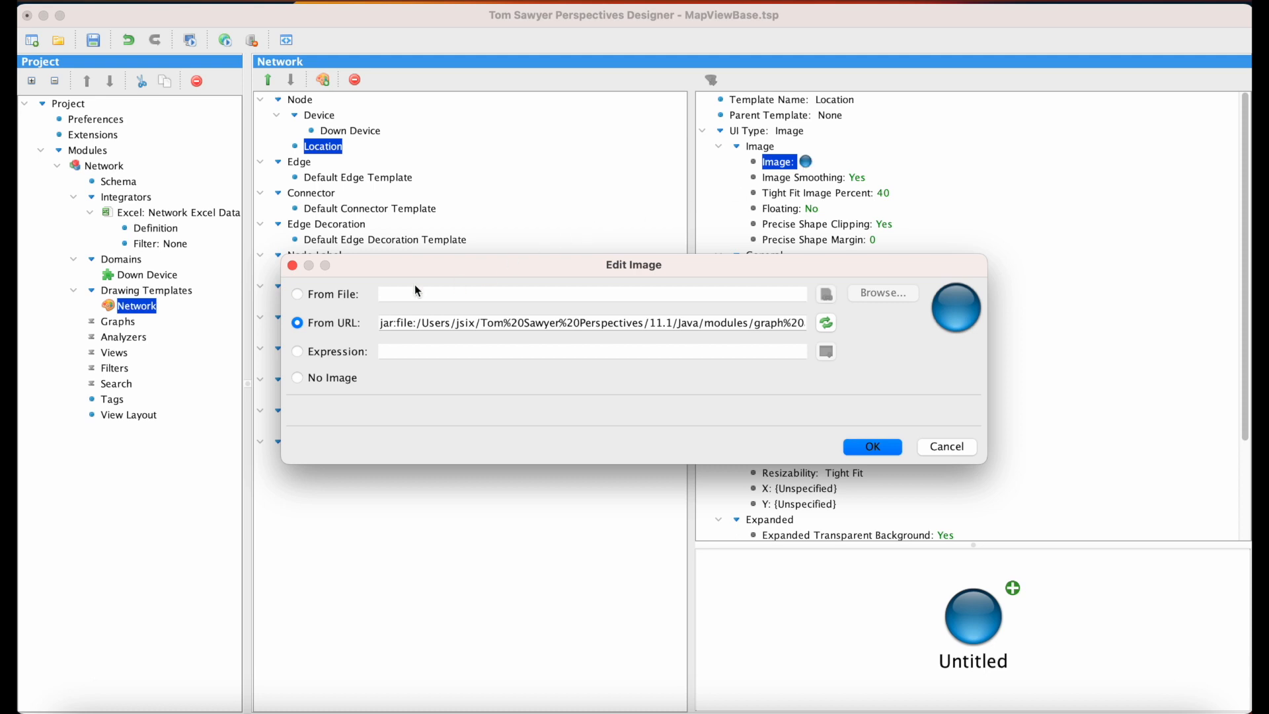
click(298, 295)
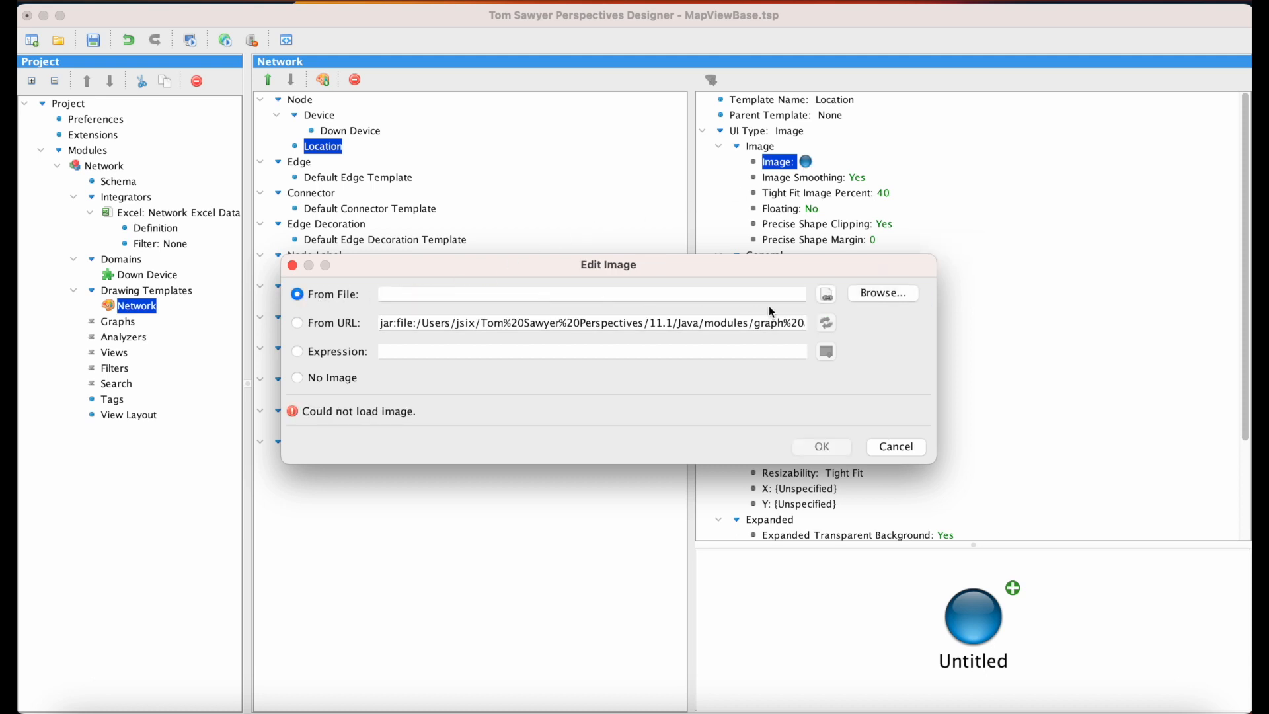
click(866, 292)
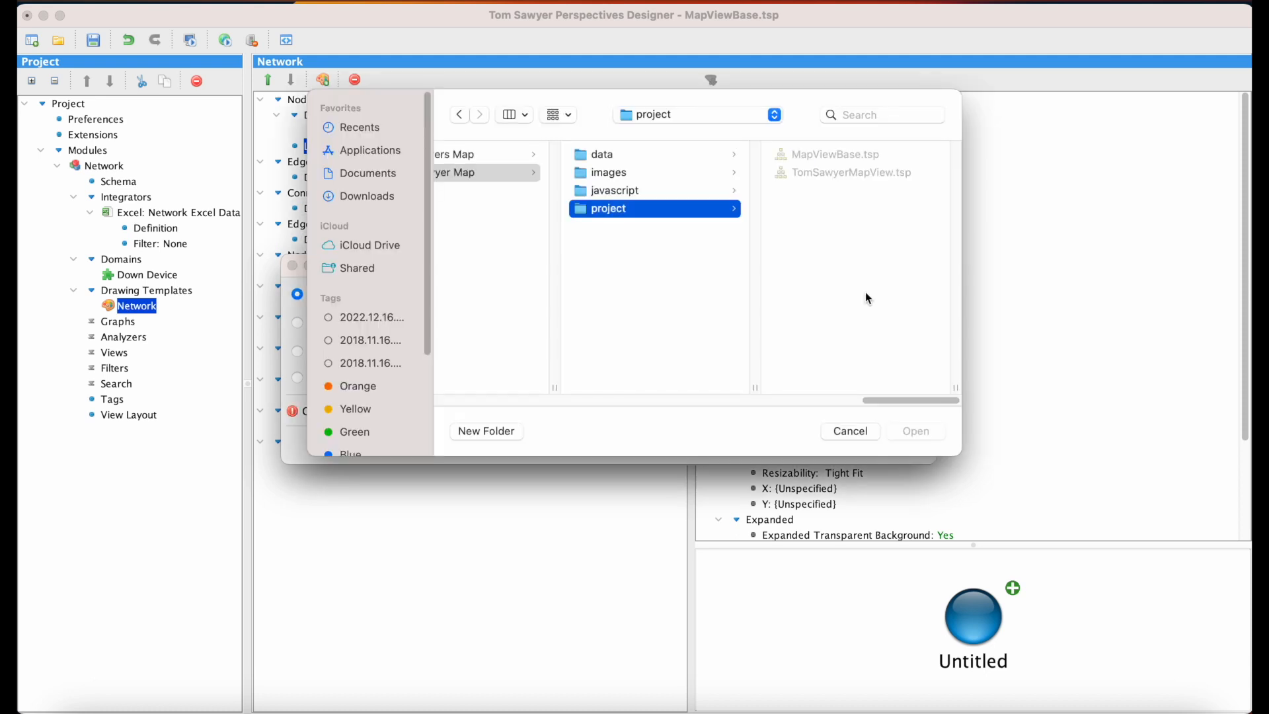
click(722, 173)
click(823, 156)
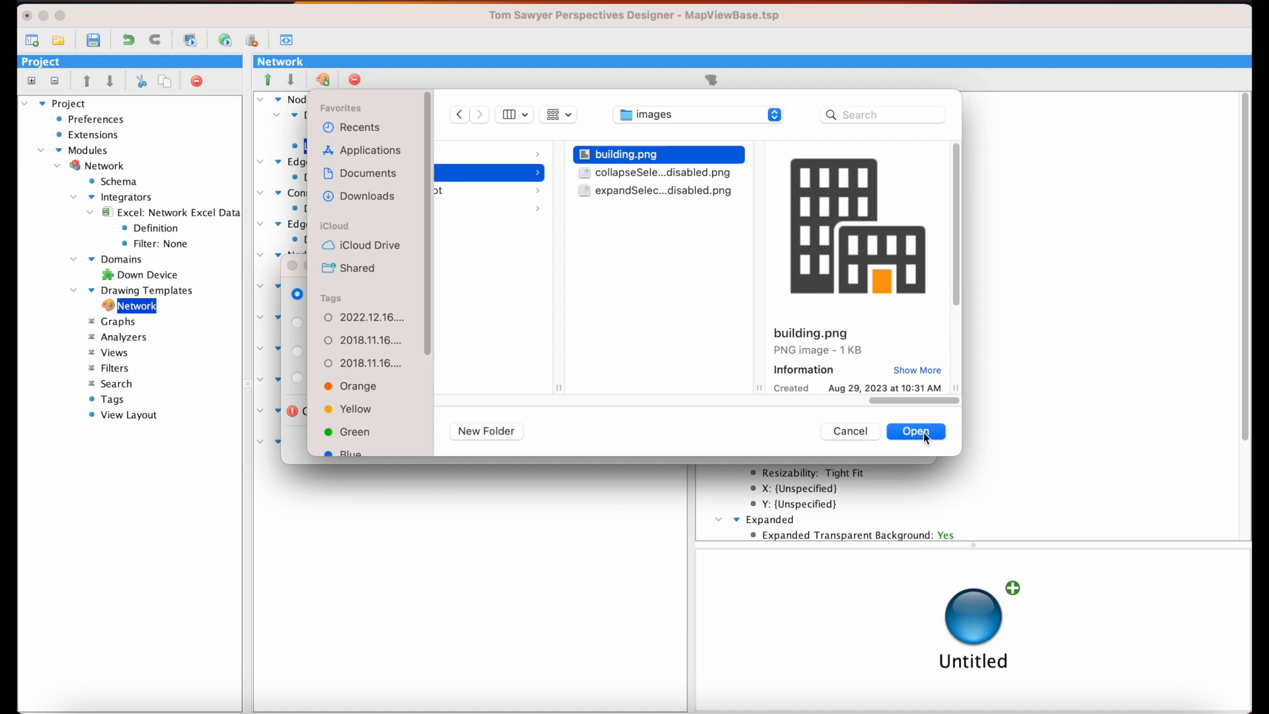
click(925, 435)
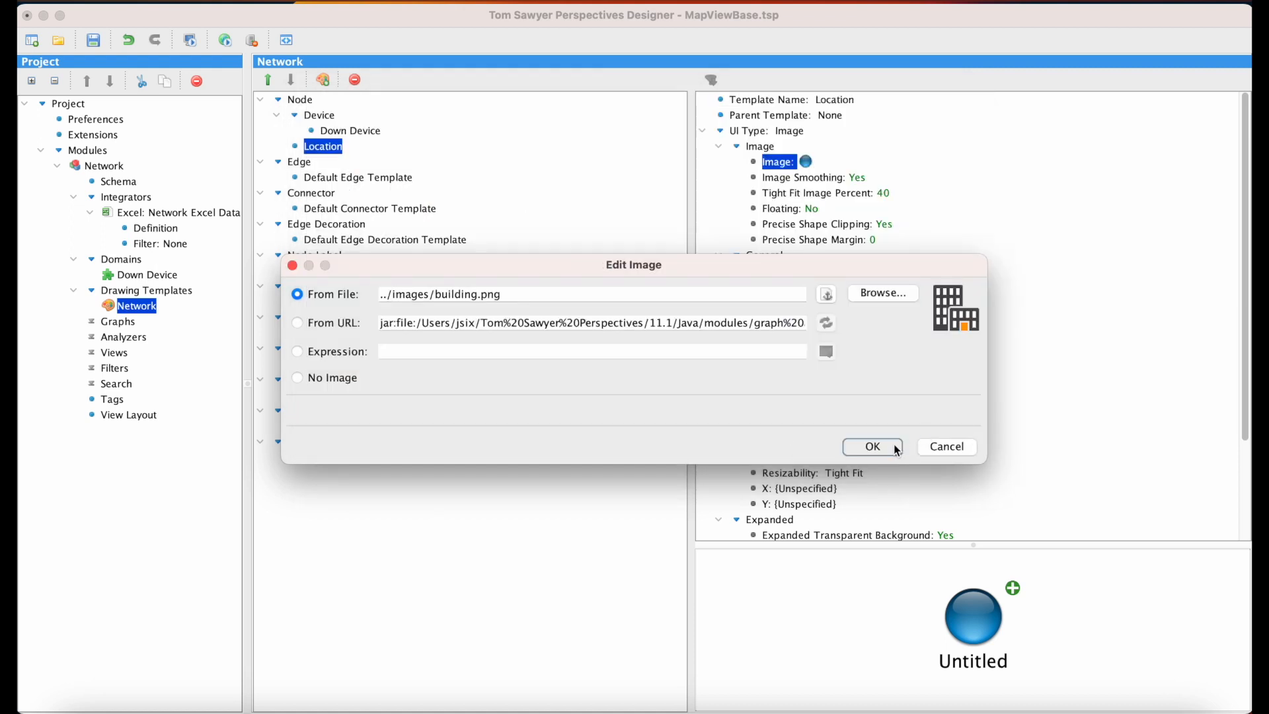
click(894, 445)
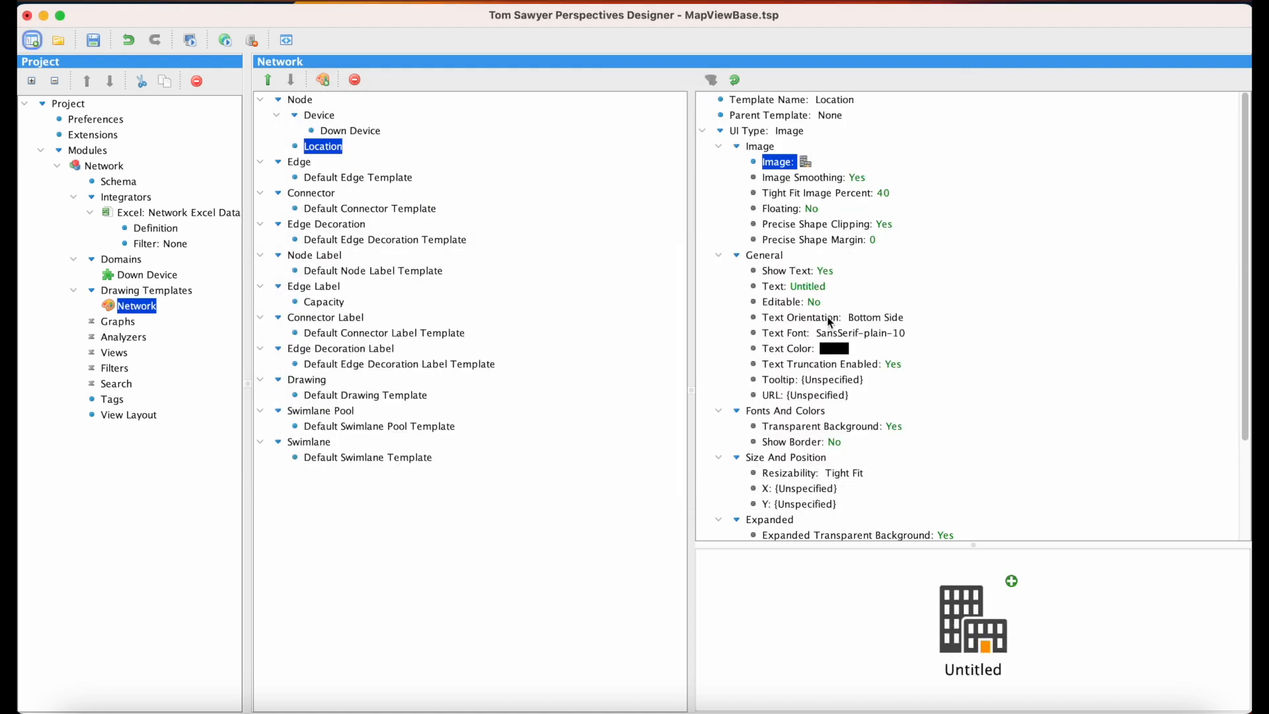
Step: Set the Location node template's text to an expression showing the Location element's <ID> attribute
double_click(816, 285)
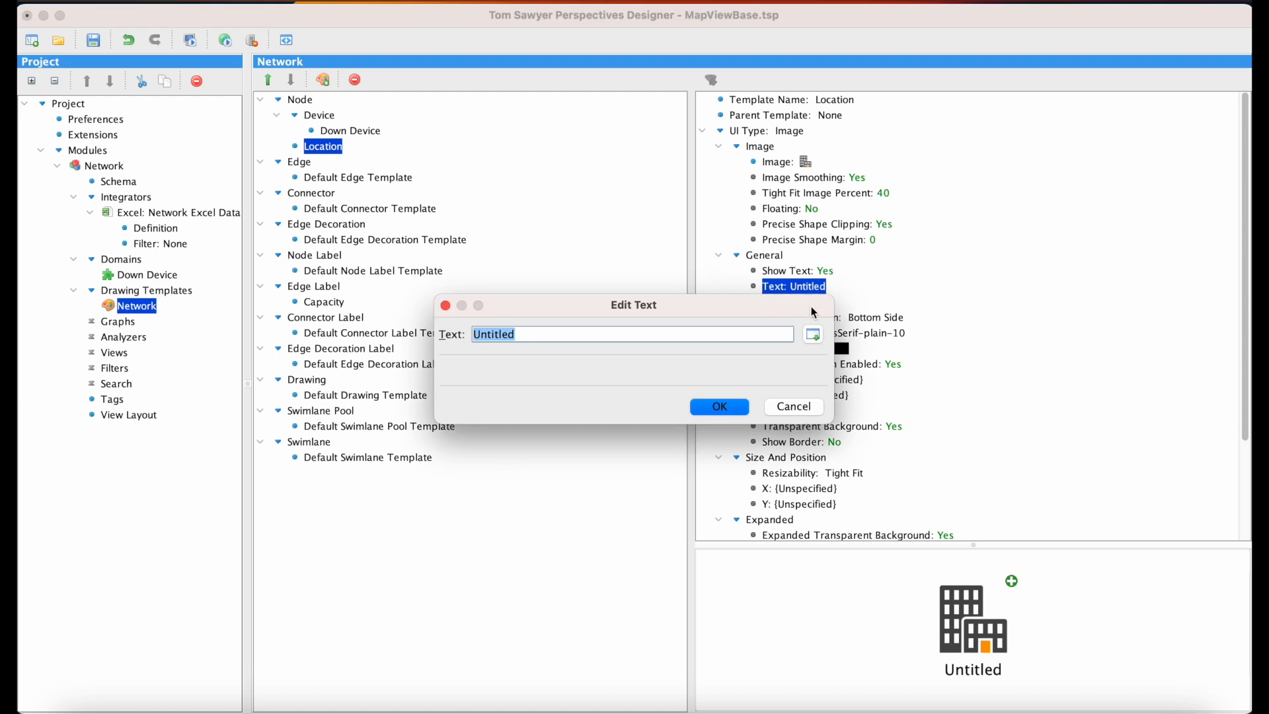
click(813, 335)
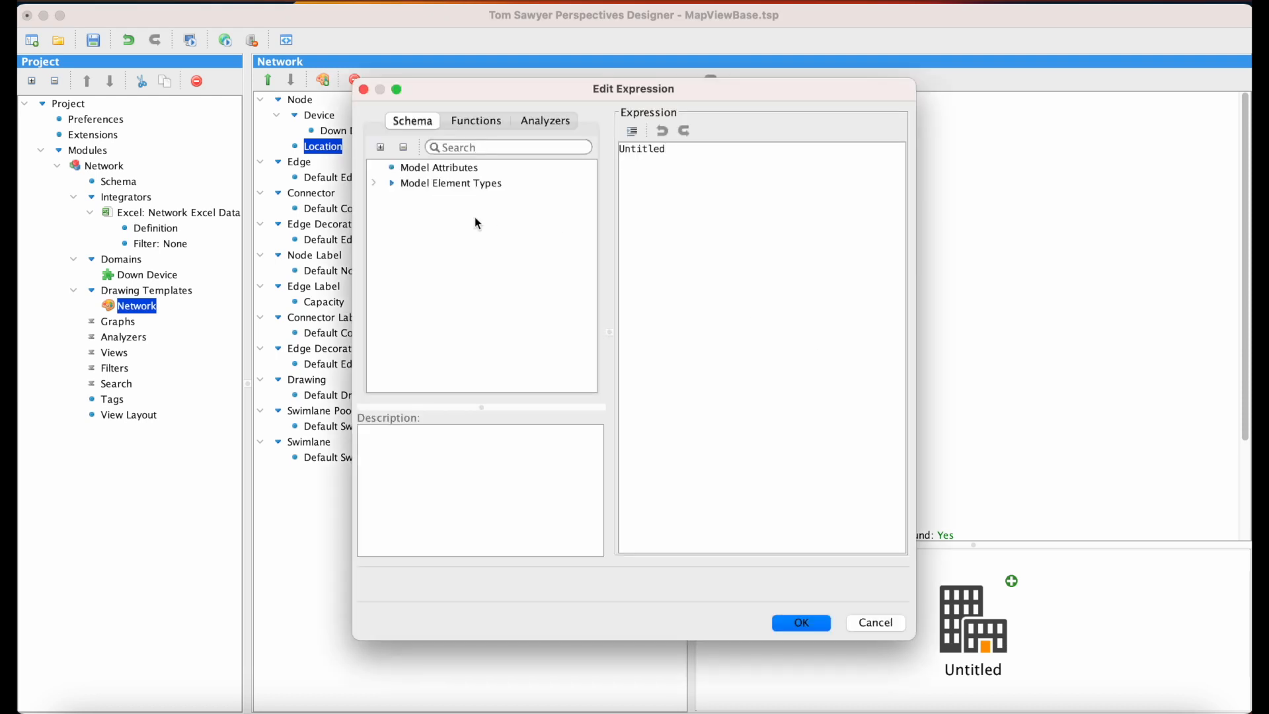
click(374, 184)
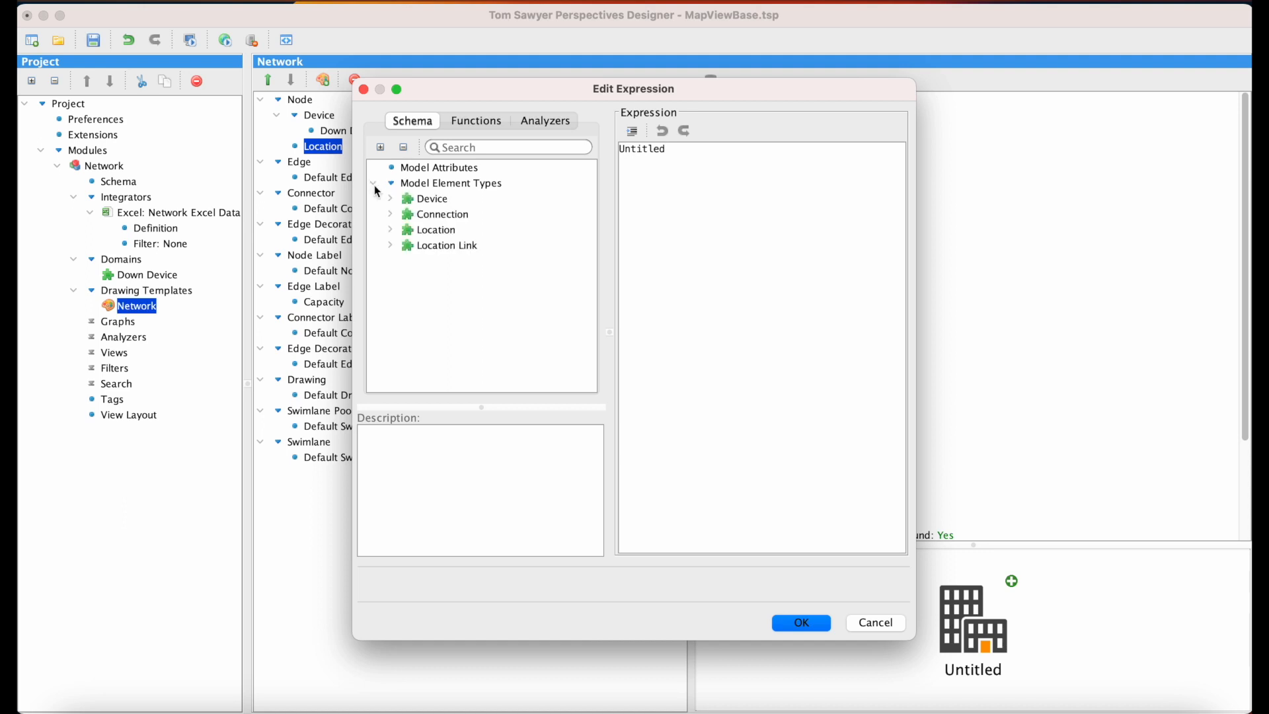
click(391, 231)
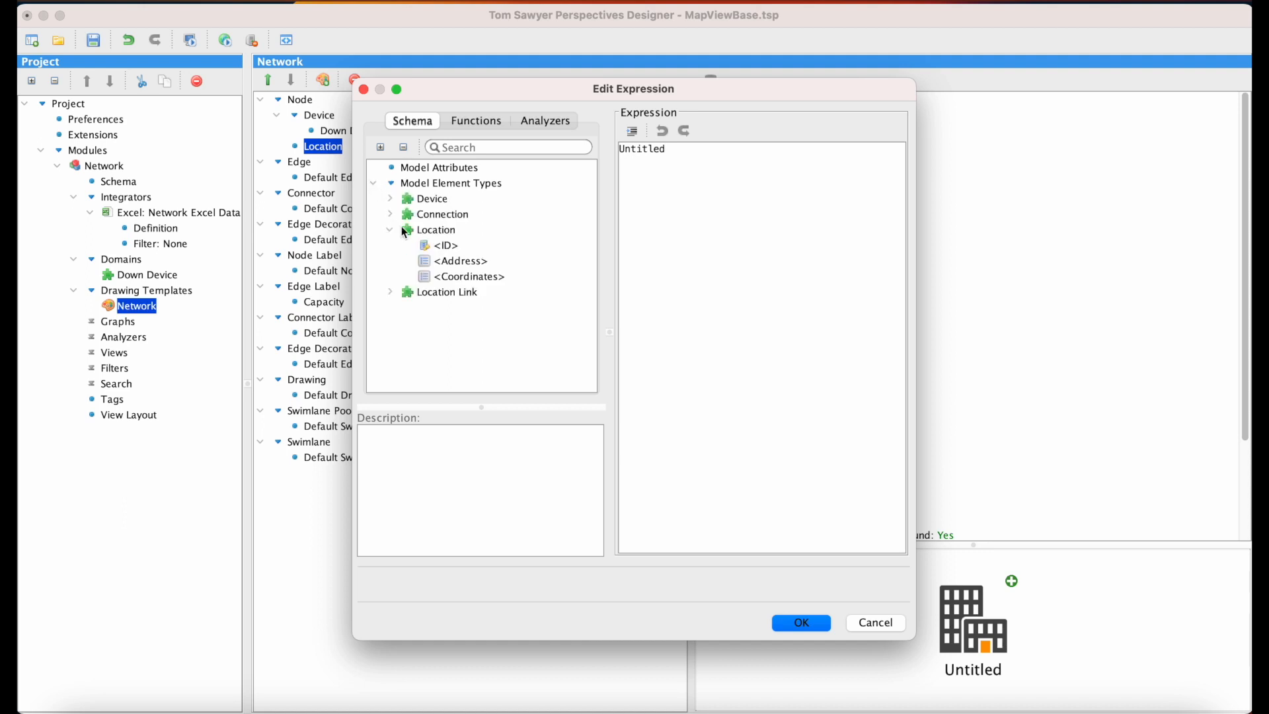
double_click(638, 151)
key(BackSpace)
double_click(447, 248)
click(802, 624)
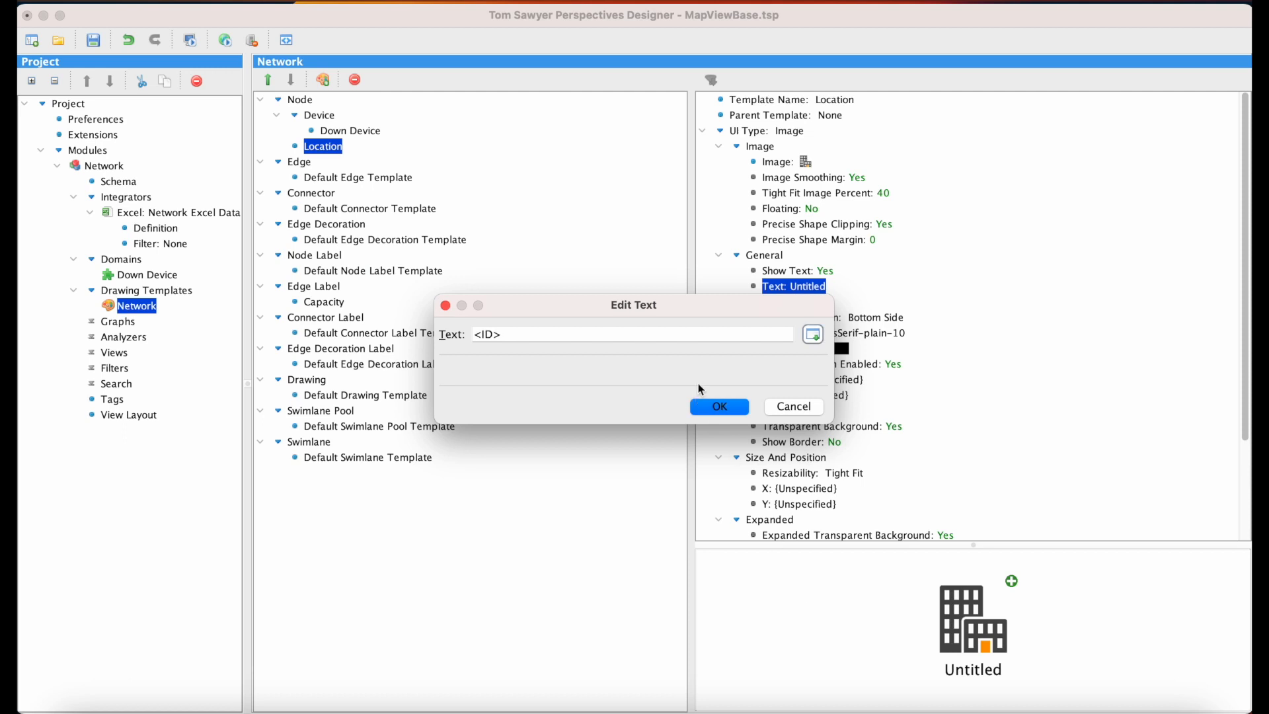
click(711, 407)
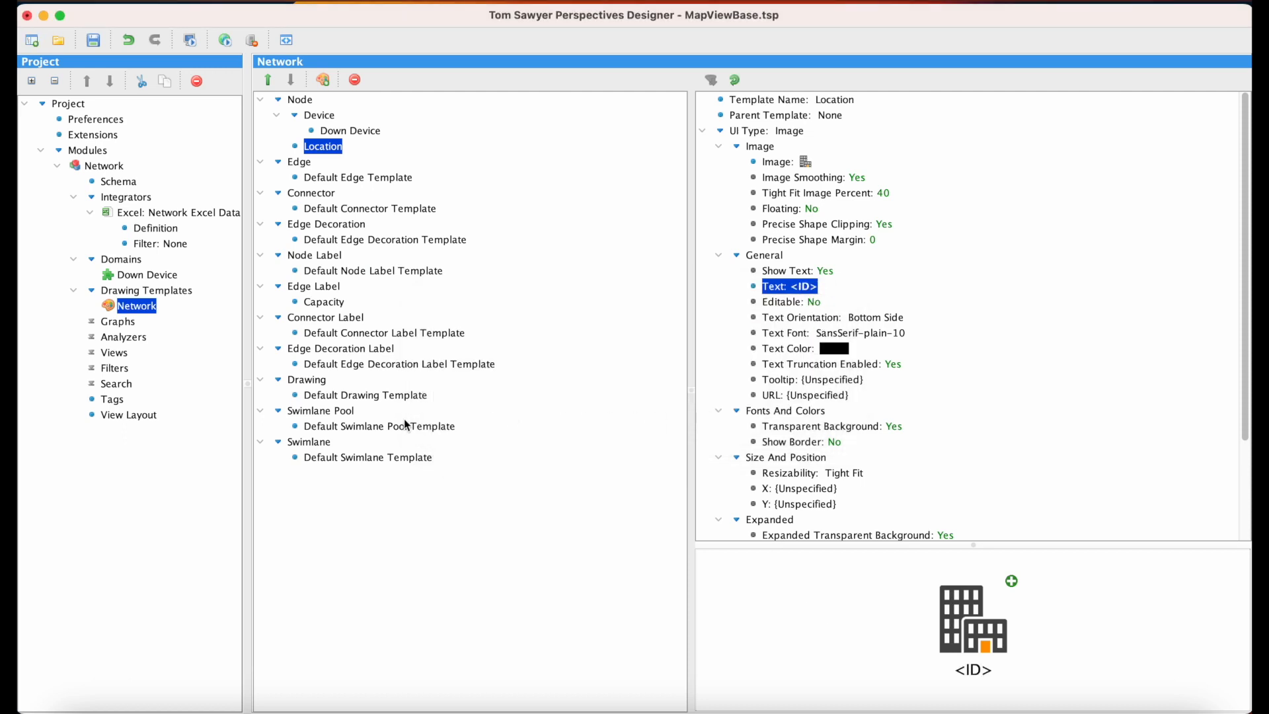
Step: Add a drawing template named Map Template that uses the Basic Map UI type
click(322, 383)
right_click(322, 383)
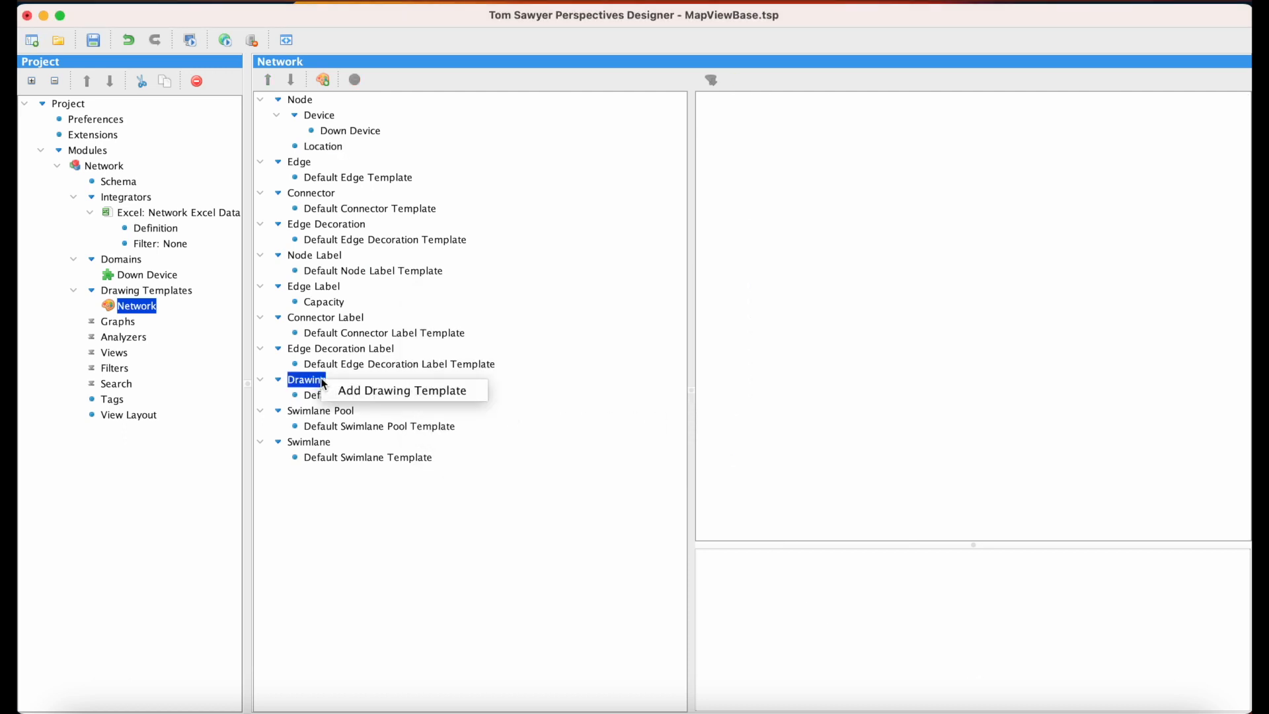
click(367, 391)
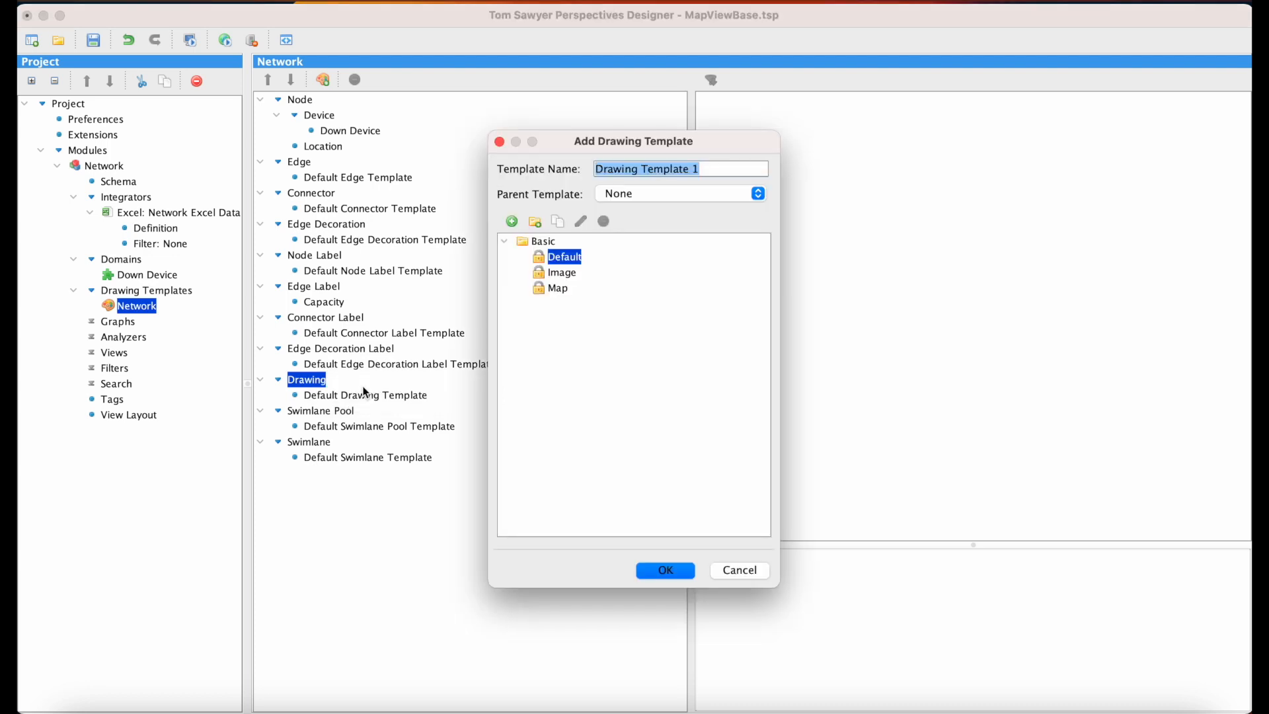
text(Map Te)
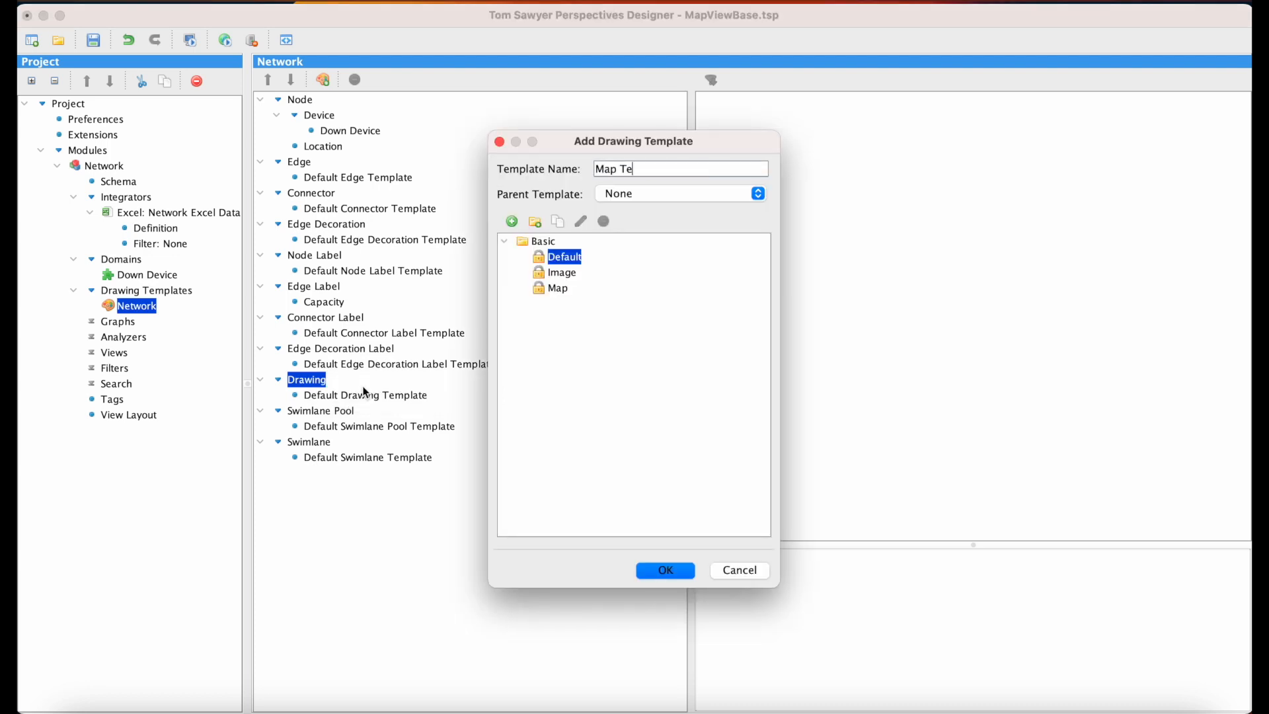
text(mplate)
click(559, 289)
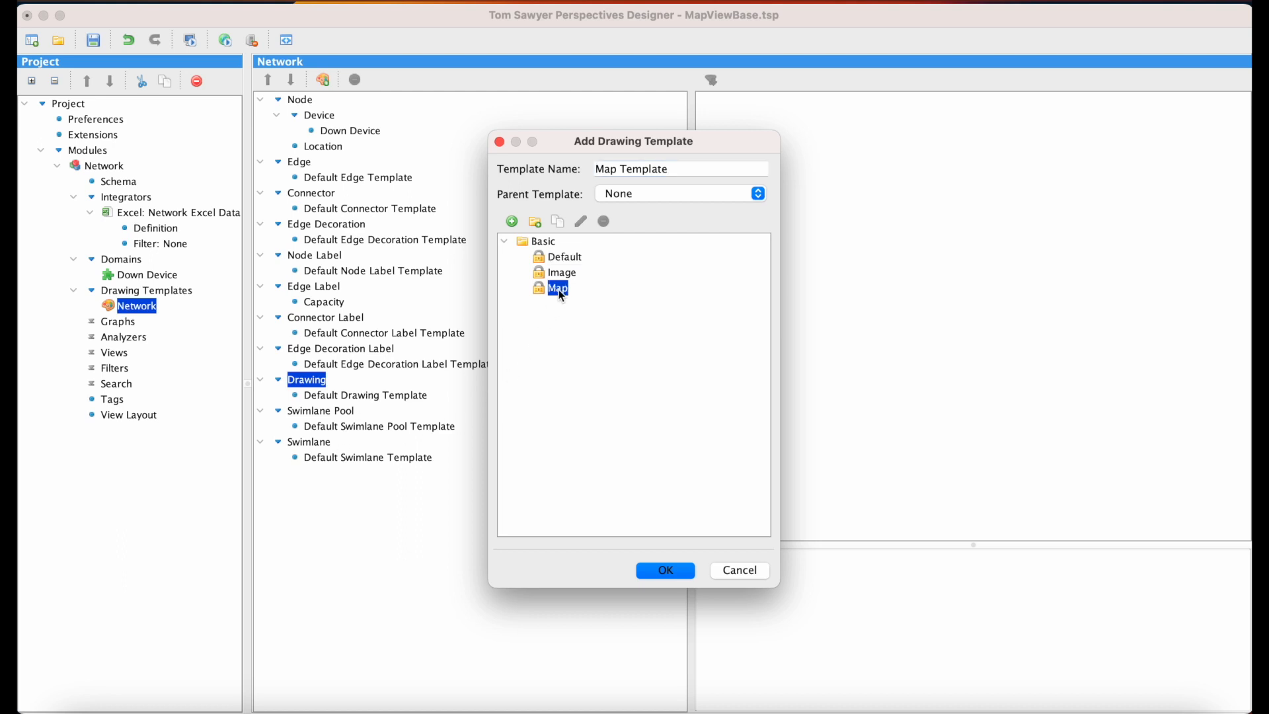
click(683, 572)
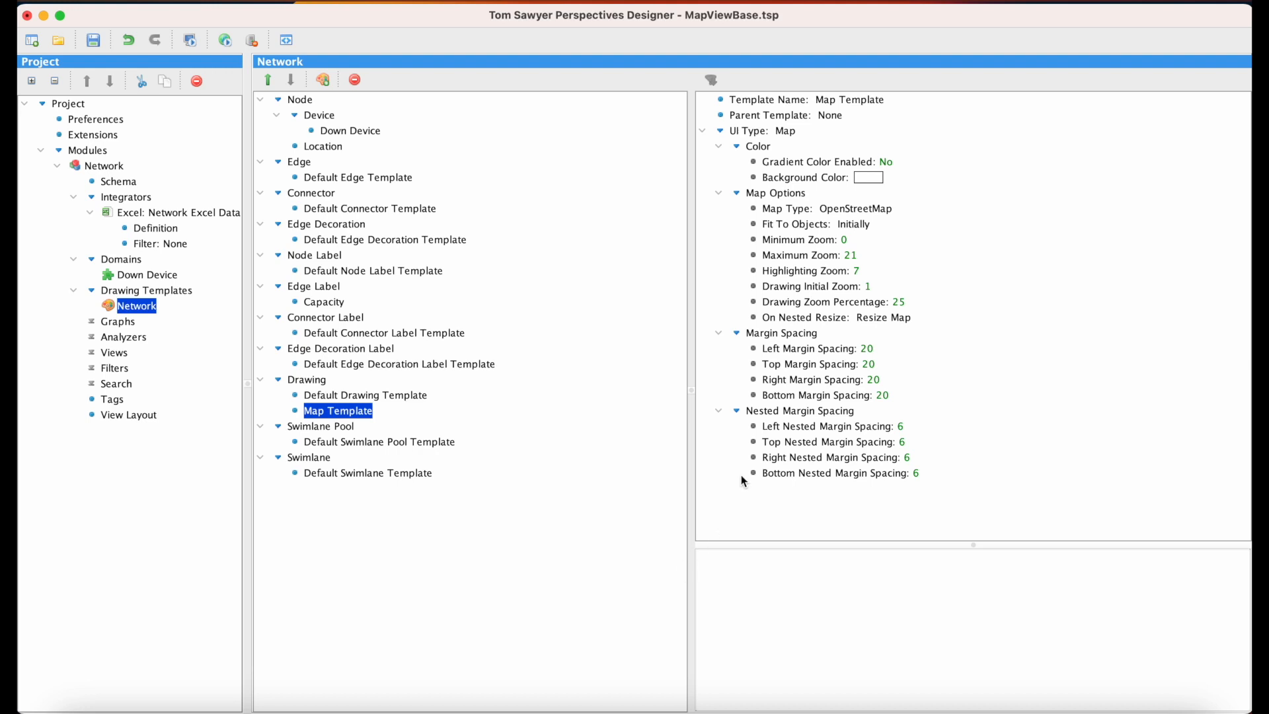
Step: Set the Map Template's map type to OpenStreetMap and its Fit To Objects option to Never
double_click(879, 210)
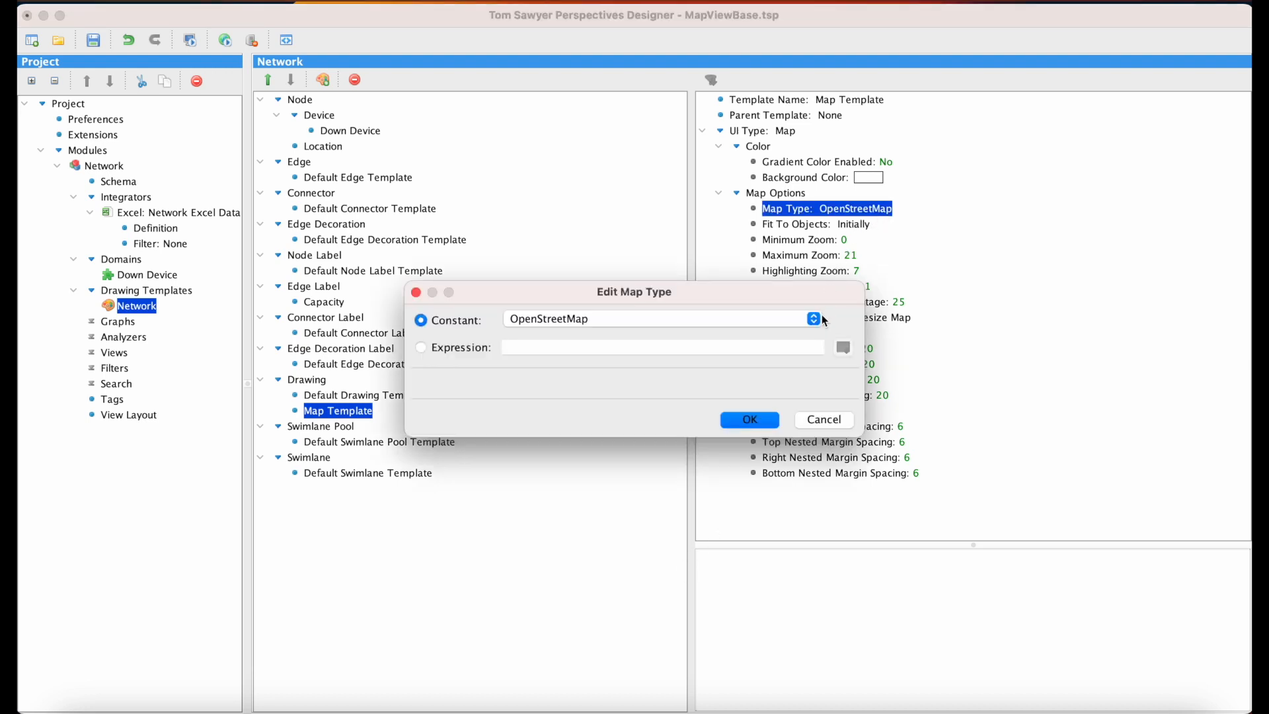
click(814, 320)
click(747, 316)
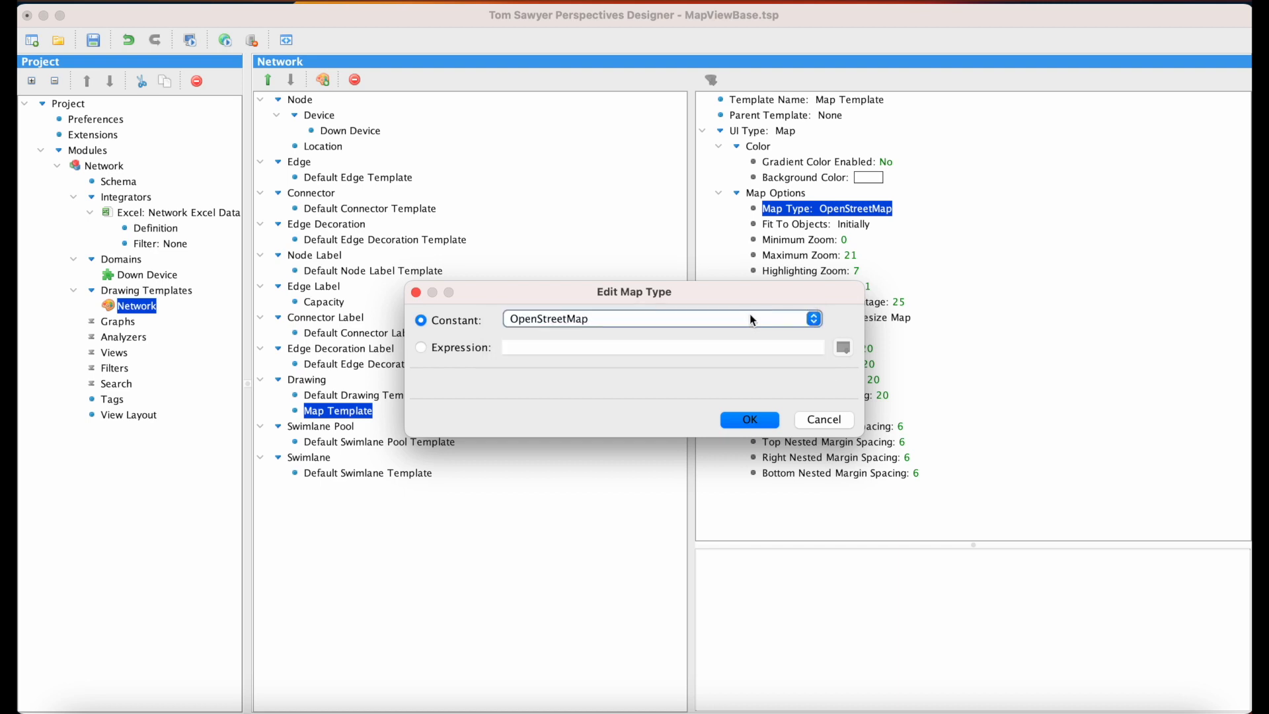
key(Return)
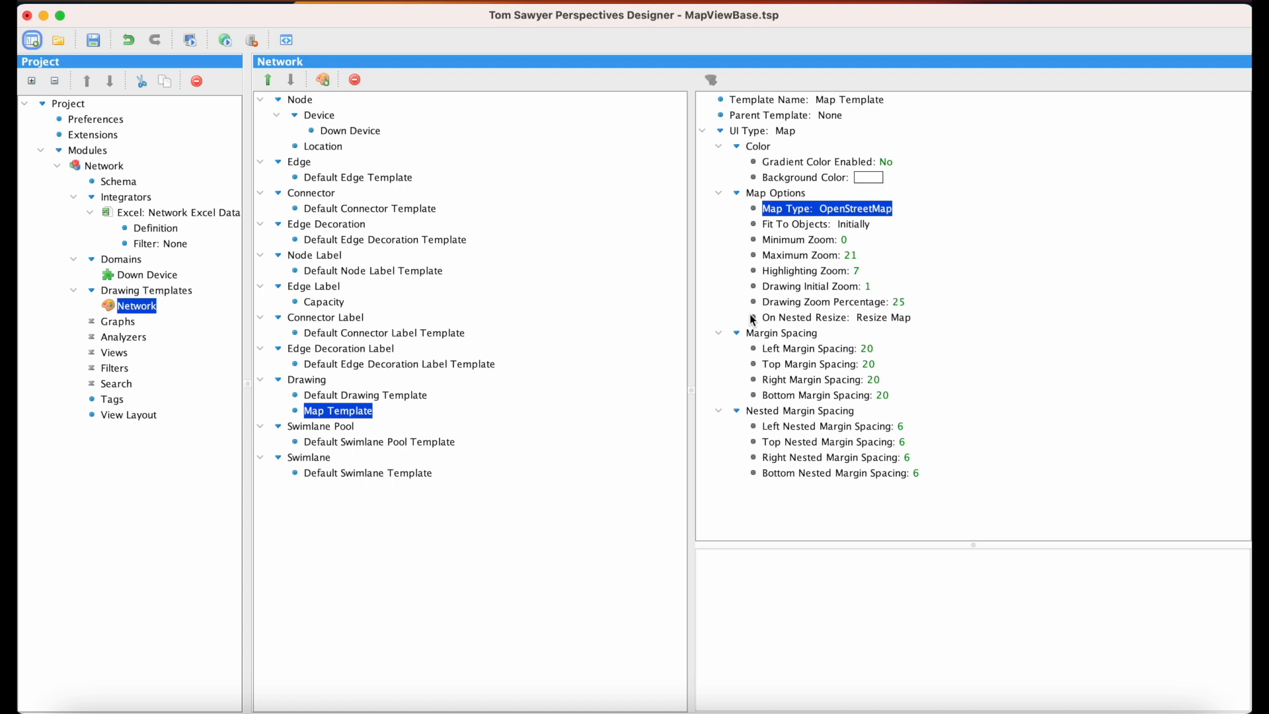
double_click(869, 223)
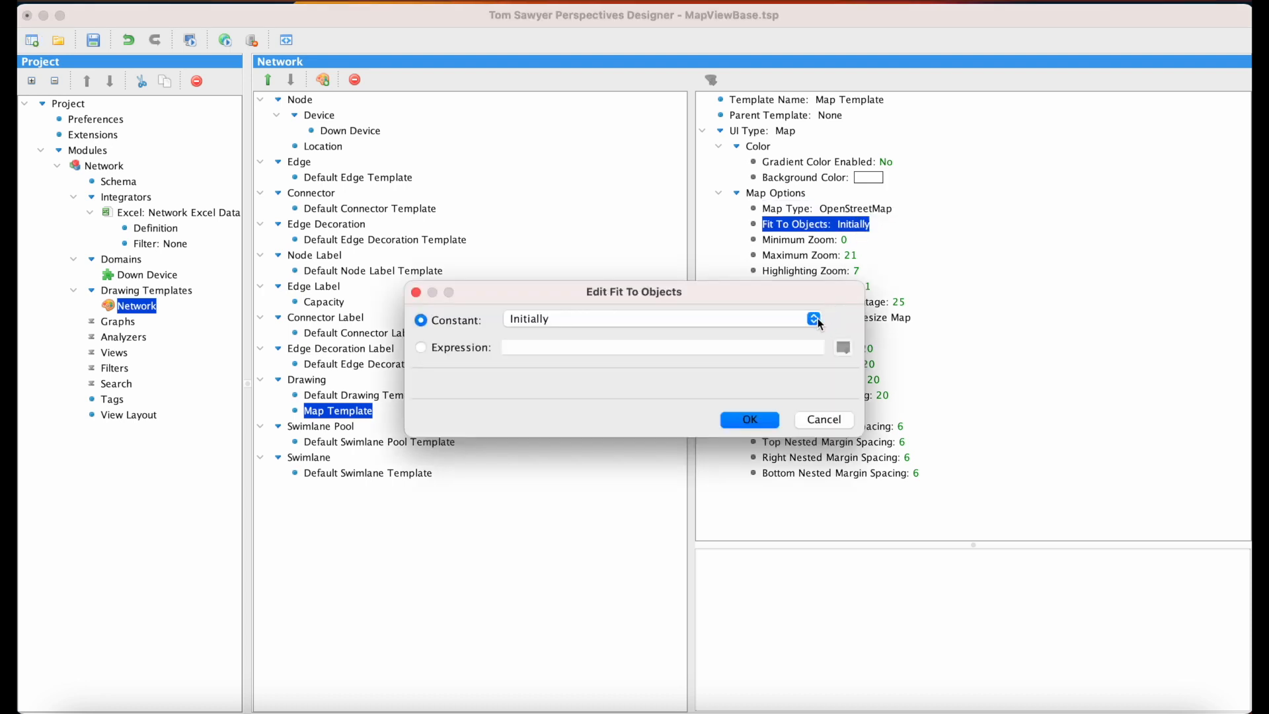
click(813, 318)
click(798, 334)
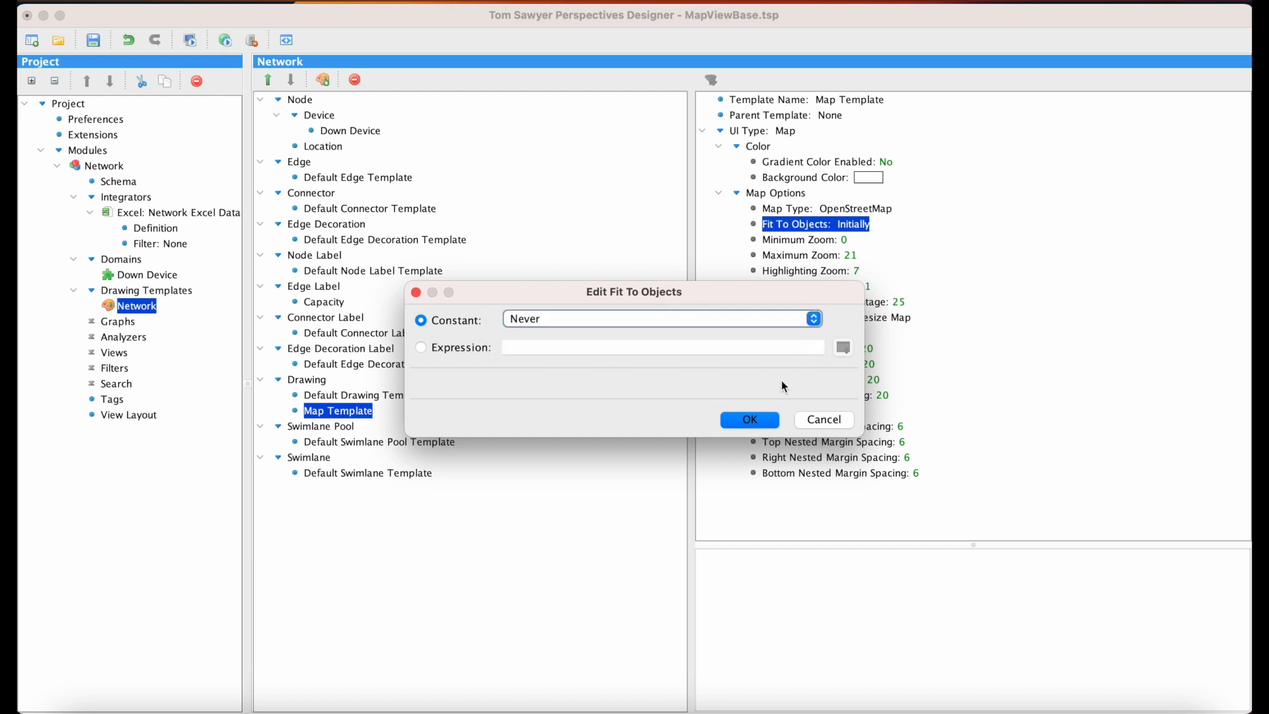
click(770, 422)
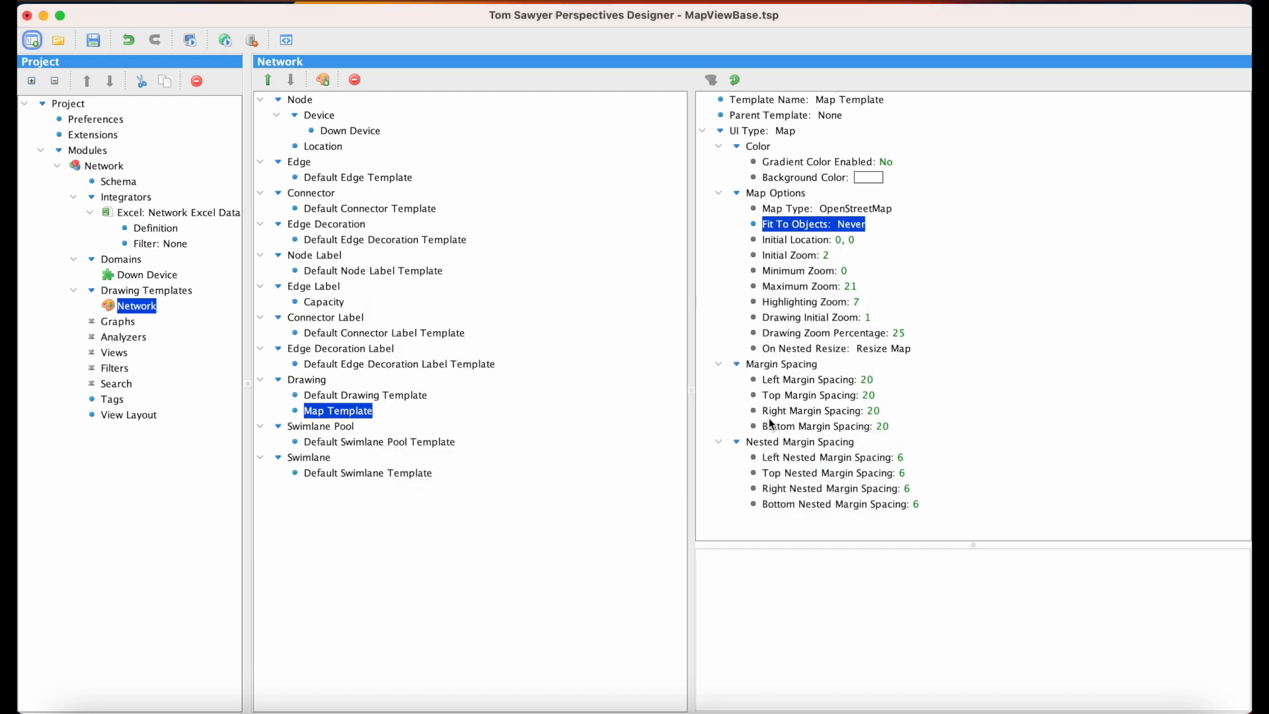
Step: Set the Map Template's initial location to 40.73, -73.93 and its initial zoom to 3
double_click(849, 240)
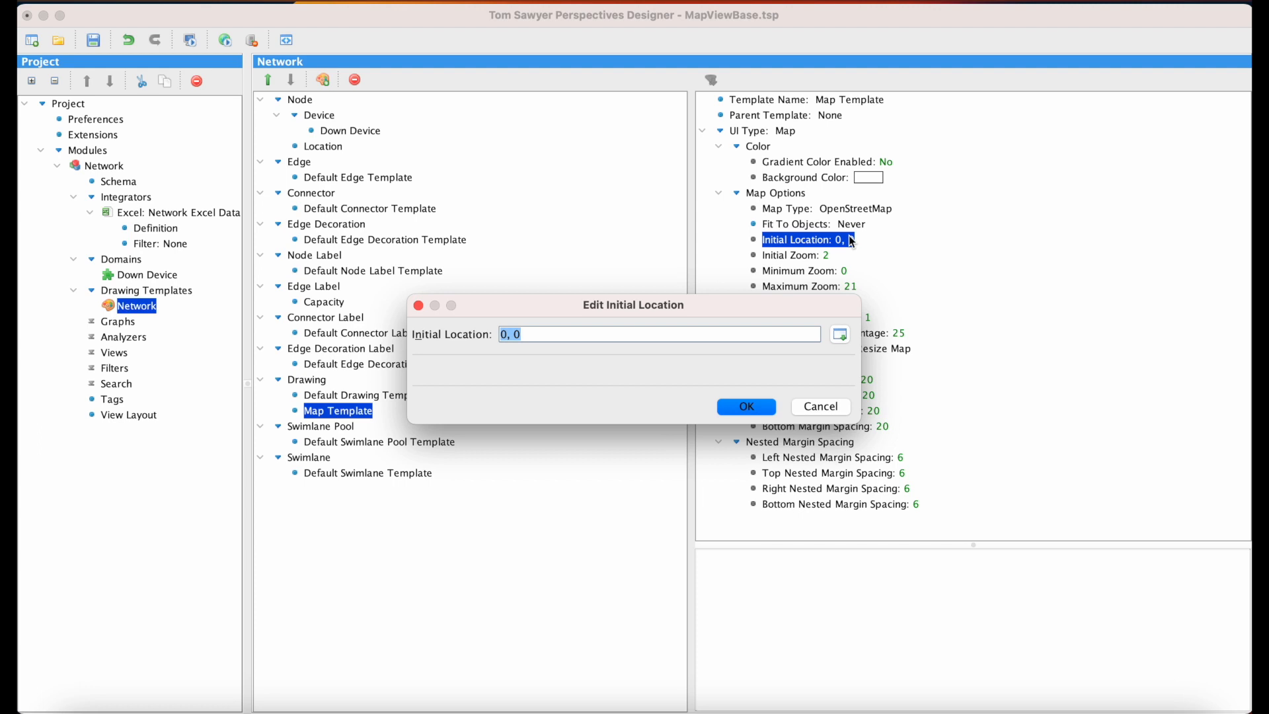
text(40.73, -73.93)
key(Return)
double_click(827, 258)
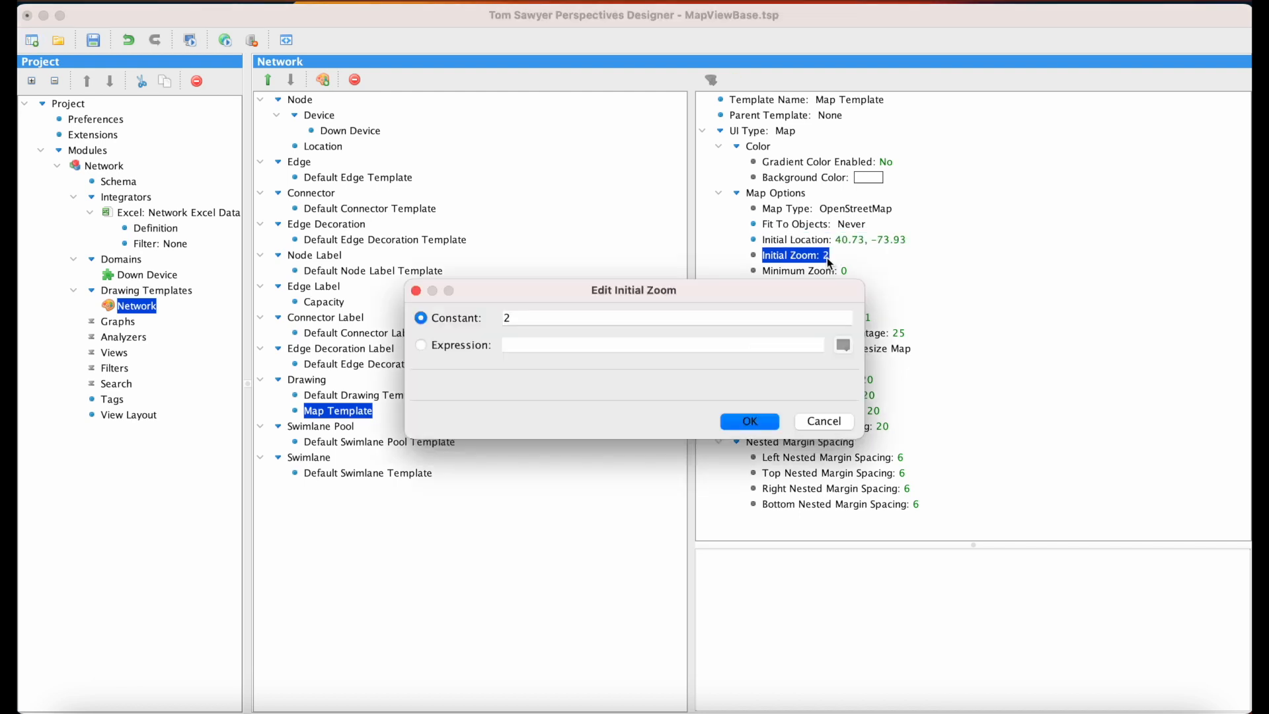
click(777, 318)
key(BackSpace)
text(3)
key(Return)
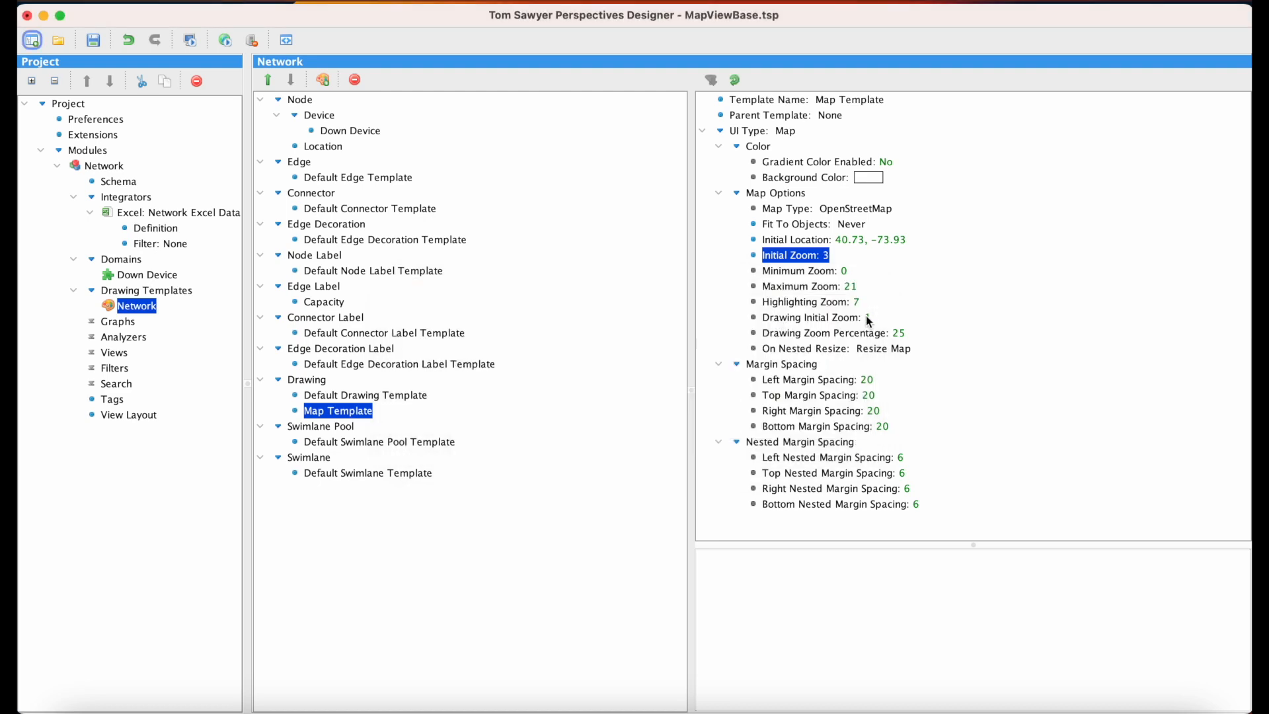
Step: Set the Map Template's drawing initial zoom to 0.5
double_click(868, 318)
click(780, 316)
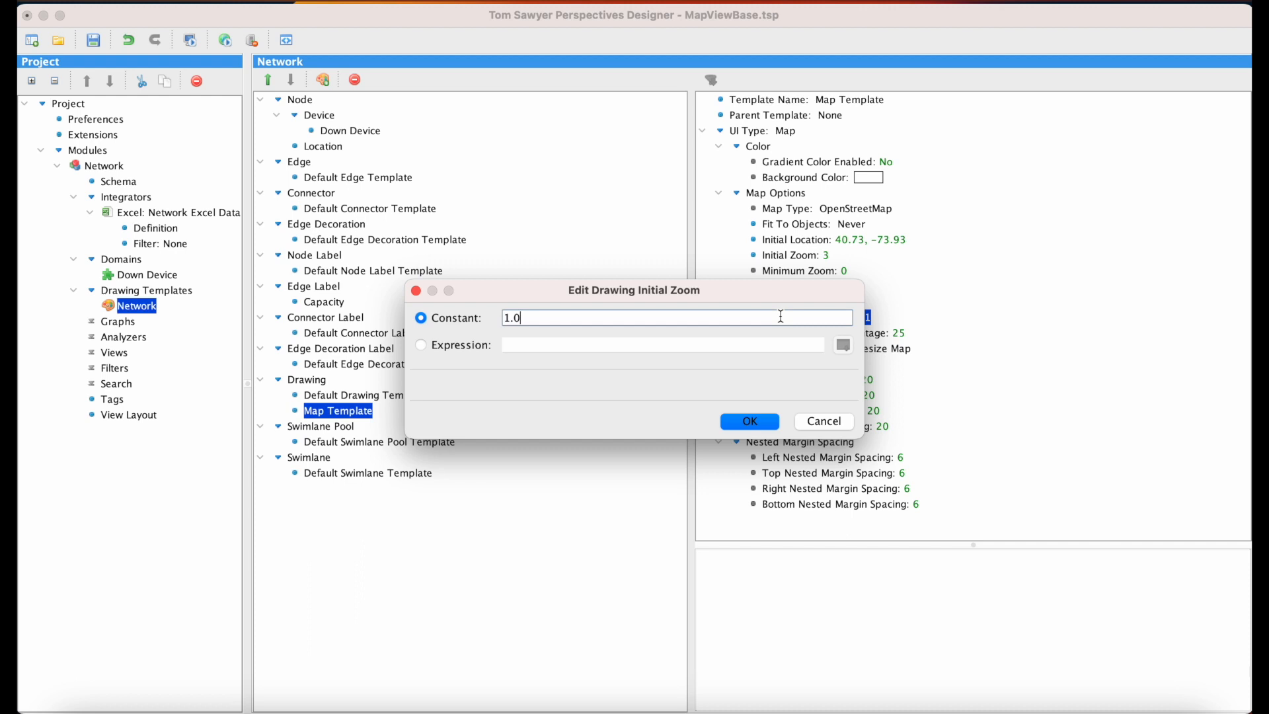
key(BackSpace)
key(BackSpace)
key(BackSpace)
text(0.5)
key(Return)
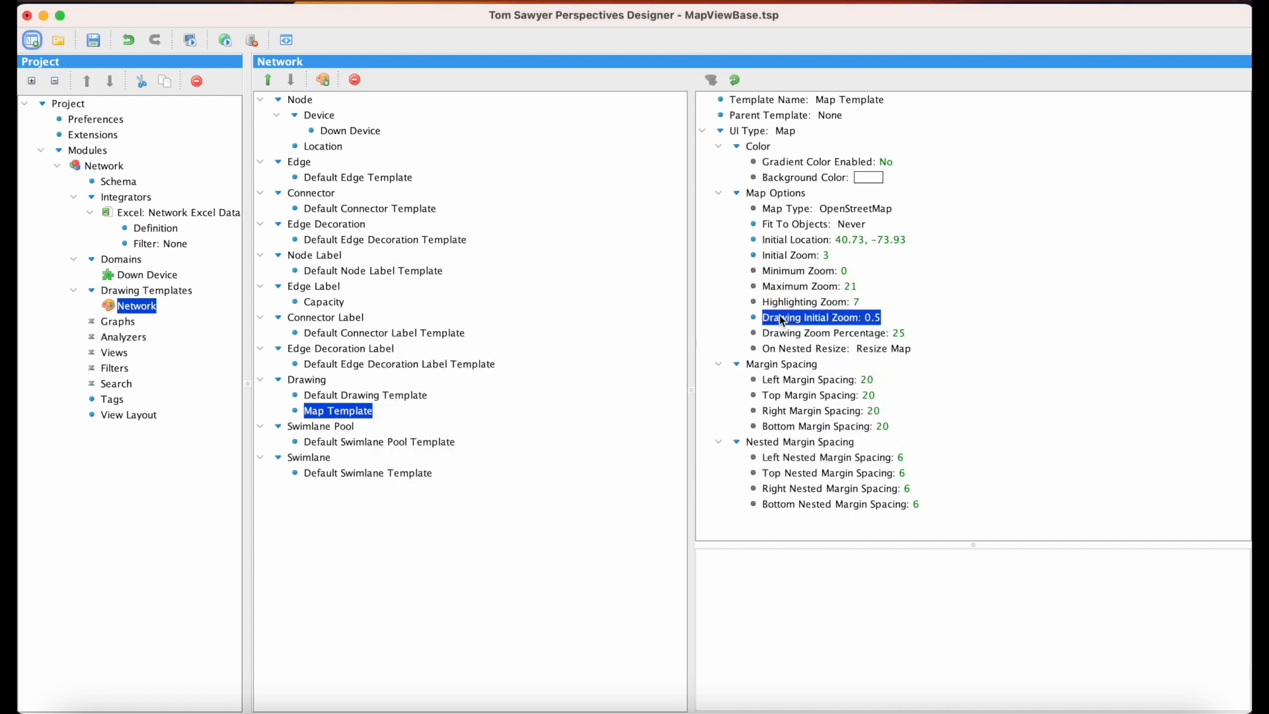
Step: Set the Map Template's drawing zoom percentage to 20
double_click(895, 331)
click(681, 318)
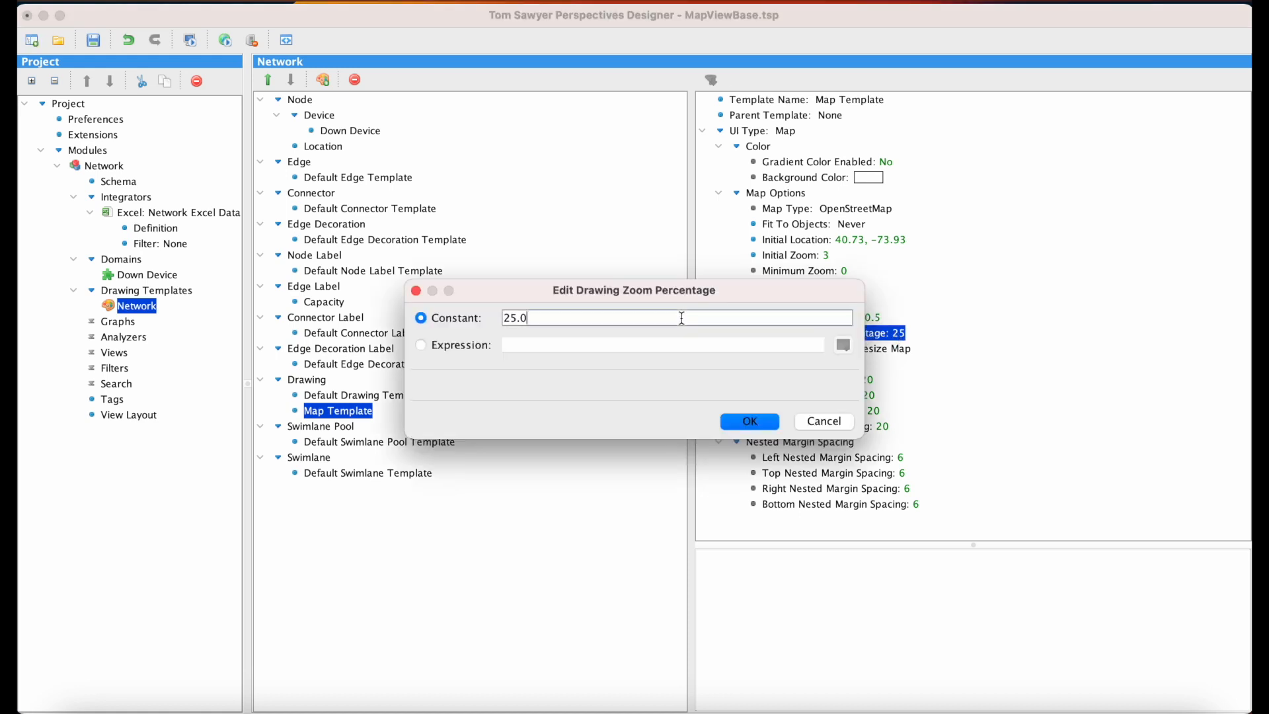
key(BackSpace)
key(BackSpace)
key(BackSpace)
text(0)
key(Return)
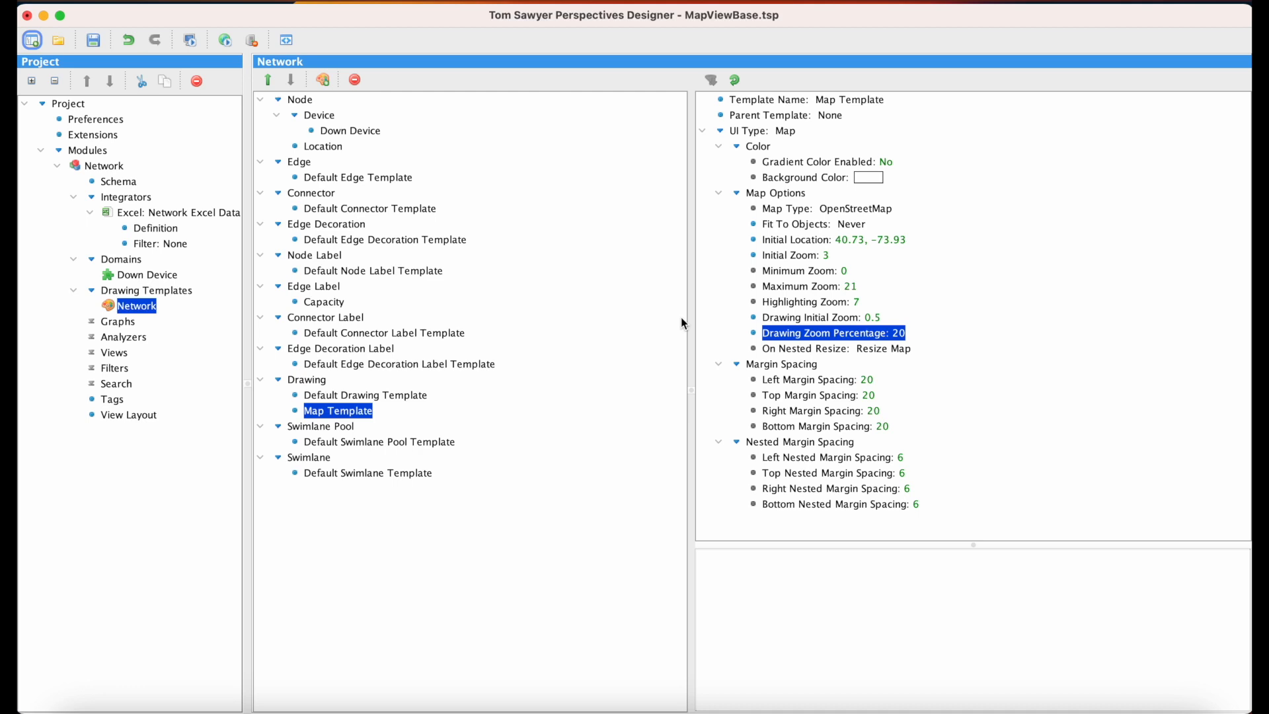
Step: Add a map view of the Tom Sawyer Map type to the Network module, keeping the suggested view name
click(126, 355)
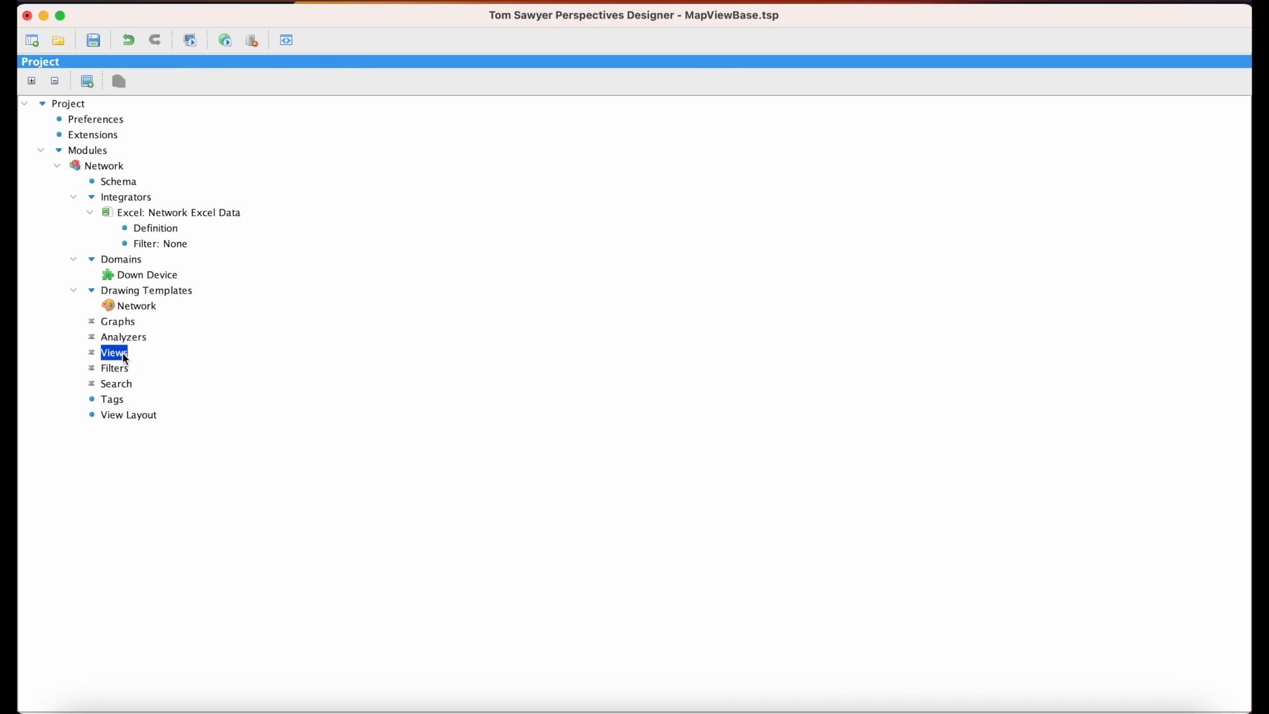
right_click(125, 359)
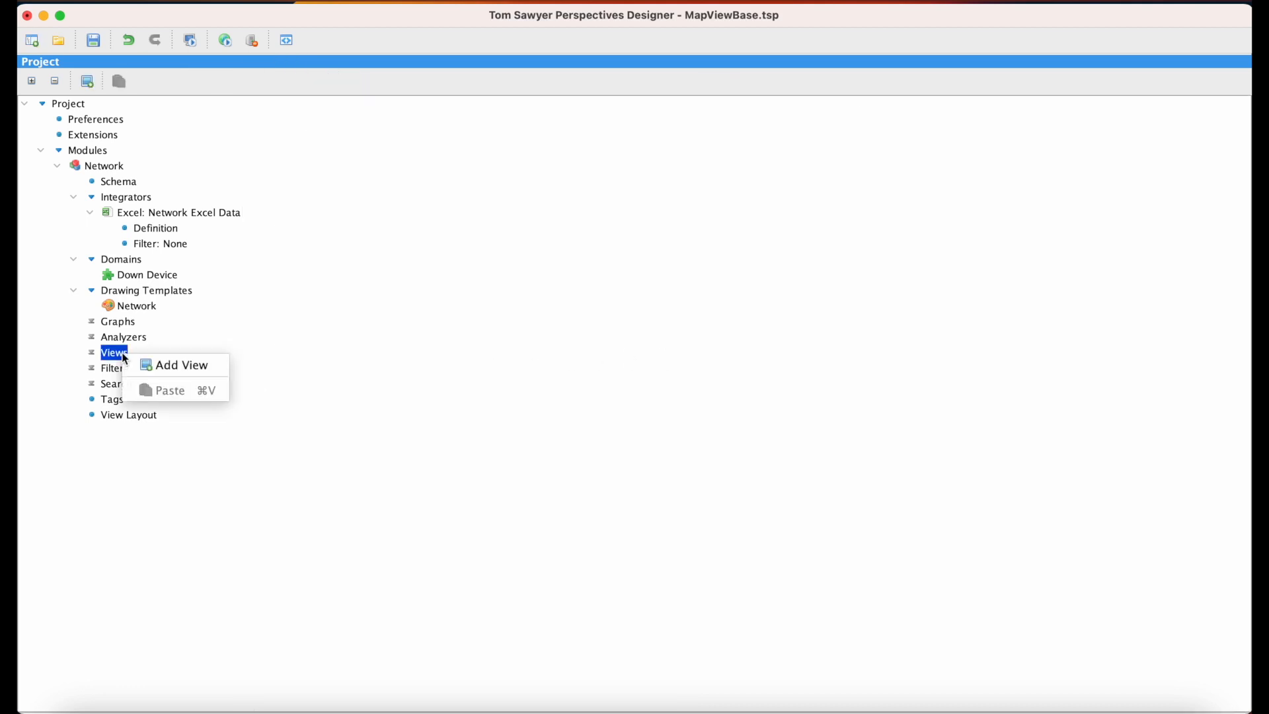
click(212, 366)
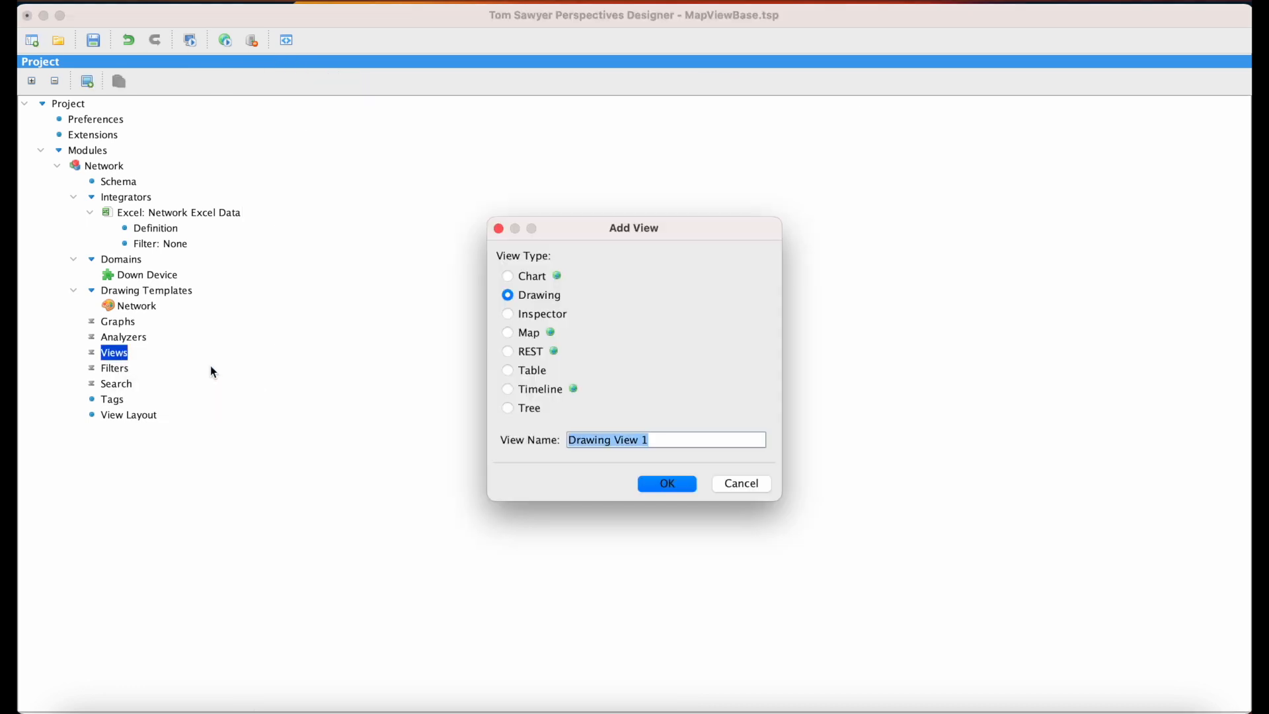
click(516, 335)
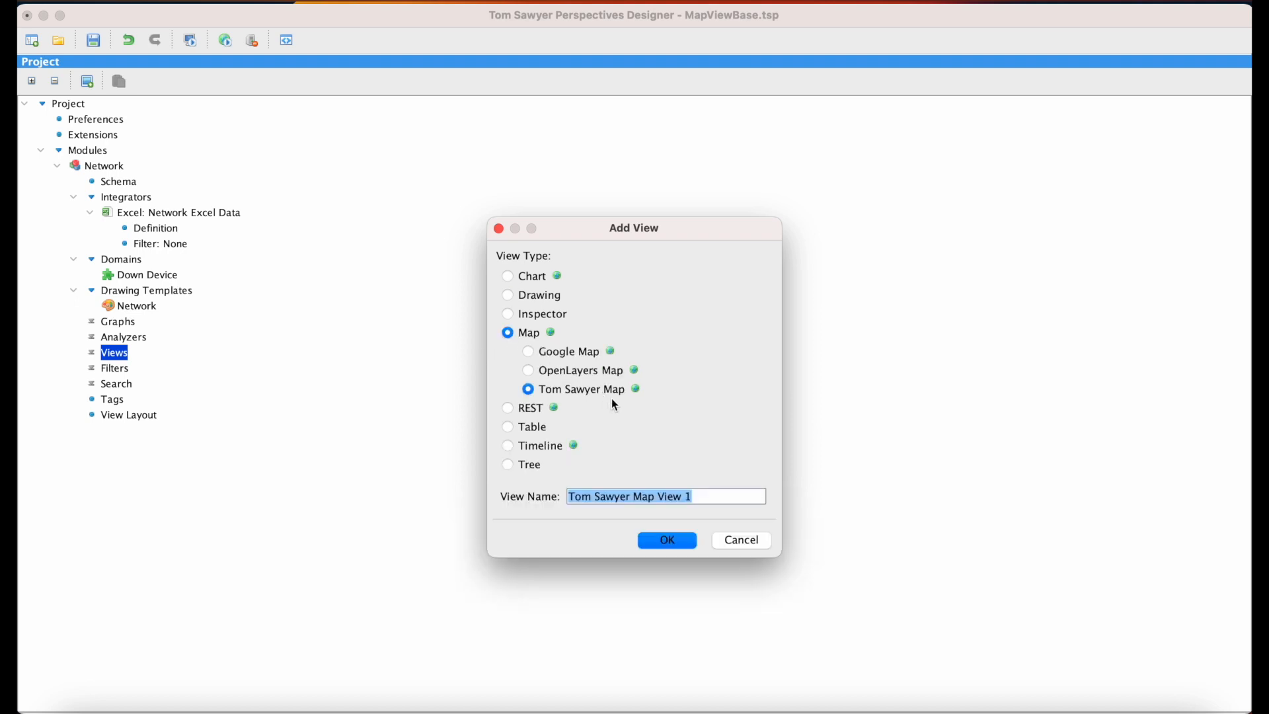
click(683, 541)
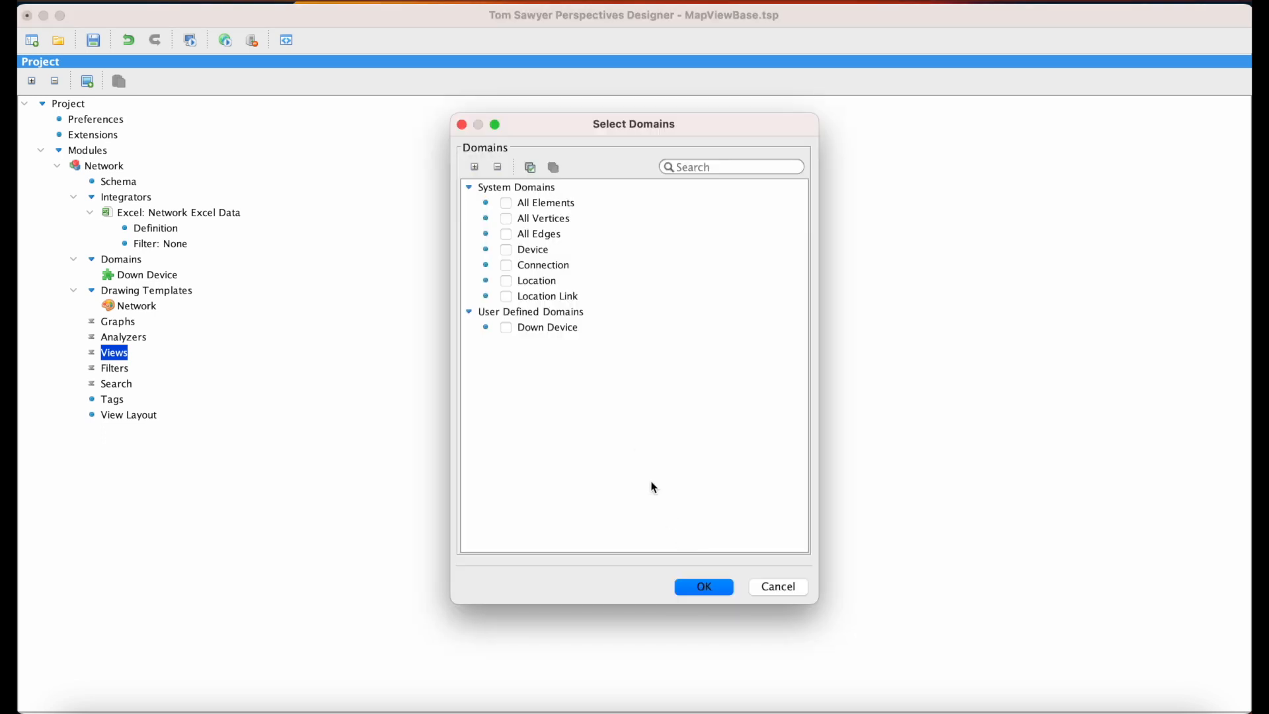
Step: Include the Device, Connection, Location, Location Link and Down Device domains in the new map view
click(507, 251)
click(508, 265)
click(509, 283)
click(506, 295)
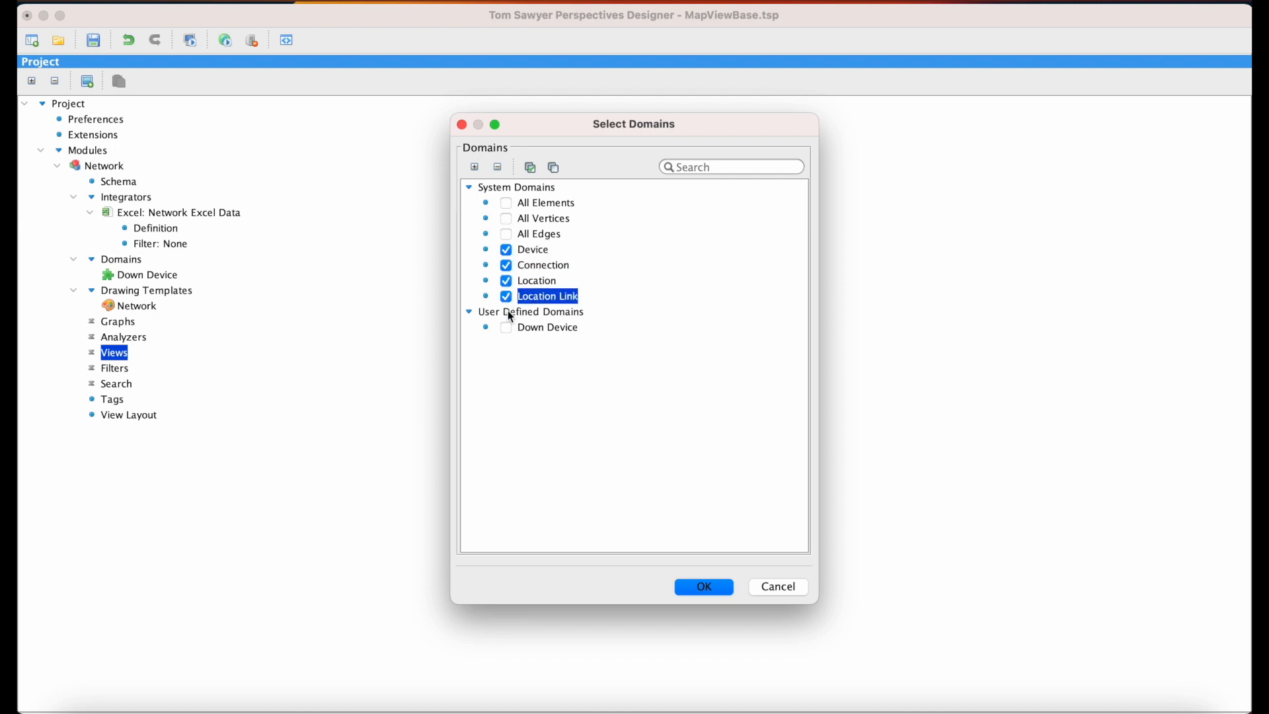
click(506, 329)
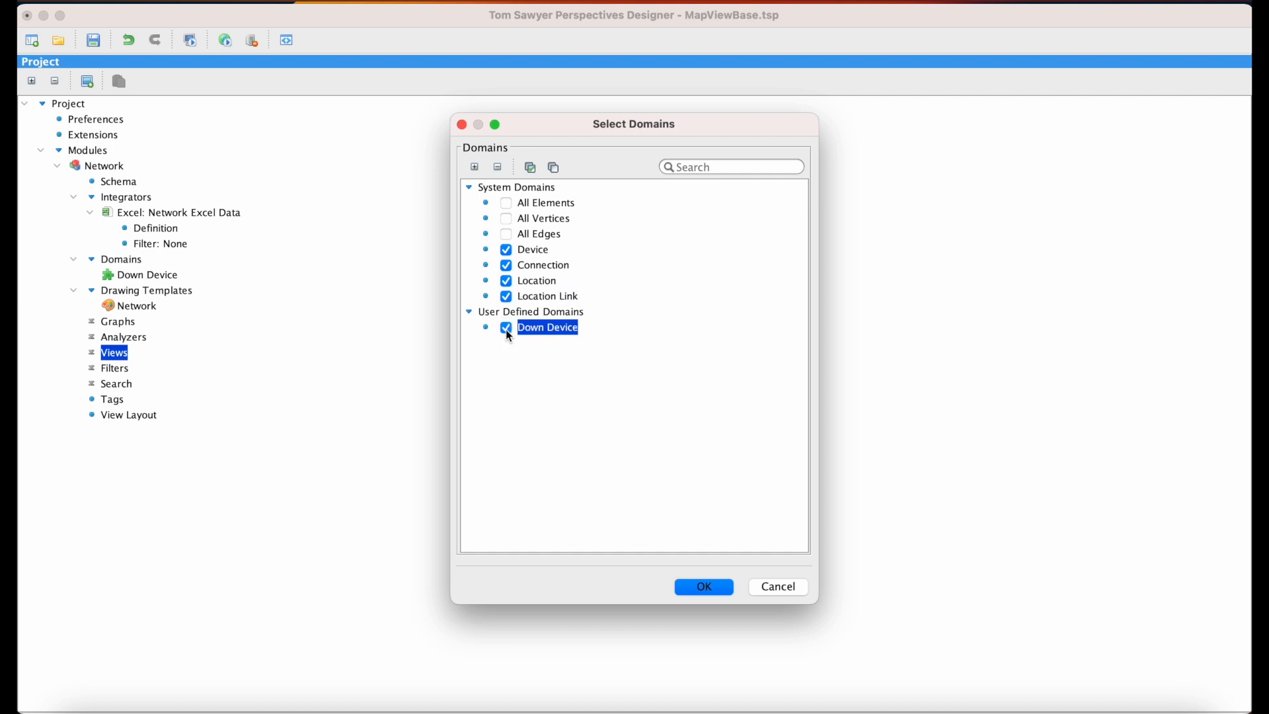
click(721, 583)
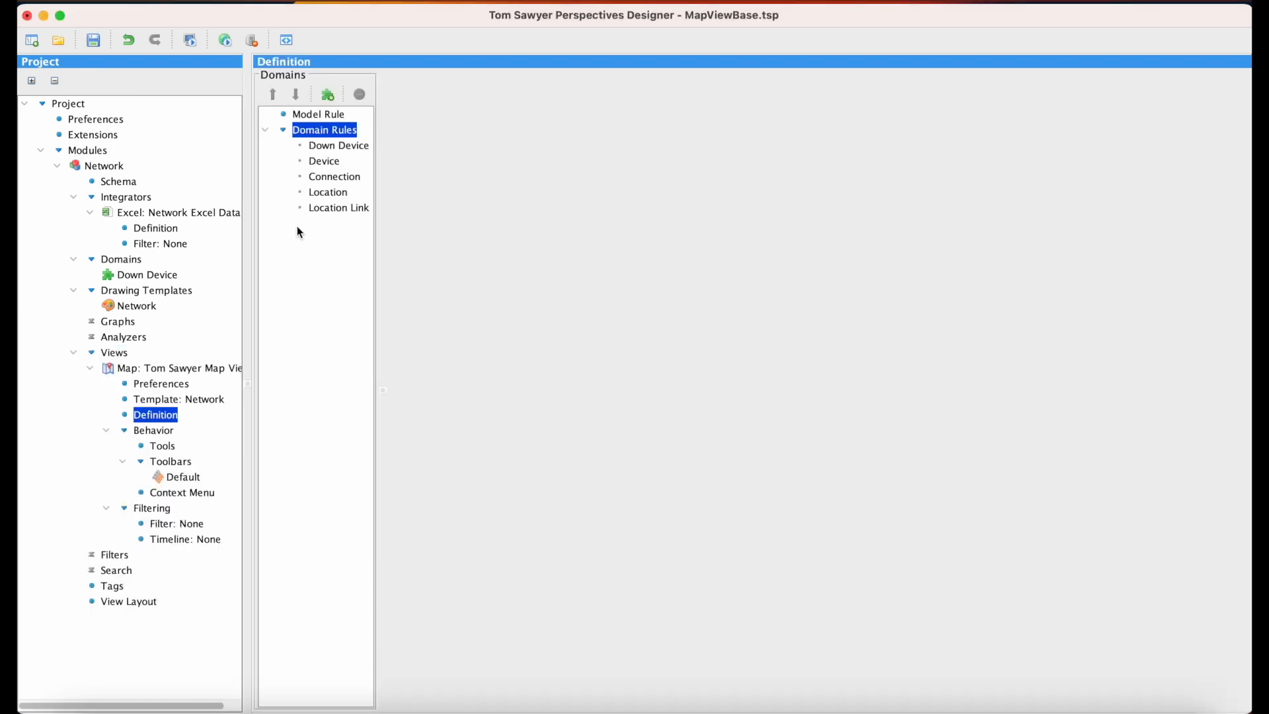
Step: In the map view's model rule, add an Apply Drawing Template action that applies Map Template to $rootDrawing()
click(333, 116)
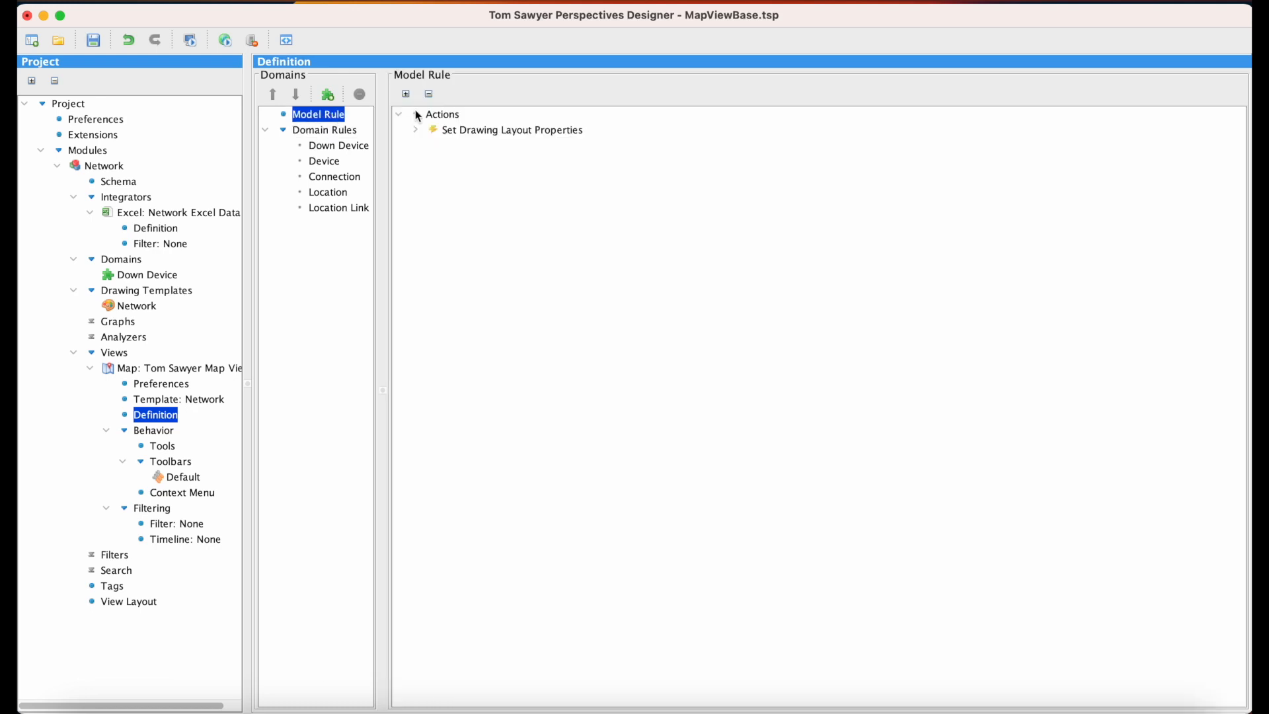
right_click(460, 119)
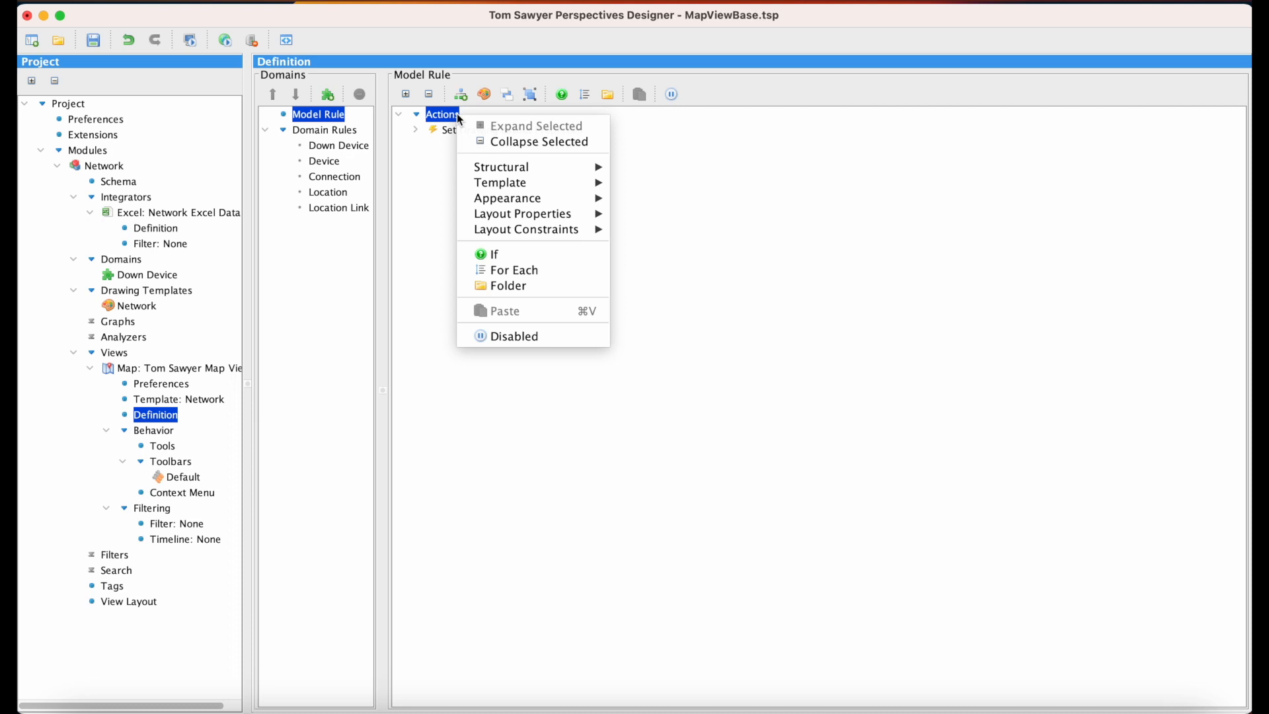
mouse_move(588, 183)
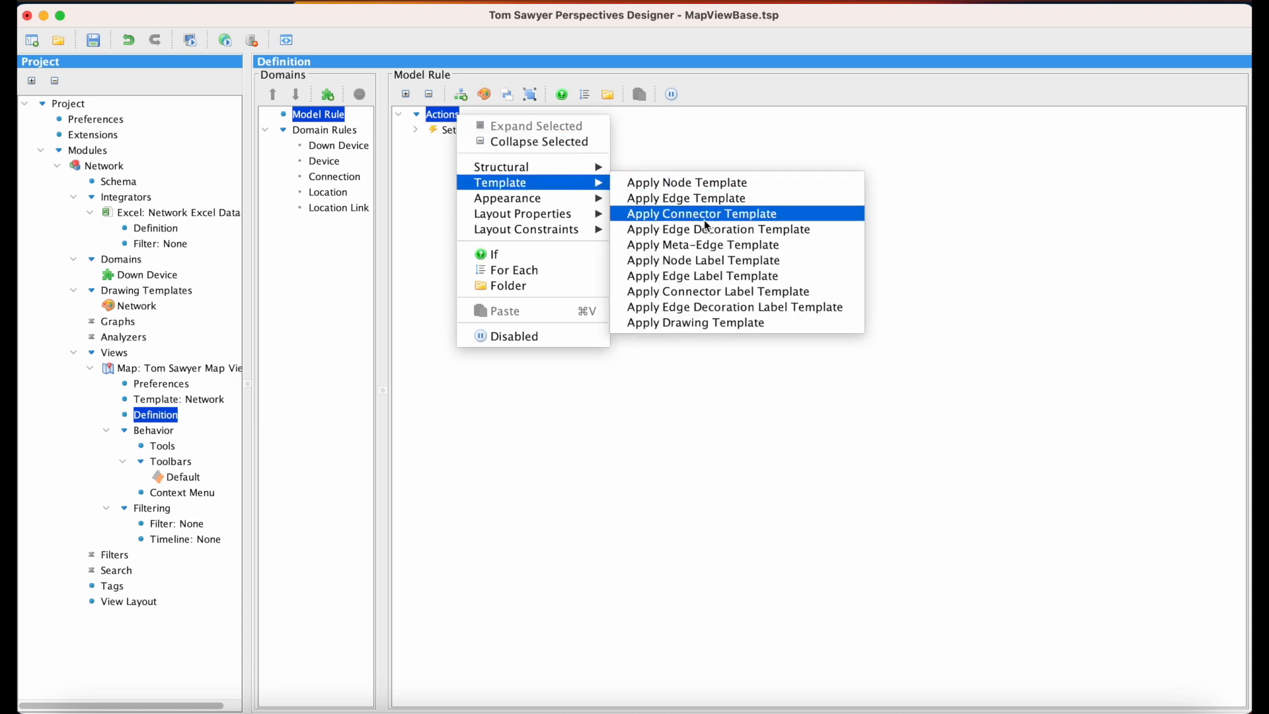
click(780, 323)
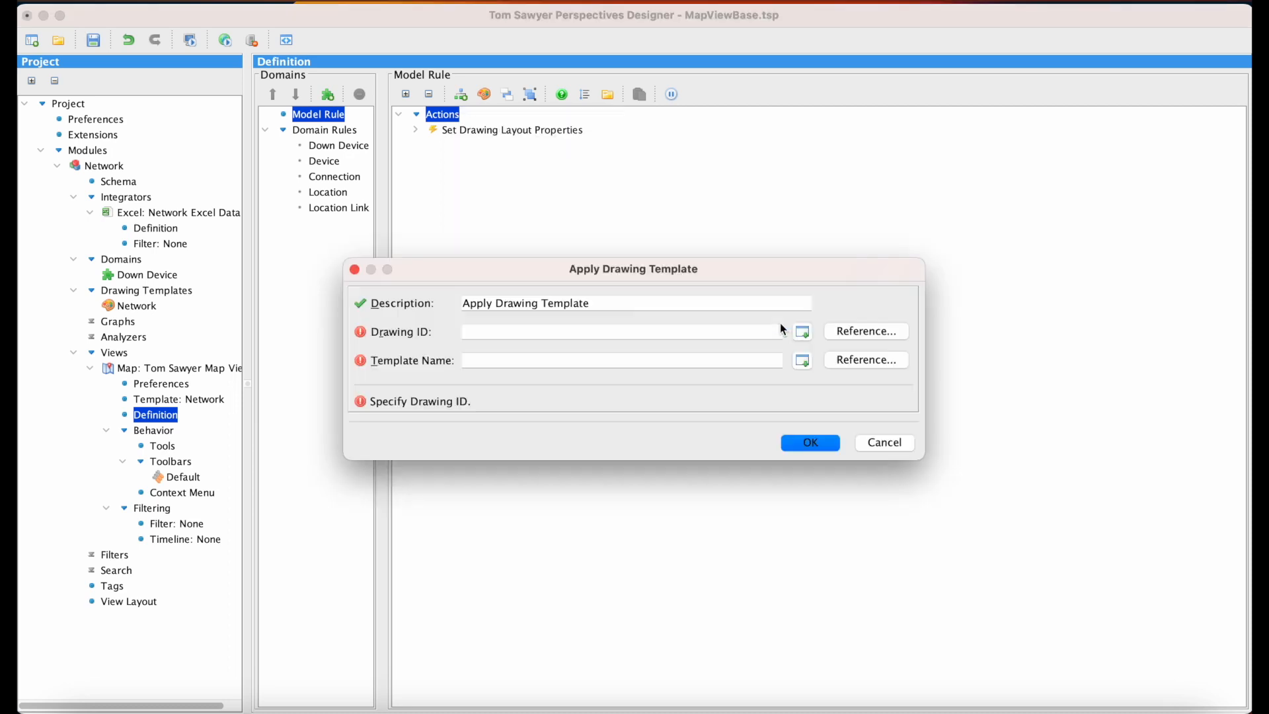
click(859, 332)
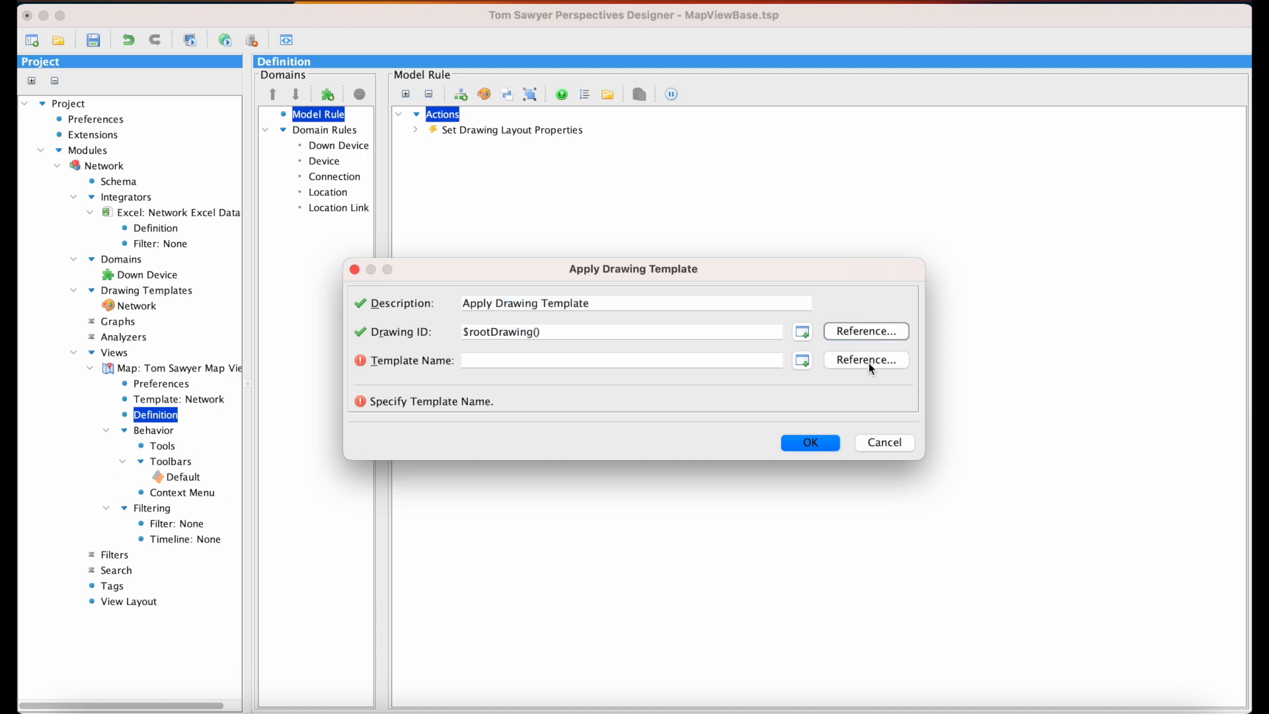
click(867, 362)
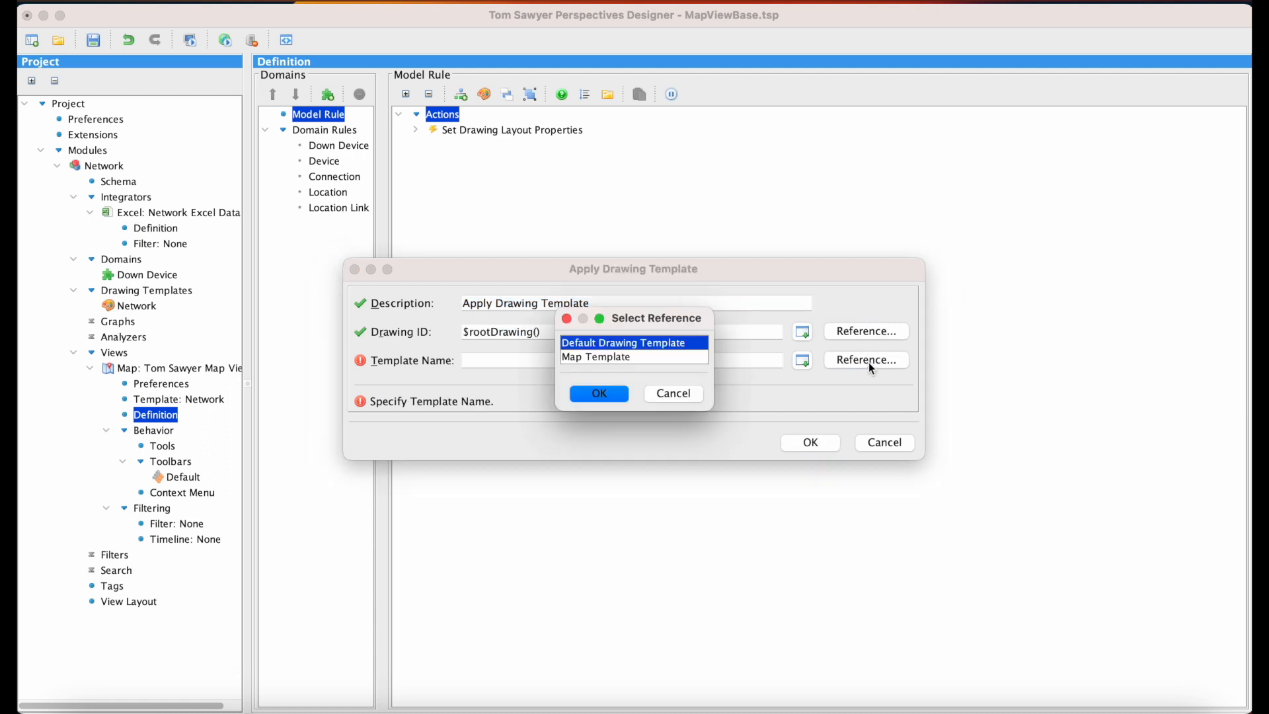
click(682, 357)
click(618, 394)
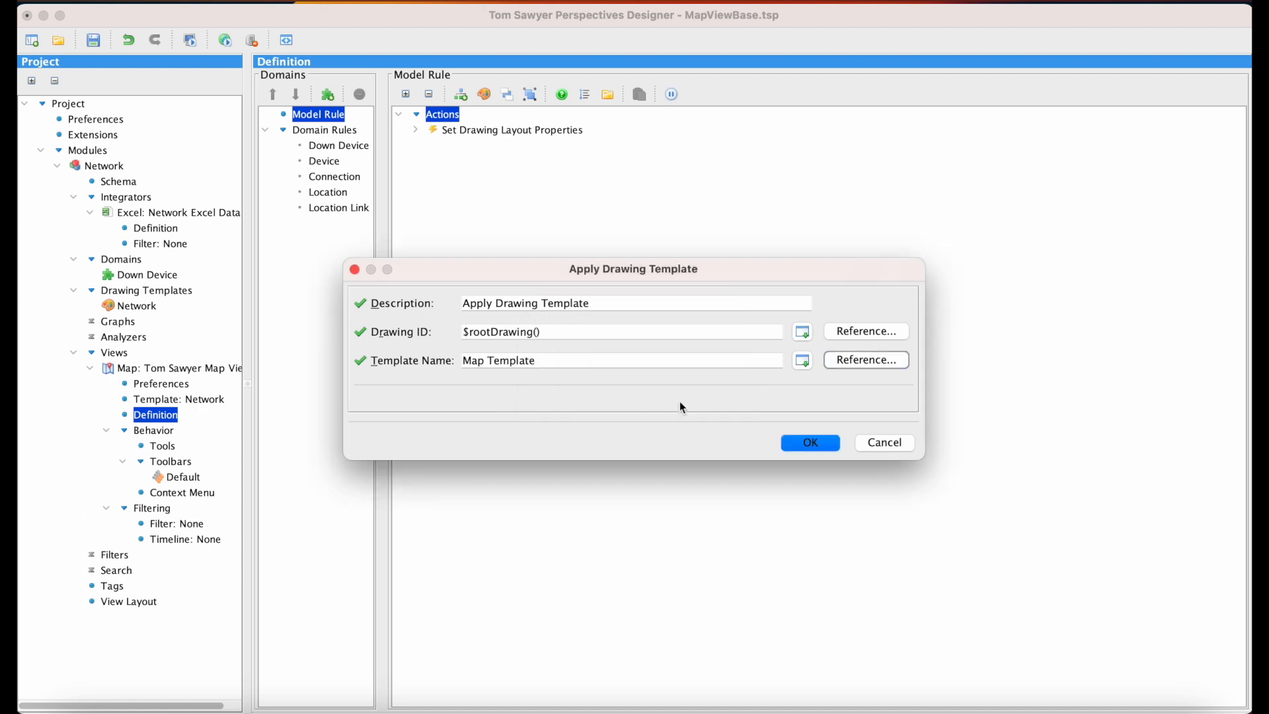
click(824, 447)
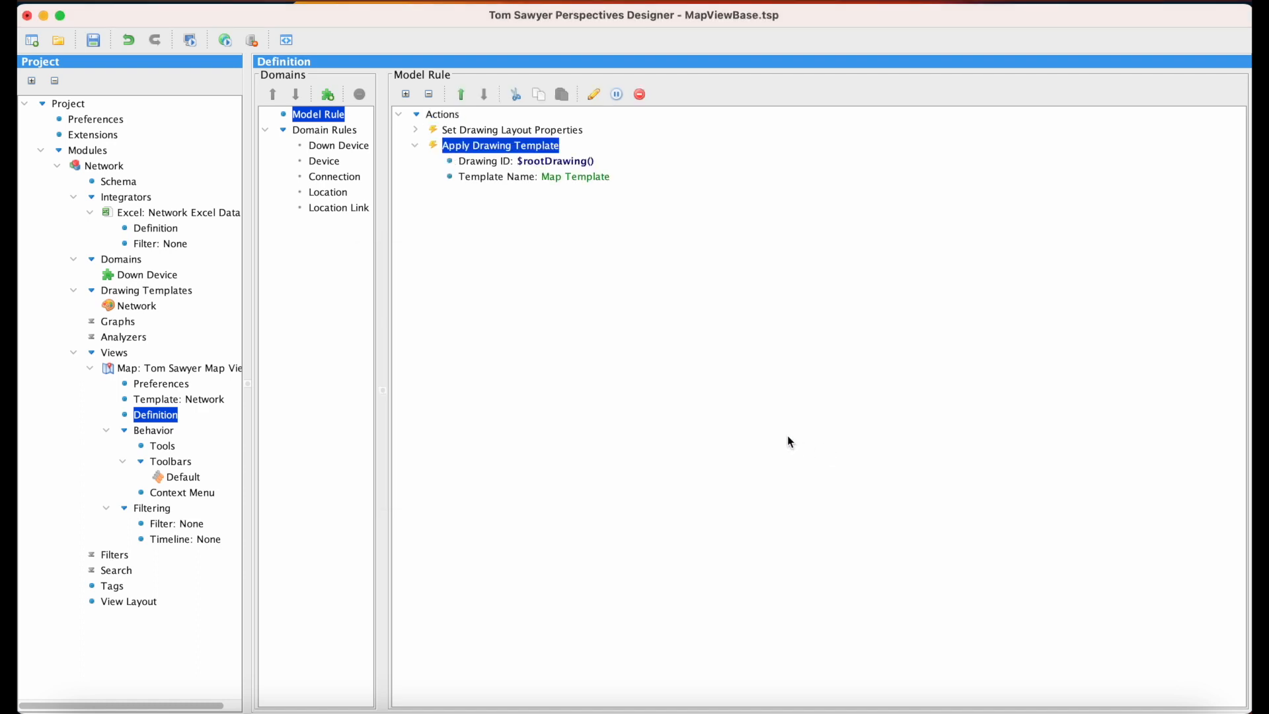
Step: Add an Apply Meta-Edge Template action to the model rule, using Default Edge Template and no meta-edge type
right_click(450, 117)
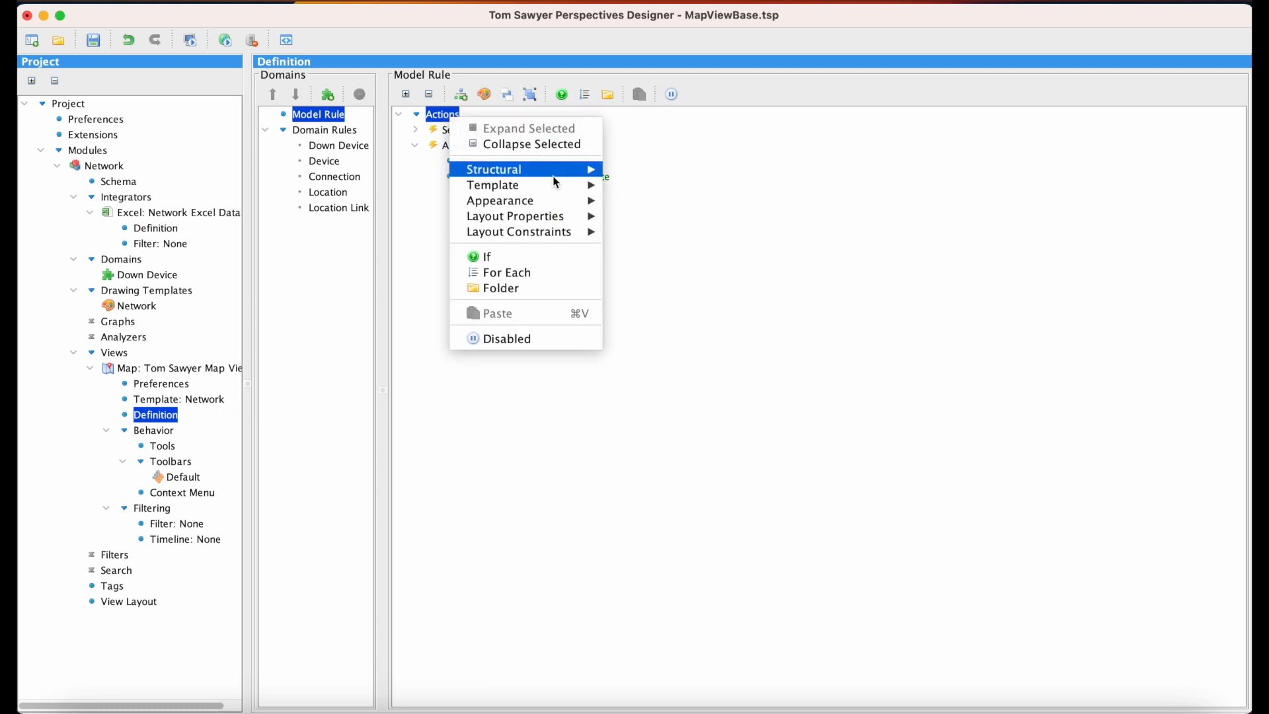
mouse_move(556, 180)
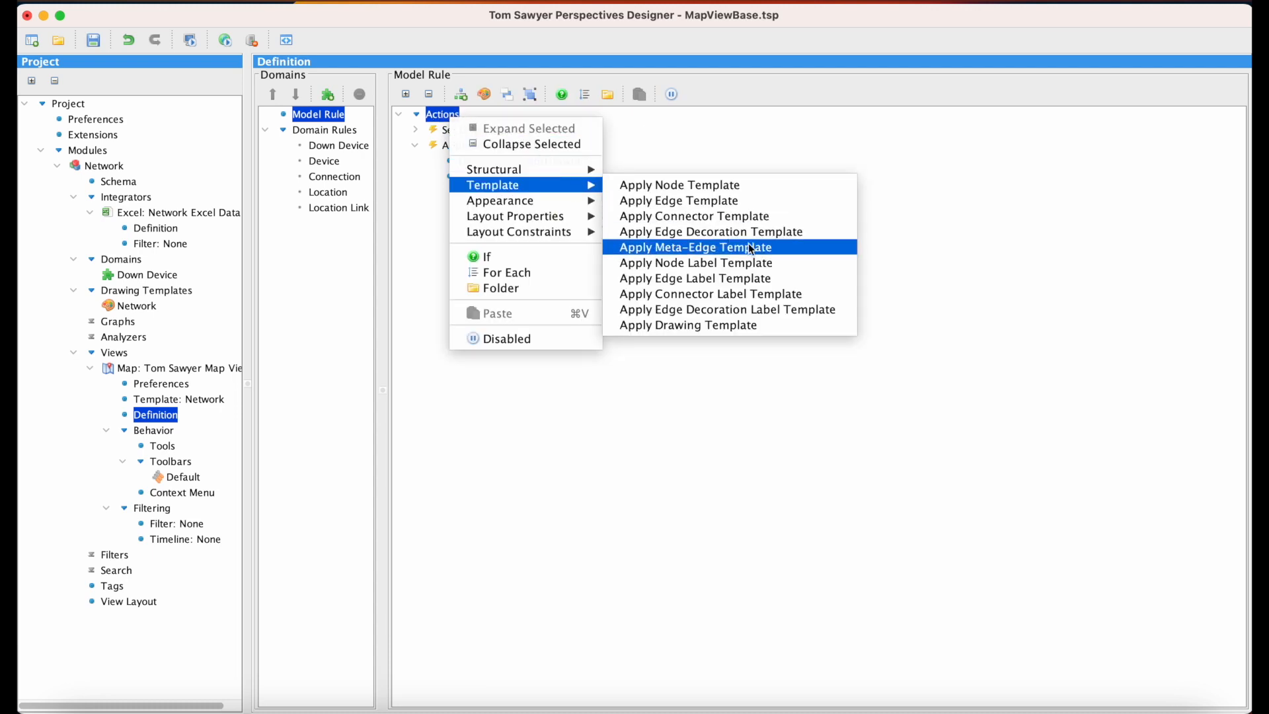
click(784, 245)
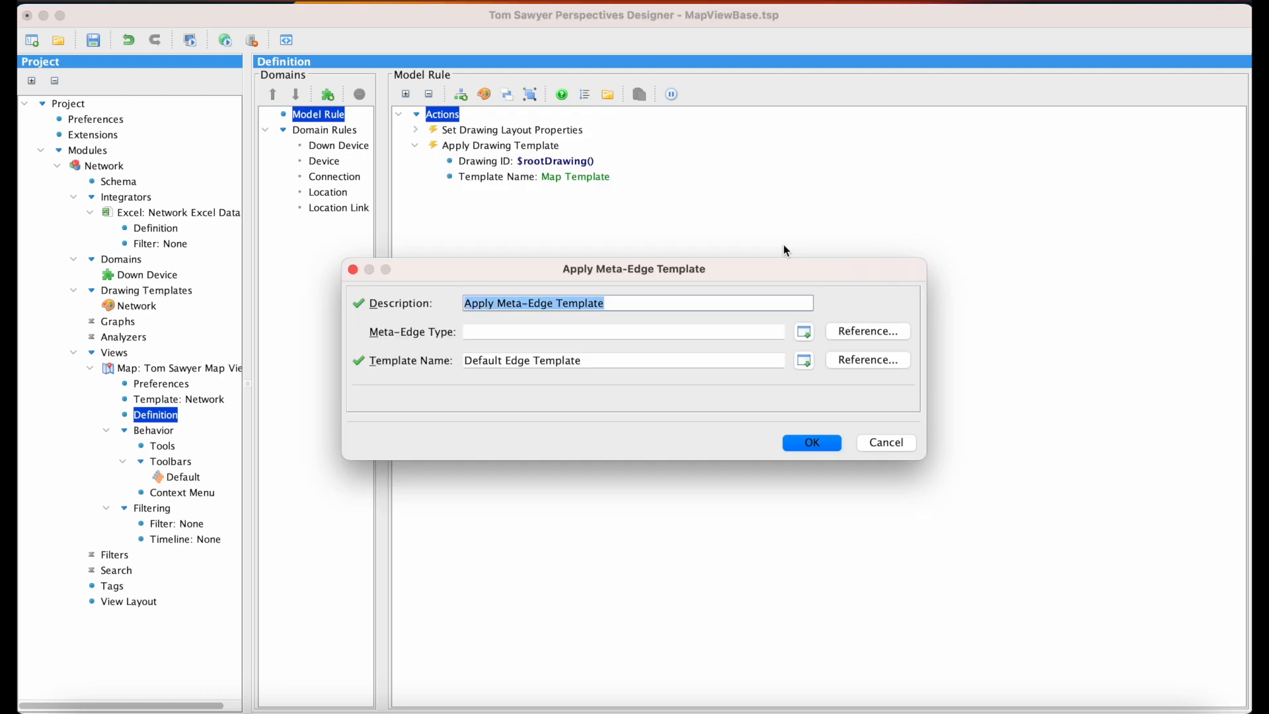
click(825, 443)
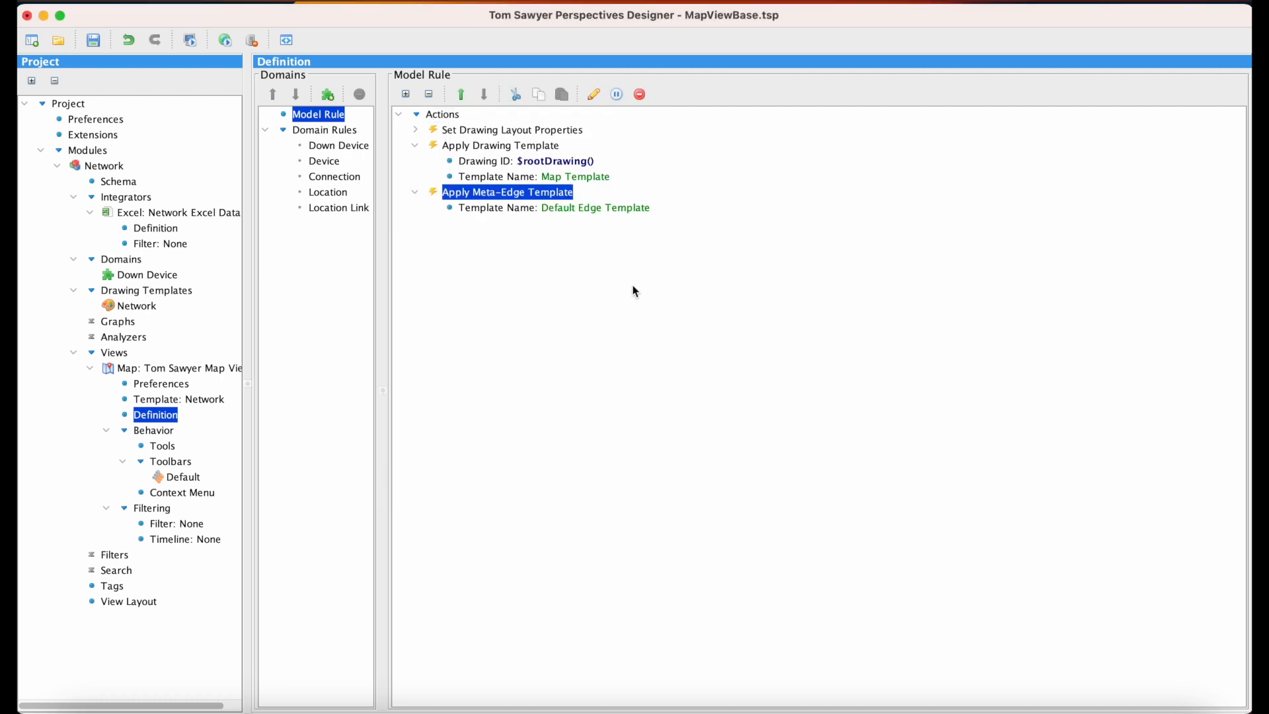
Step: In the Location domain rule, create an Add Node action described as Add Location Node with node ID node.Location.$id()
click(338, 193)
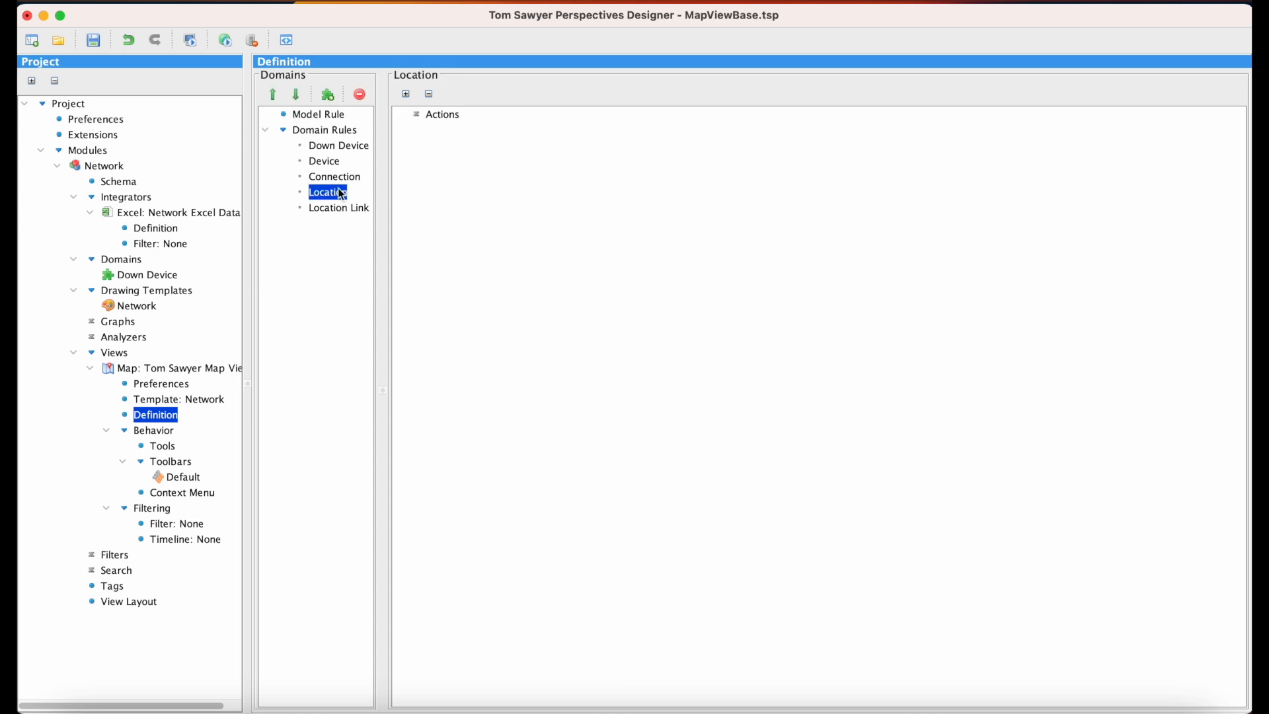
right_click(453, 119)
mouse_move(565, 169)
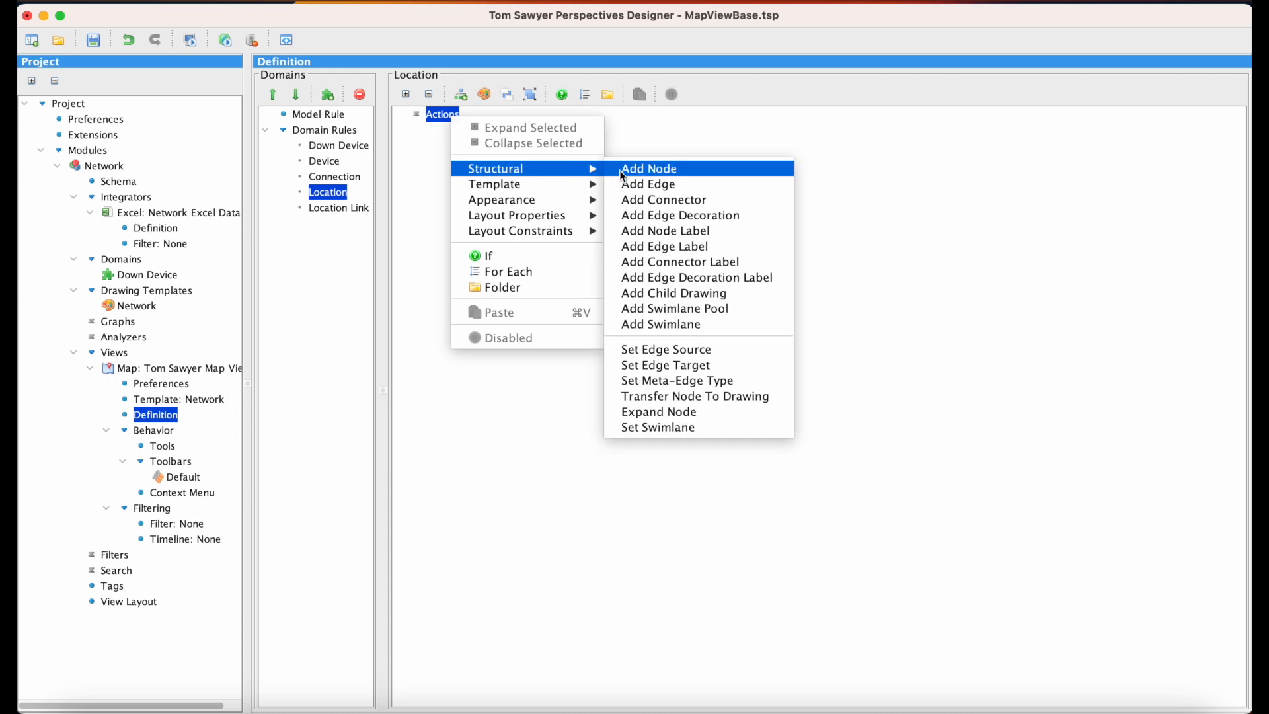
click(688, 167)
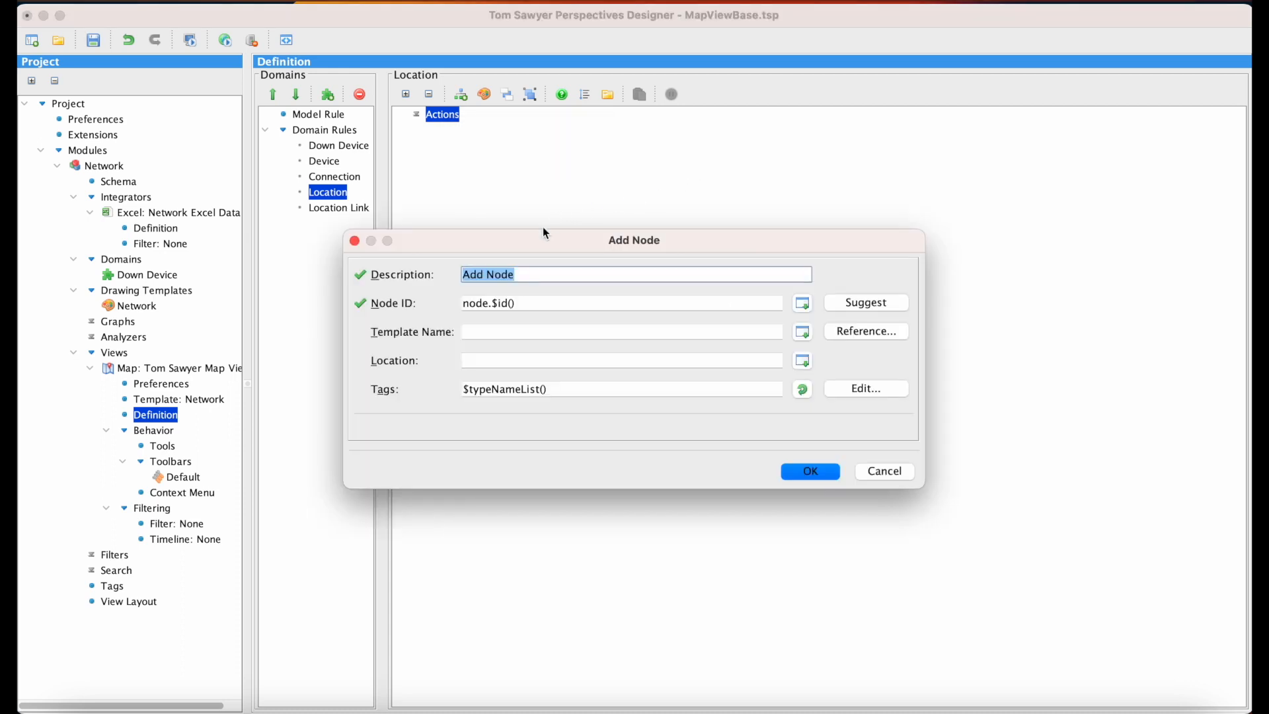
key(Right)
click(487, 276)
text(Location)
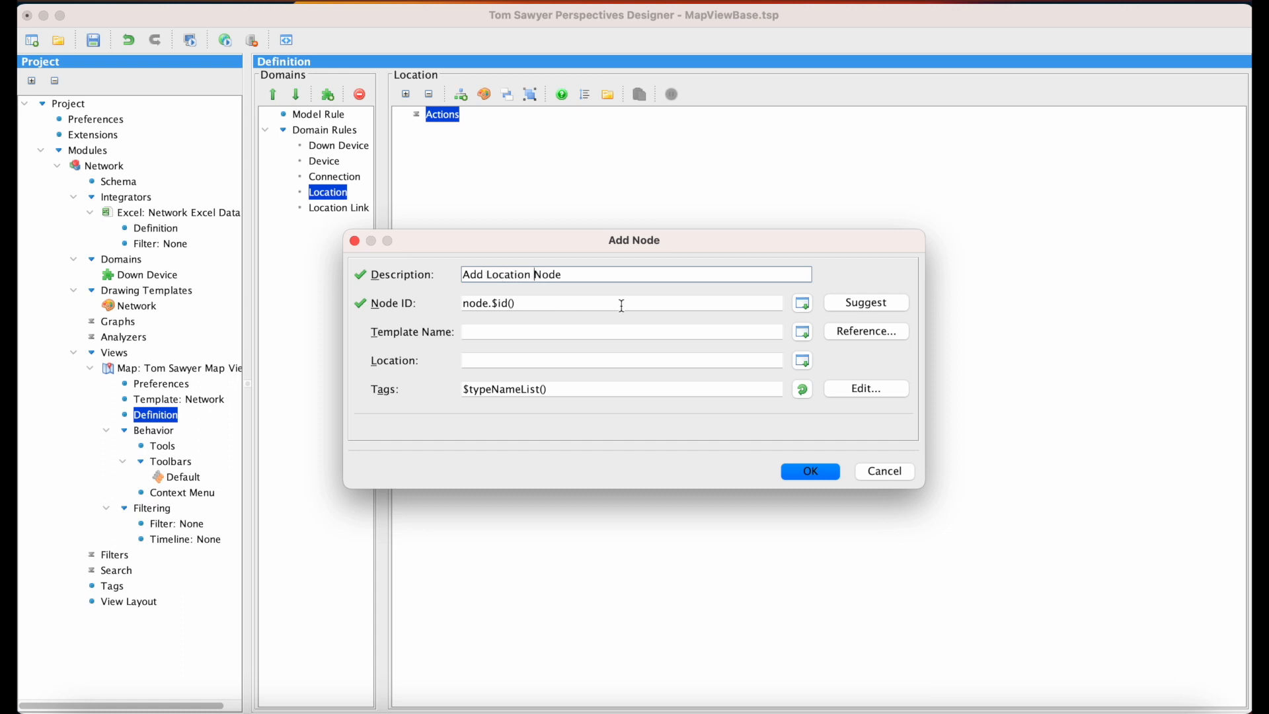
click(838, 302)
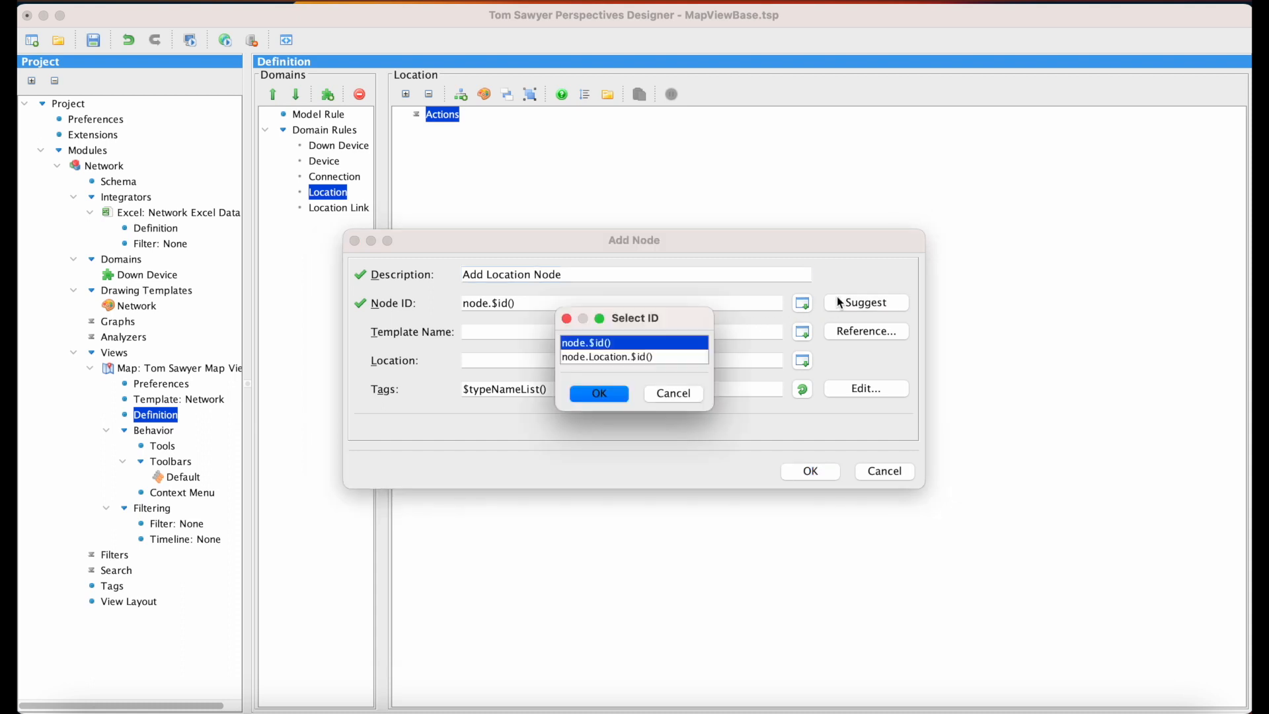
click(632, 357)
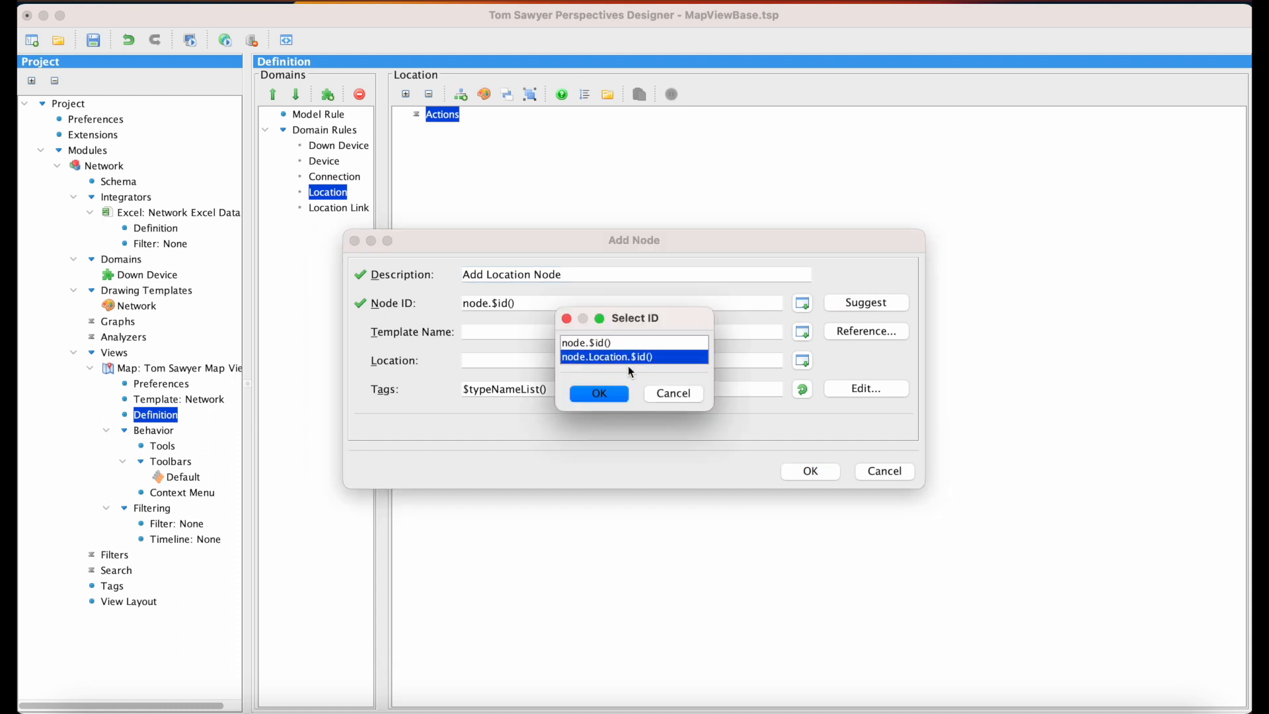
click(612, 398)
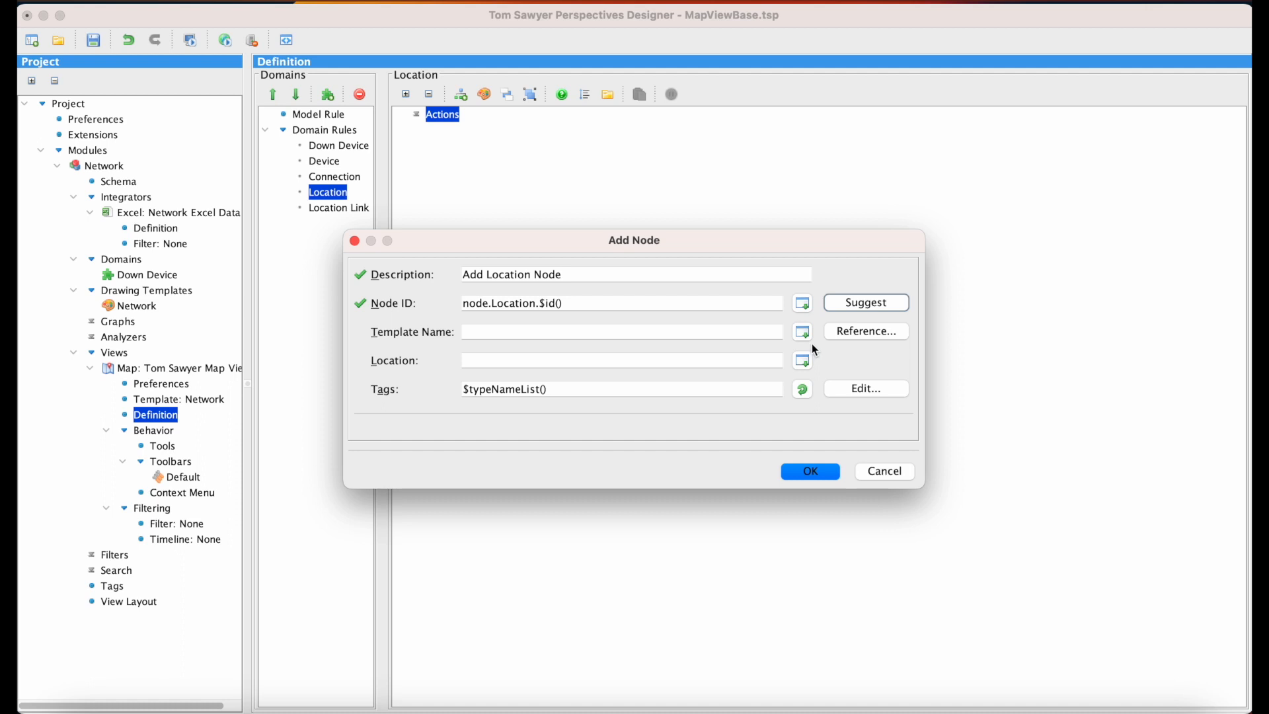
Step: Assign the Location template to the new location node and set its location to the <Coordinates> attribute
click(846, 337)
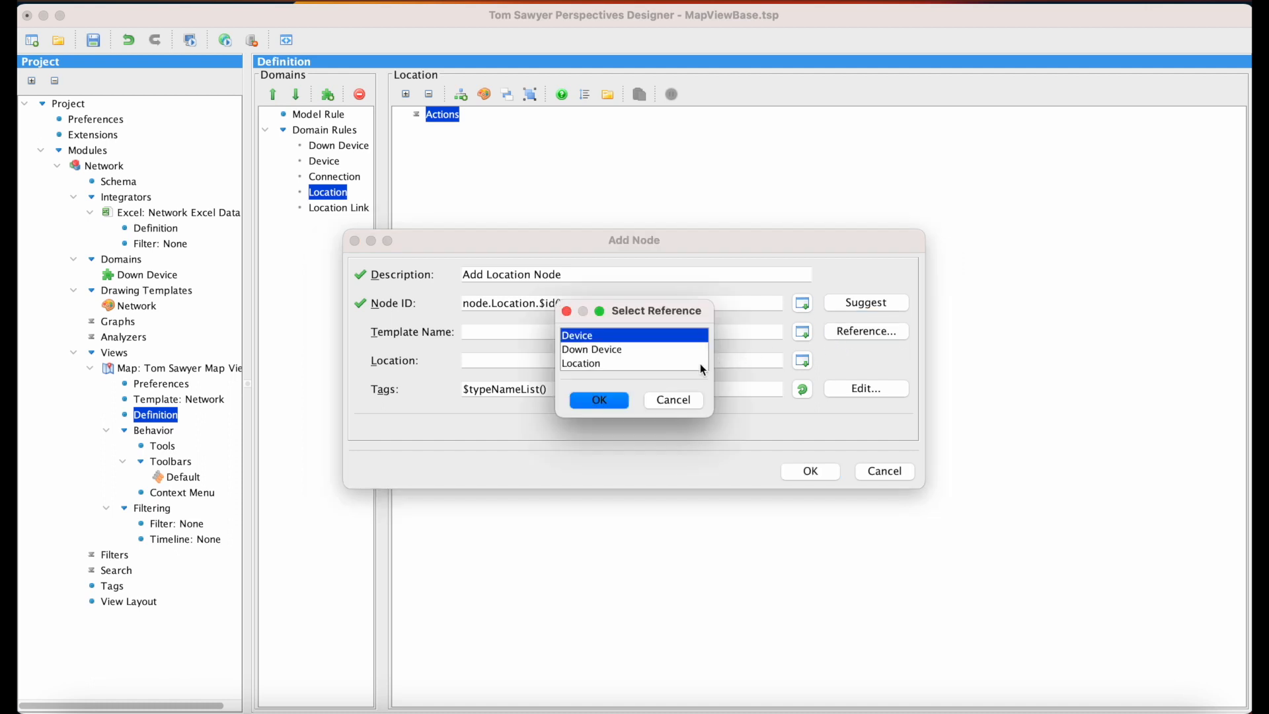
click(674, 364)
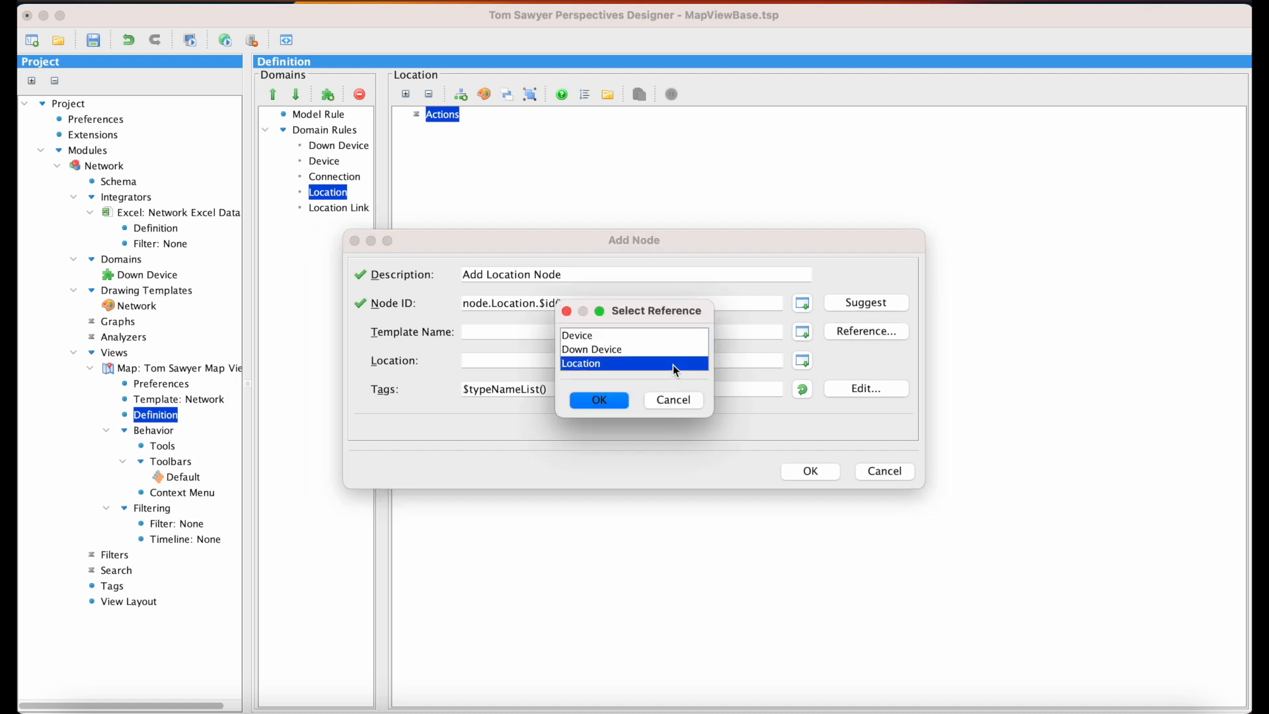
click(615, 401)
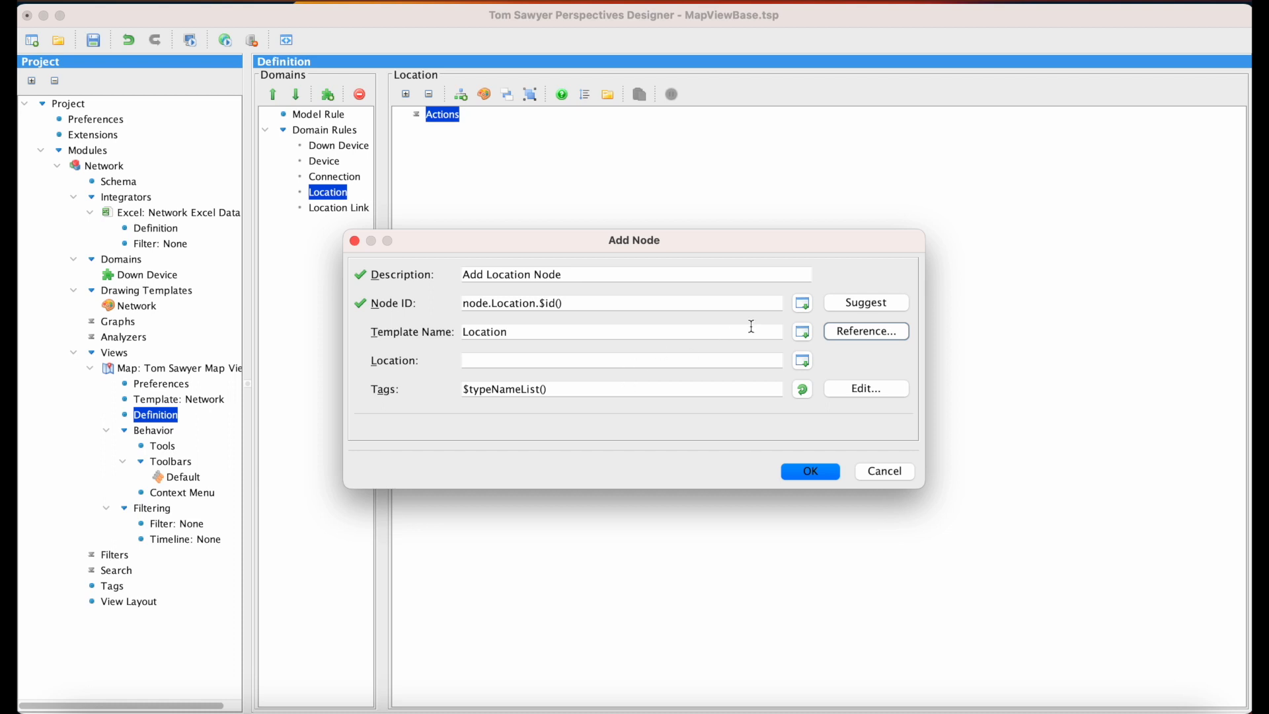
click(802, 361)
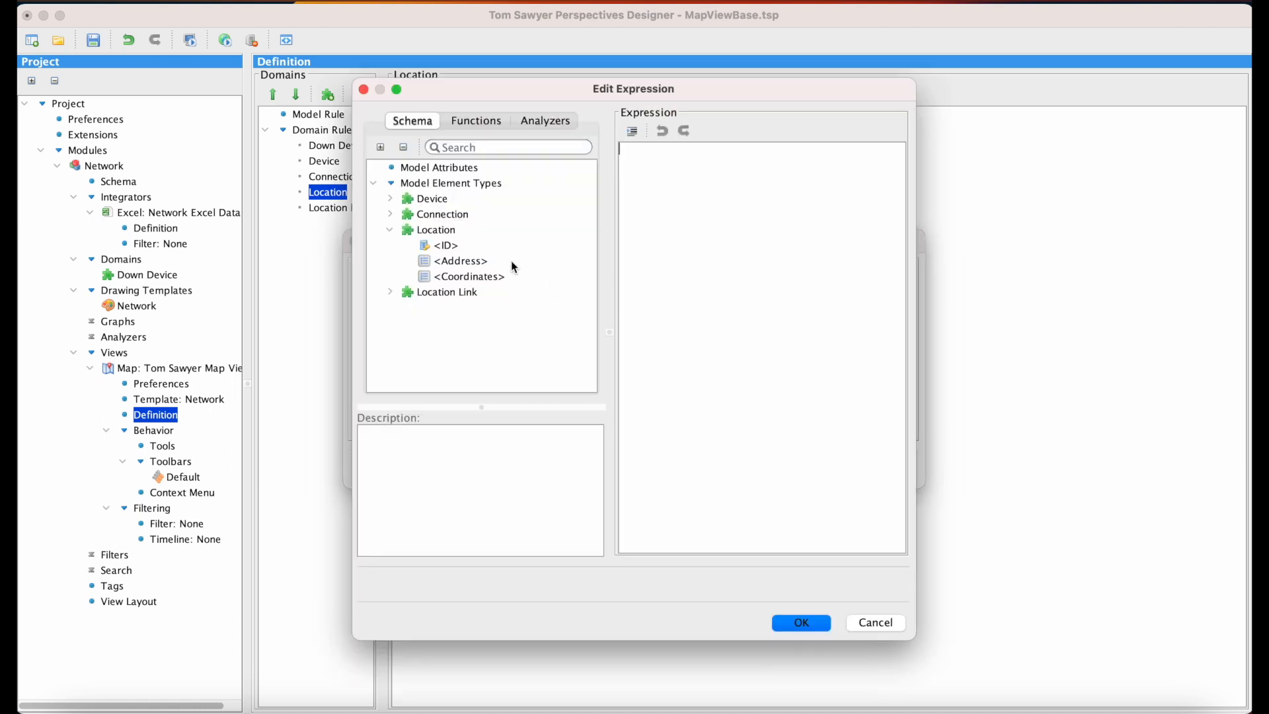
double_click(500, 277)
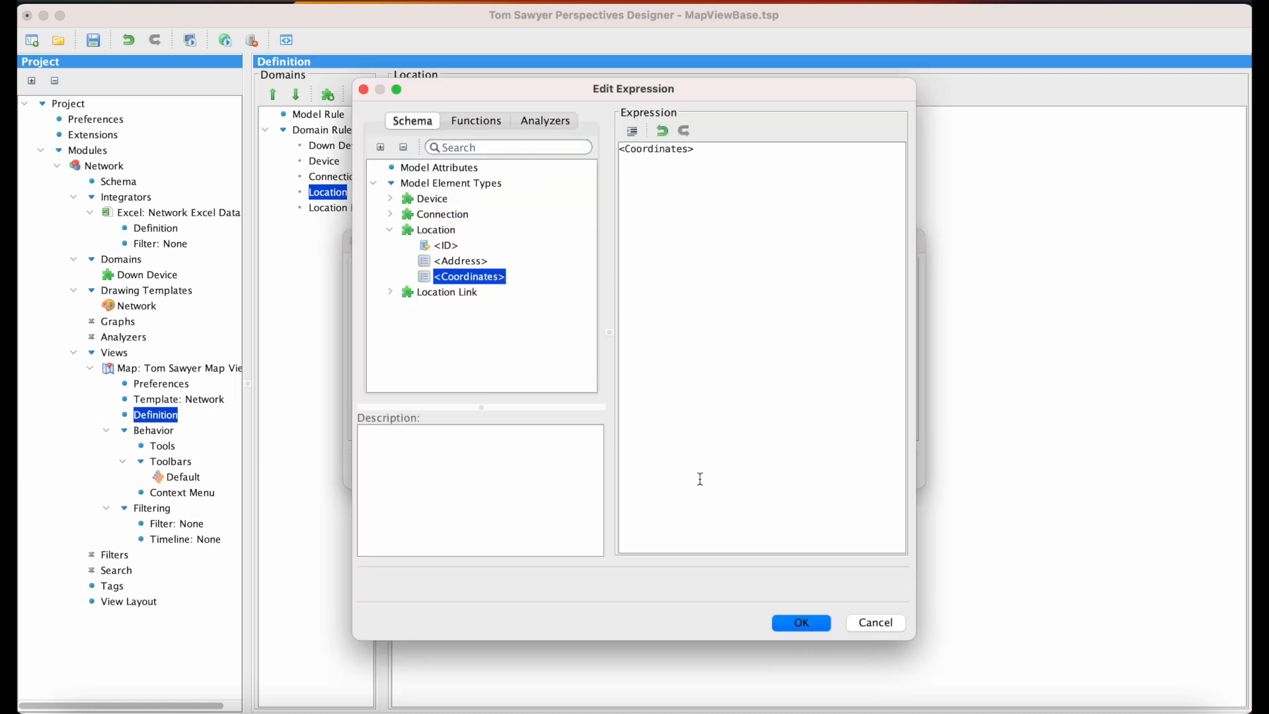
click(820, 621)
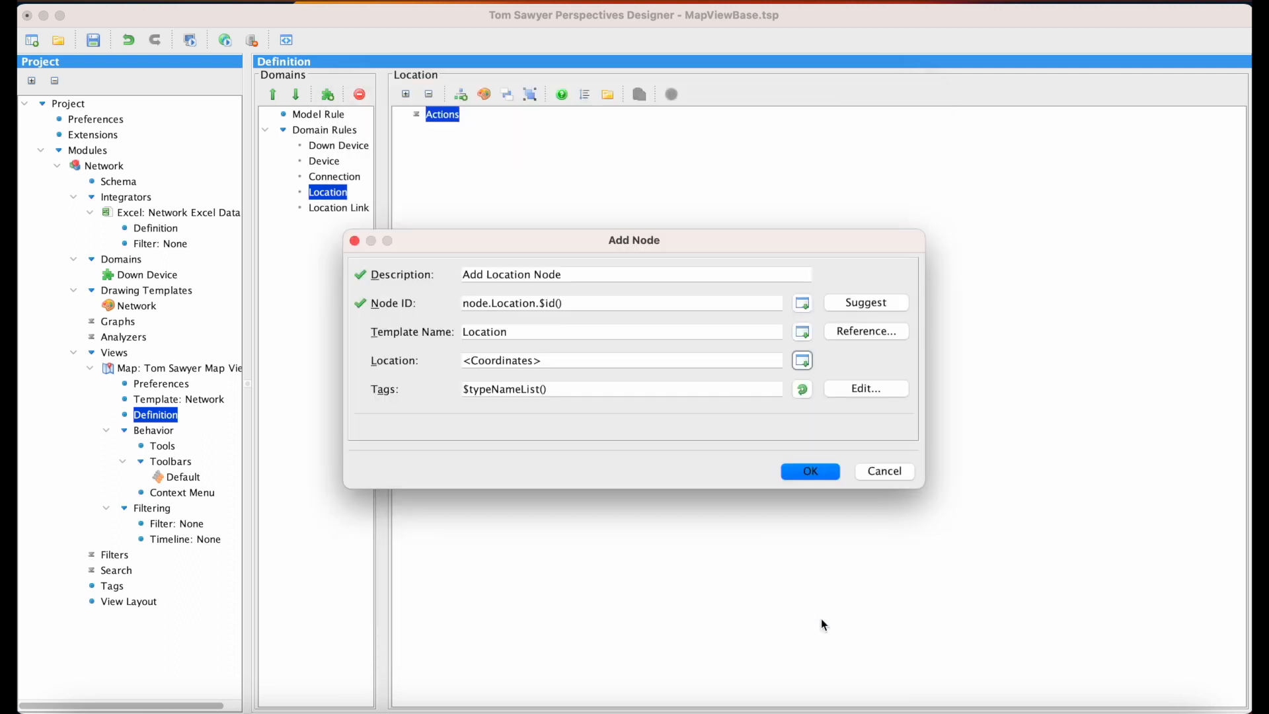
click(813, 471)
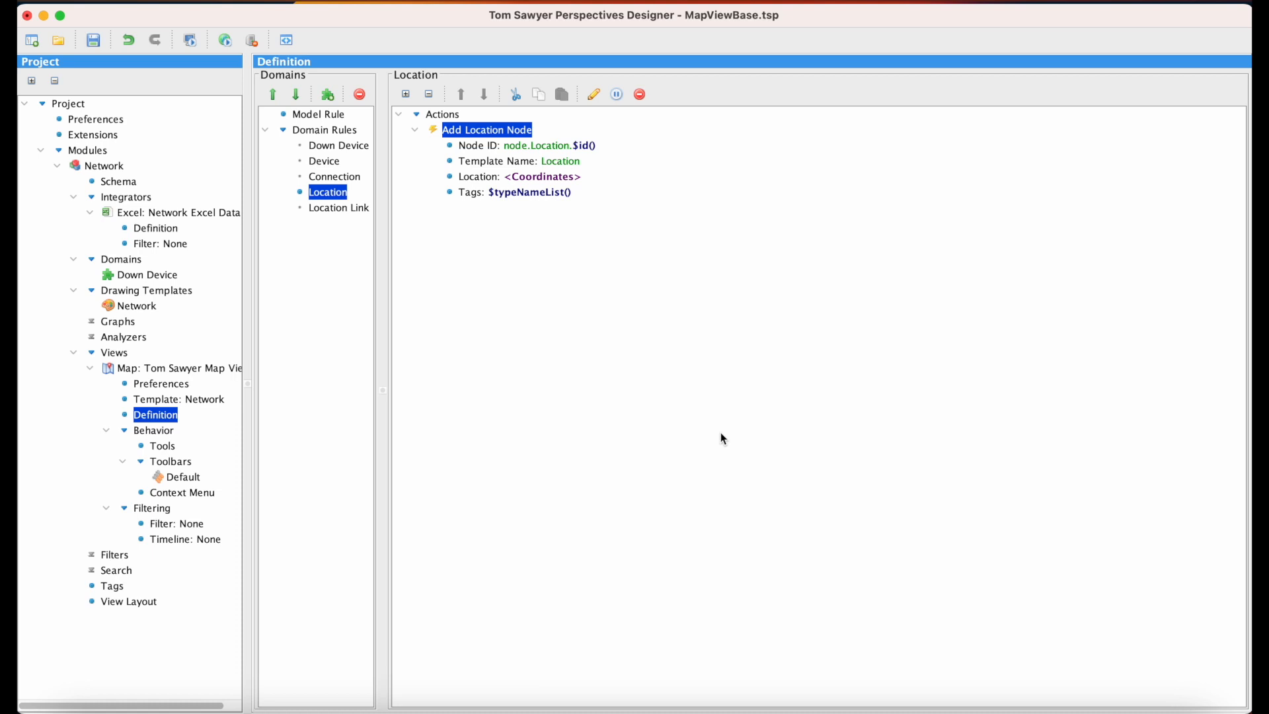
Step: Add an If block to the Location rule's actions with the condition $inVertex(Device) Is Not Null
right_click(451, 117)
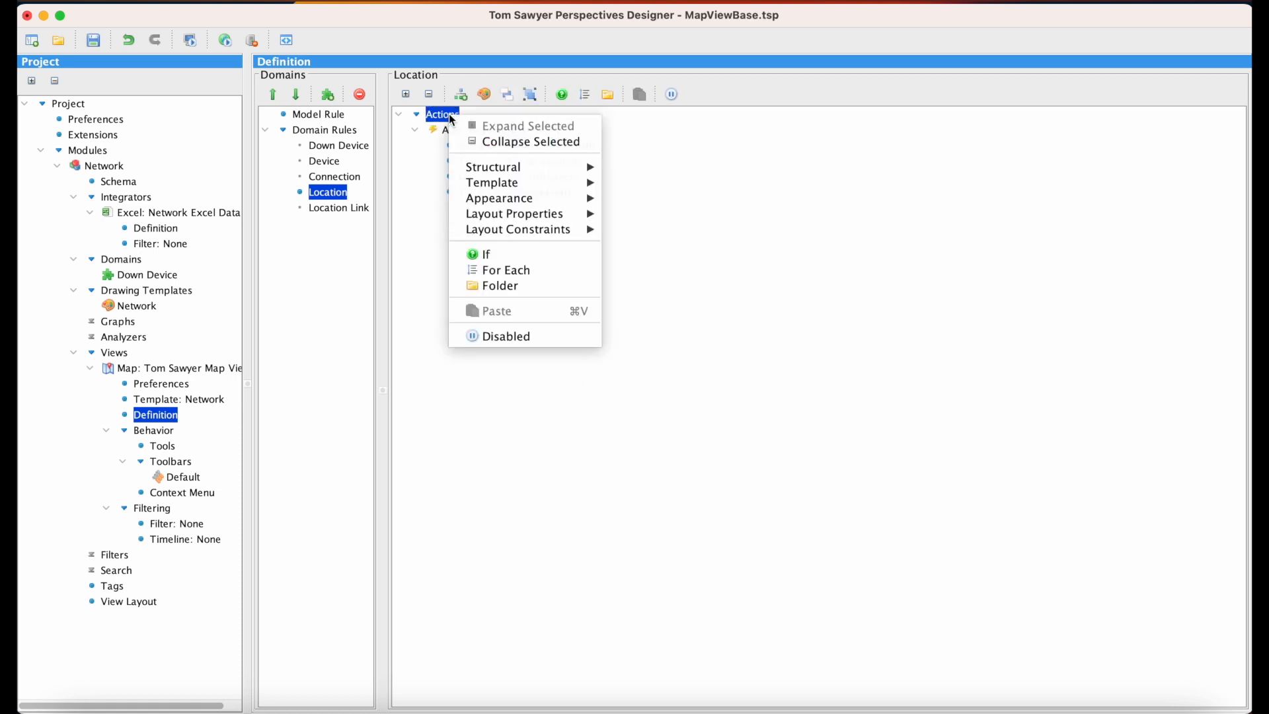
click(549, 261)
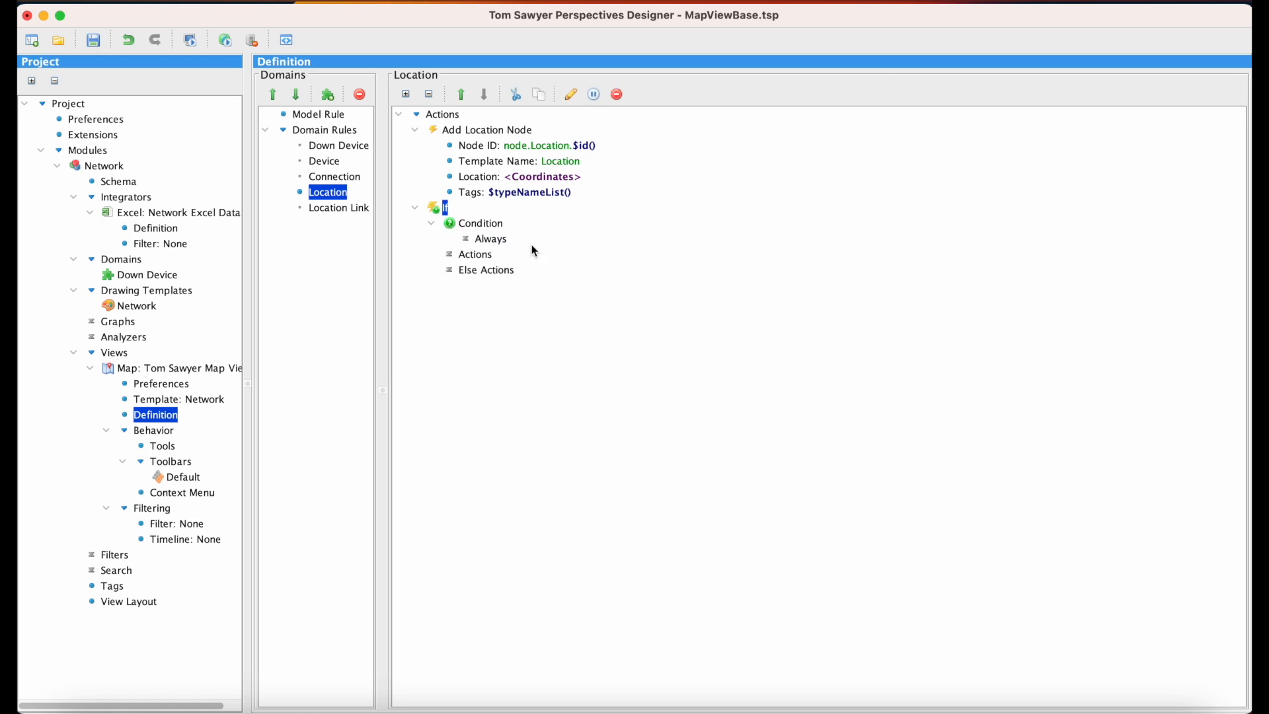
right_click(505, 230)
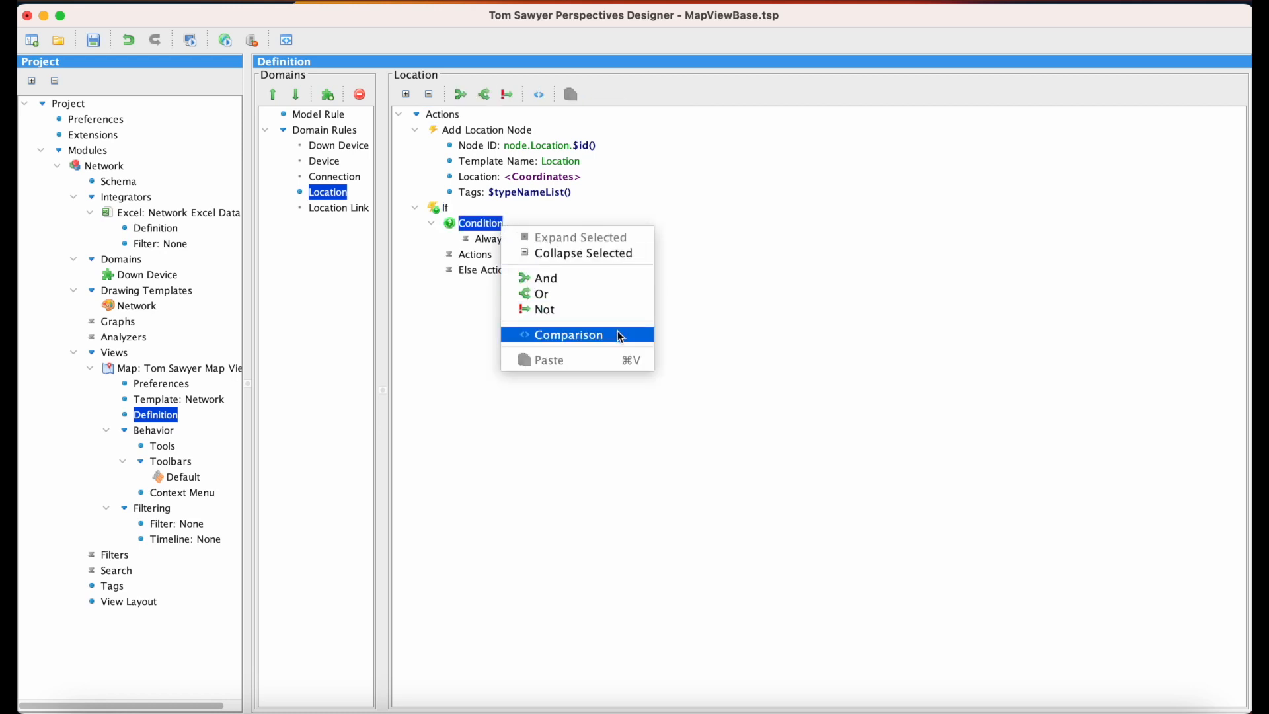
click(621, 337)
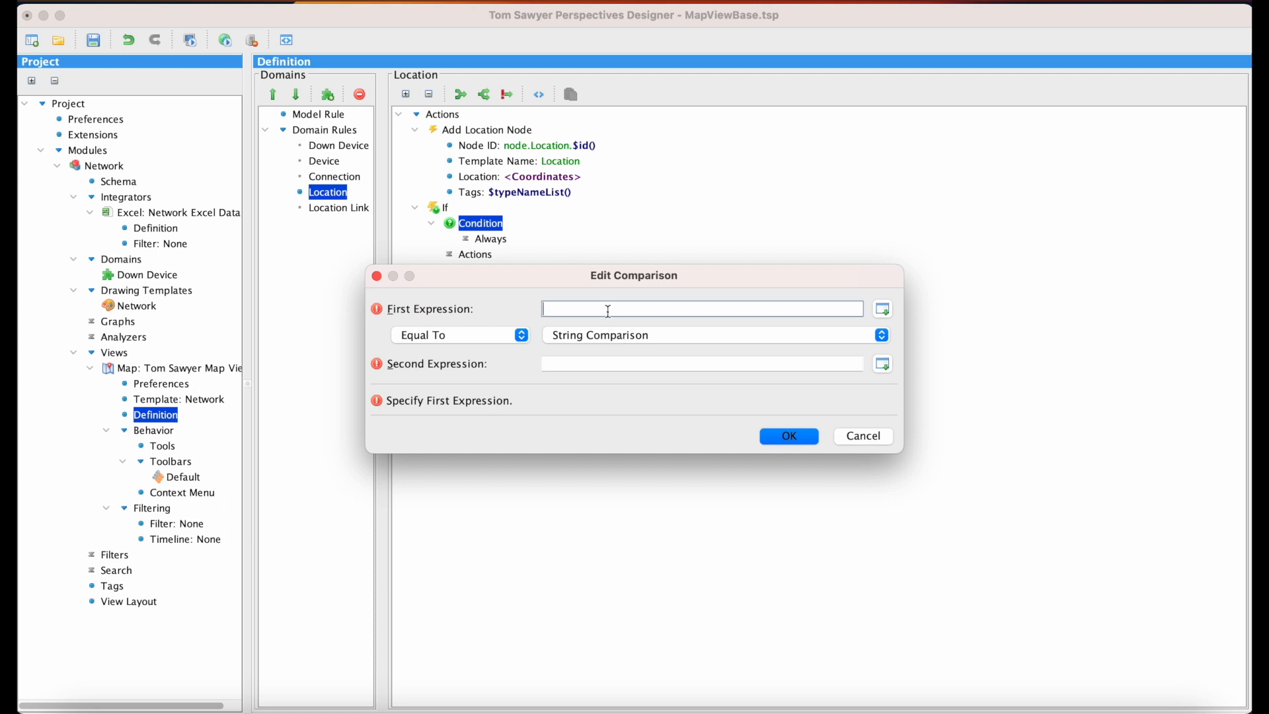
text($inVertex)
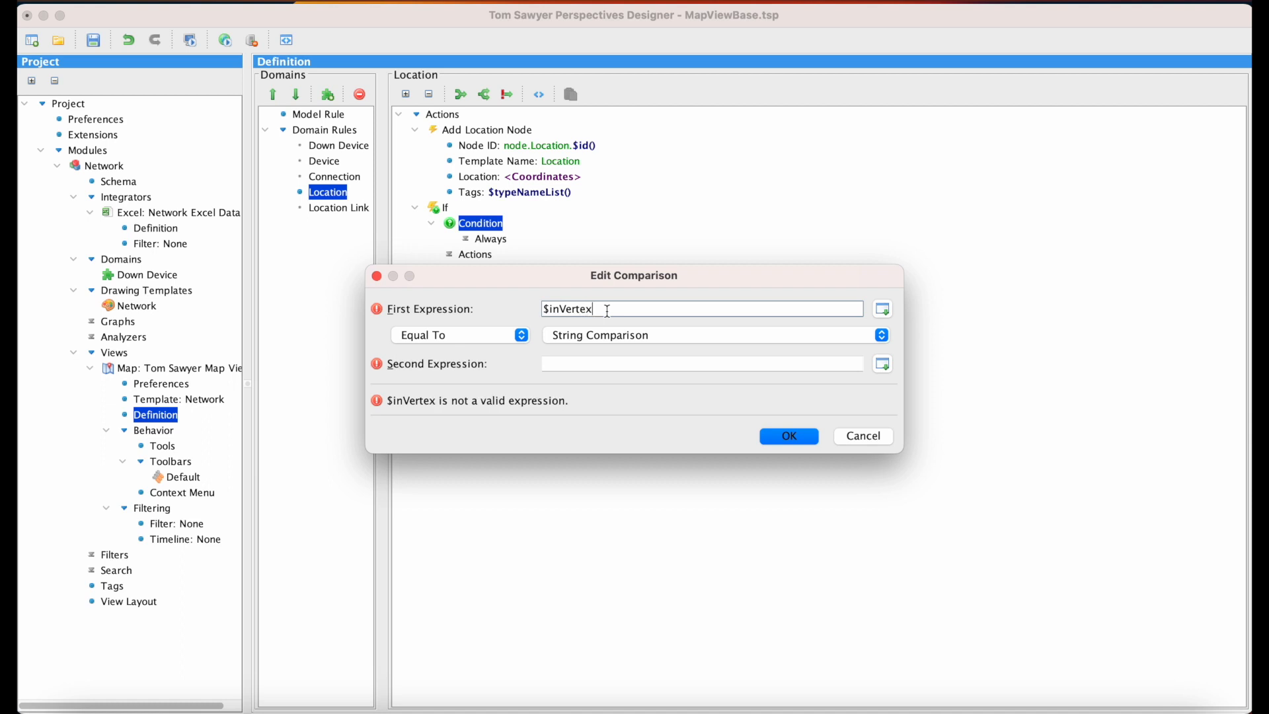
text((Dev)
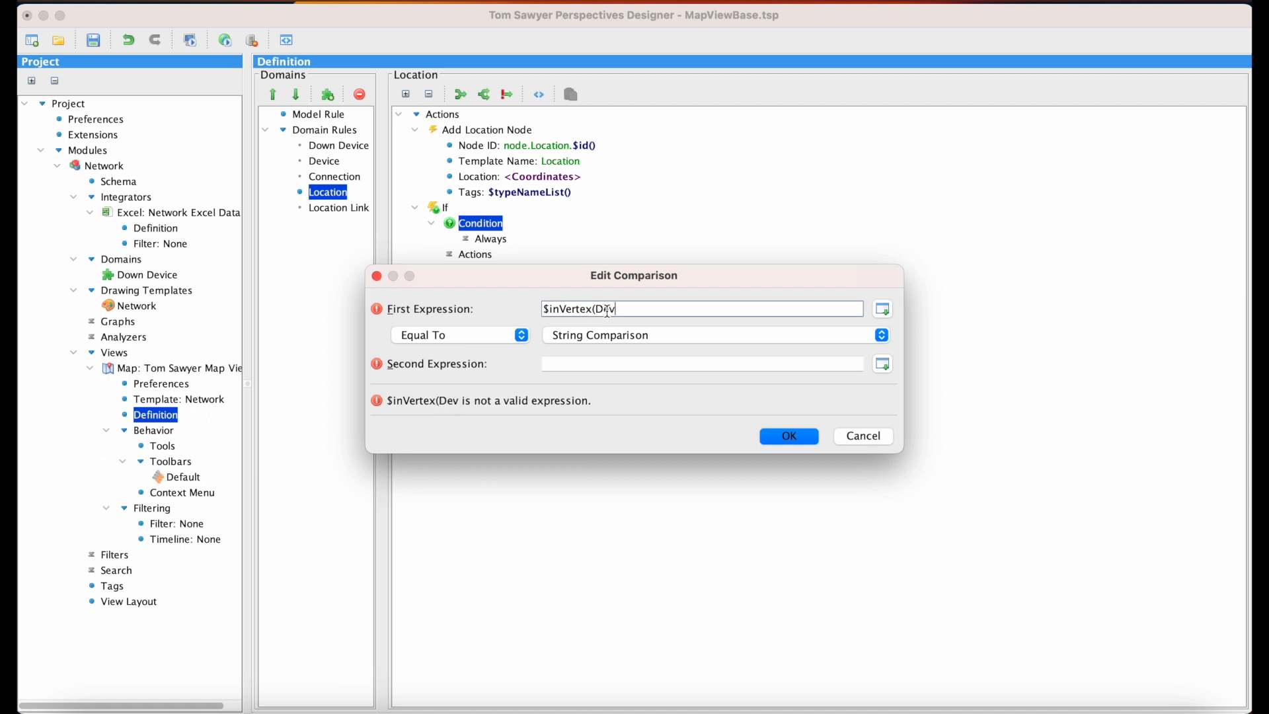
text(ice))
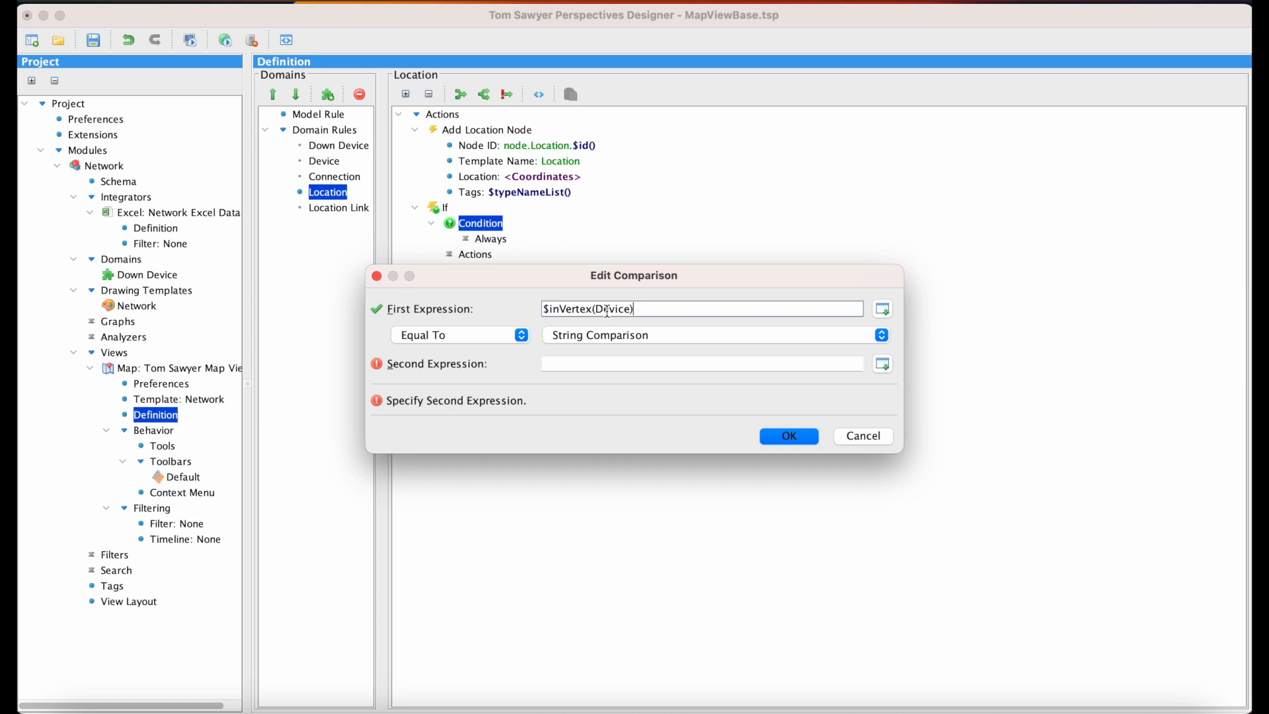
click(523, 335)
scroll(503, 403, down, 5)
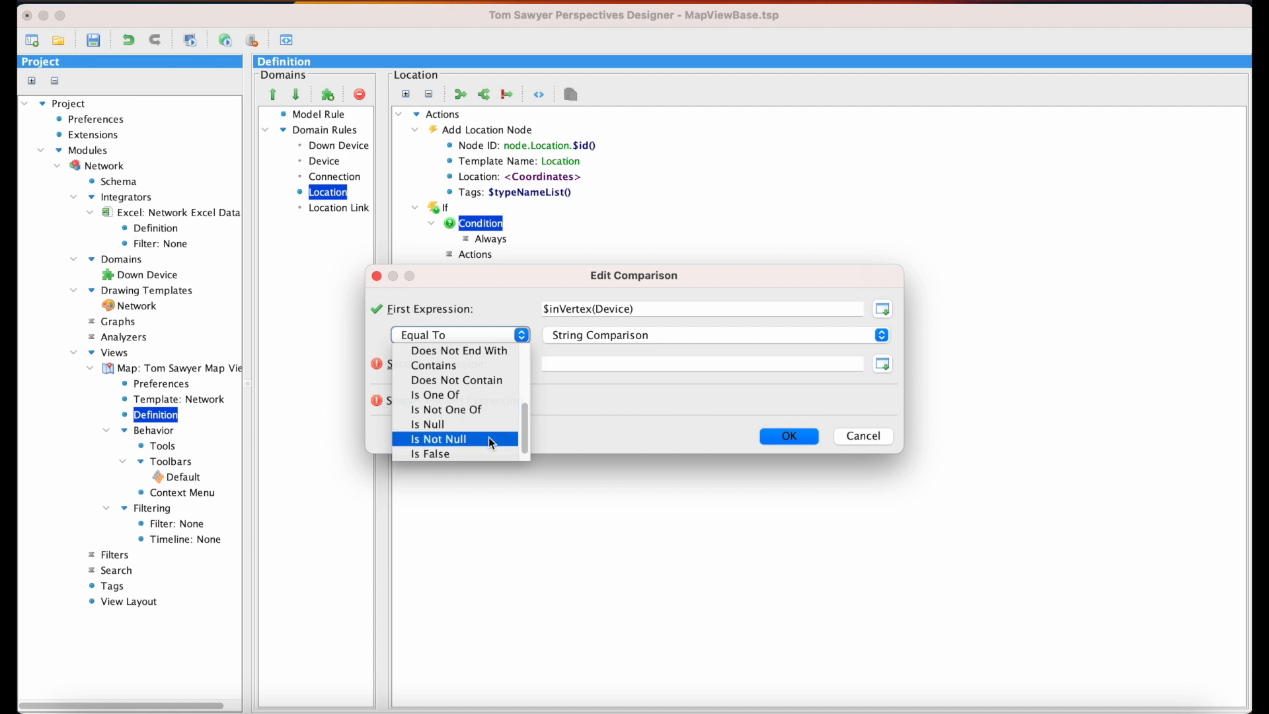
click(489, 437)
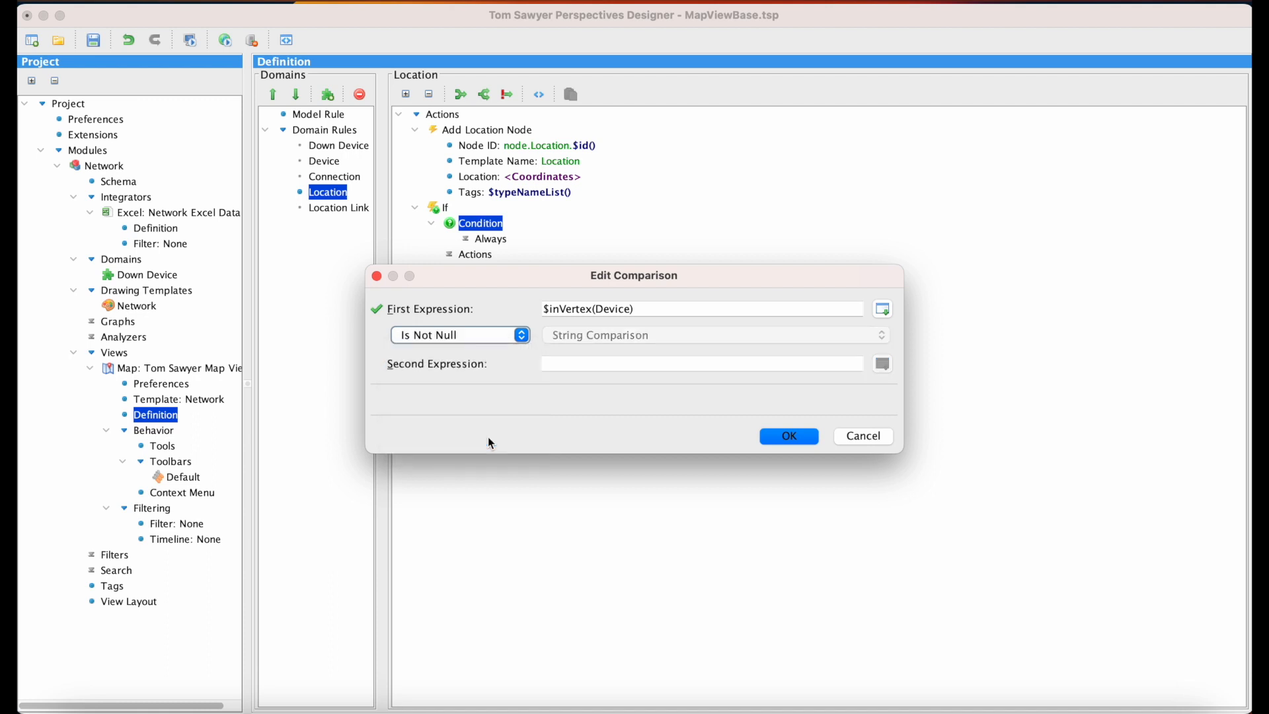
click(771, 439)
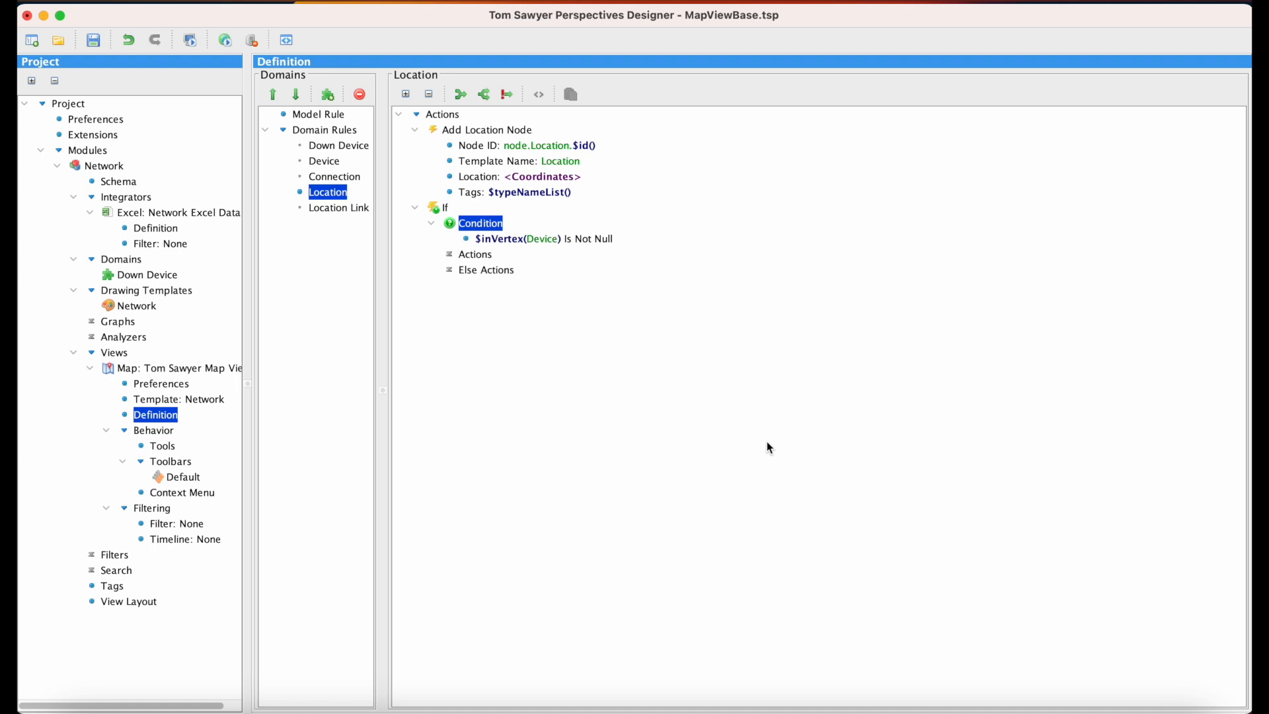
Step: Inside the If block, add a child drawing with ID drawing.Location.$id(), parent node.Location.$id() and Default Drawing Template
right_click(490, 257)
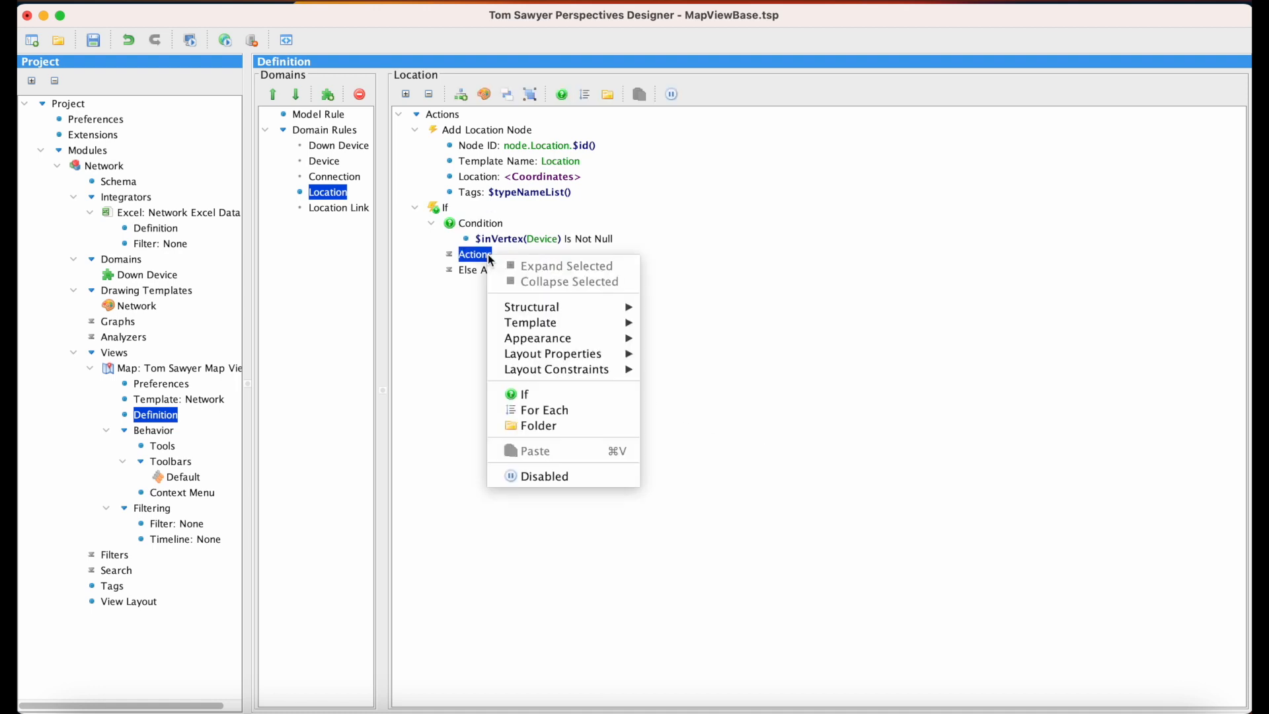
mouse_move(604, 302)
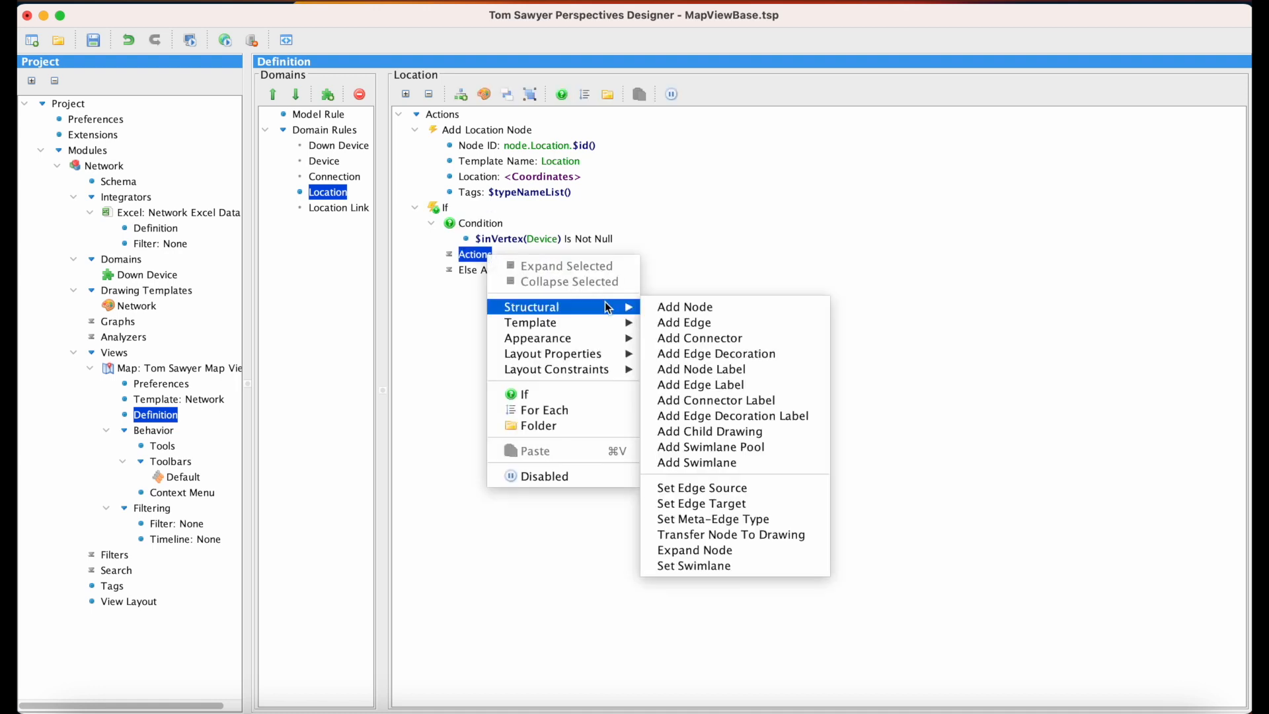
click(783, 433)
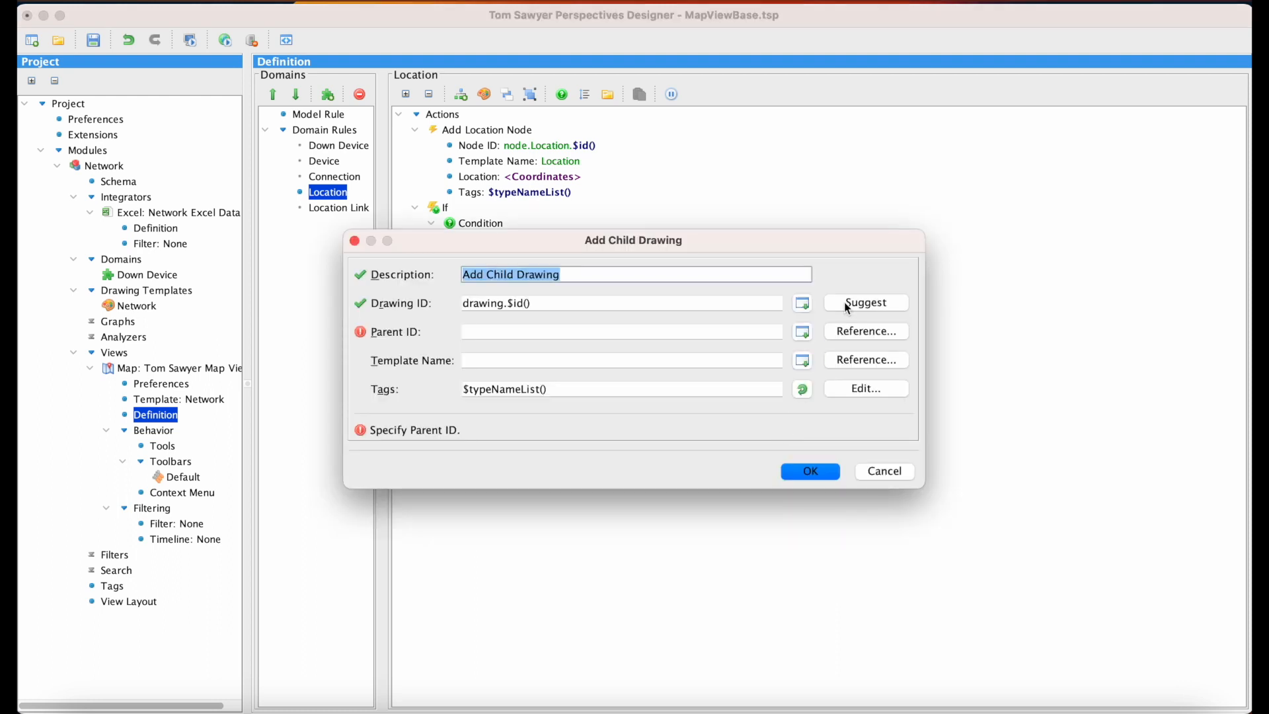
click(845, 304)
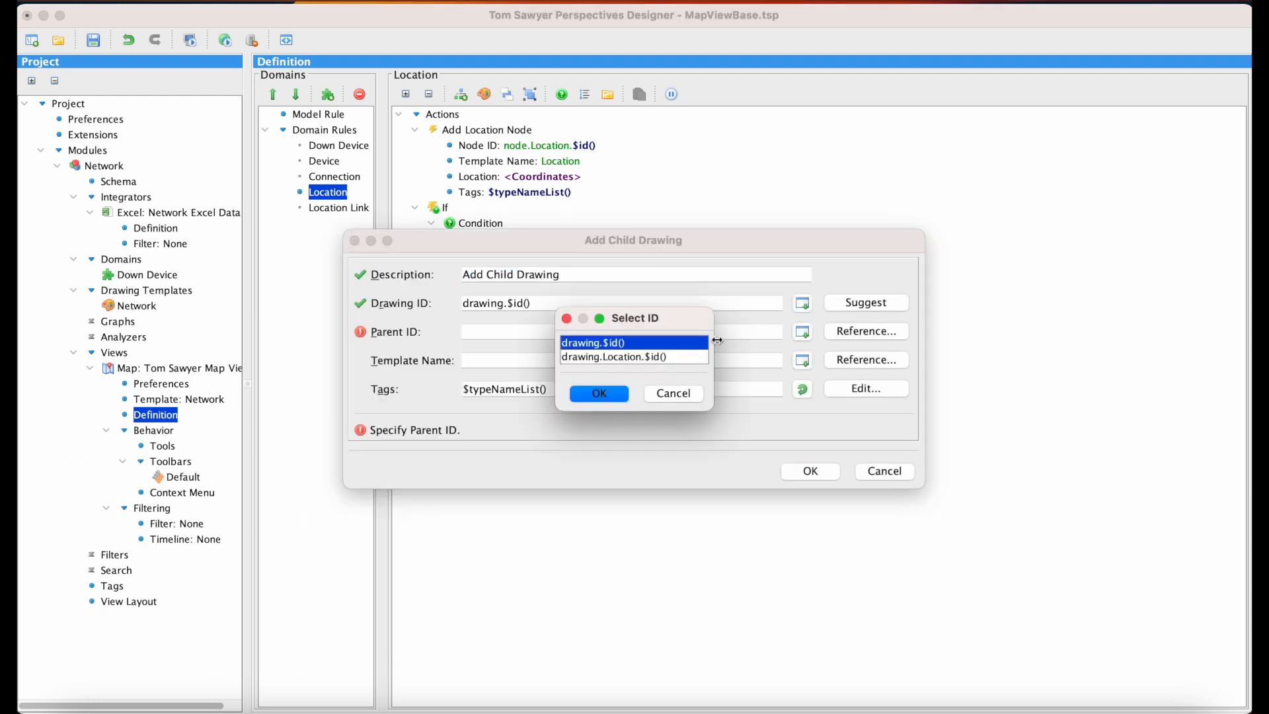
click(694, 357)
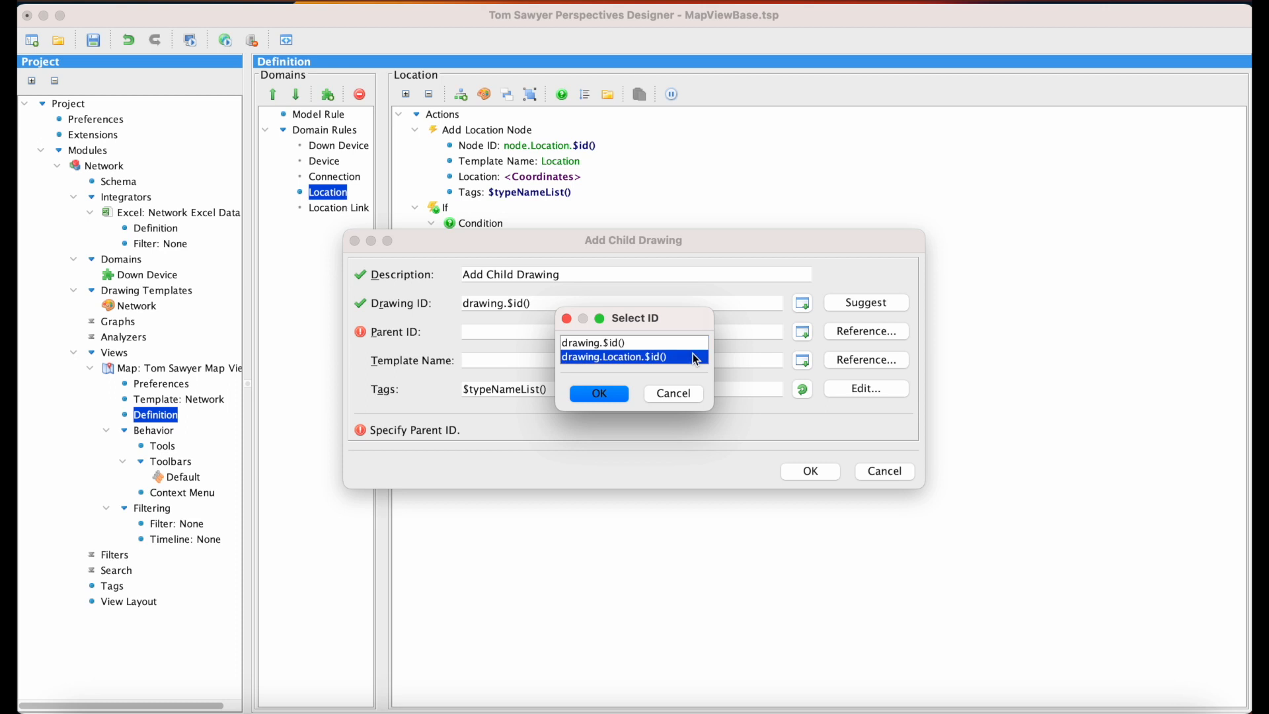
click(621, 397)
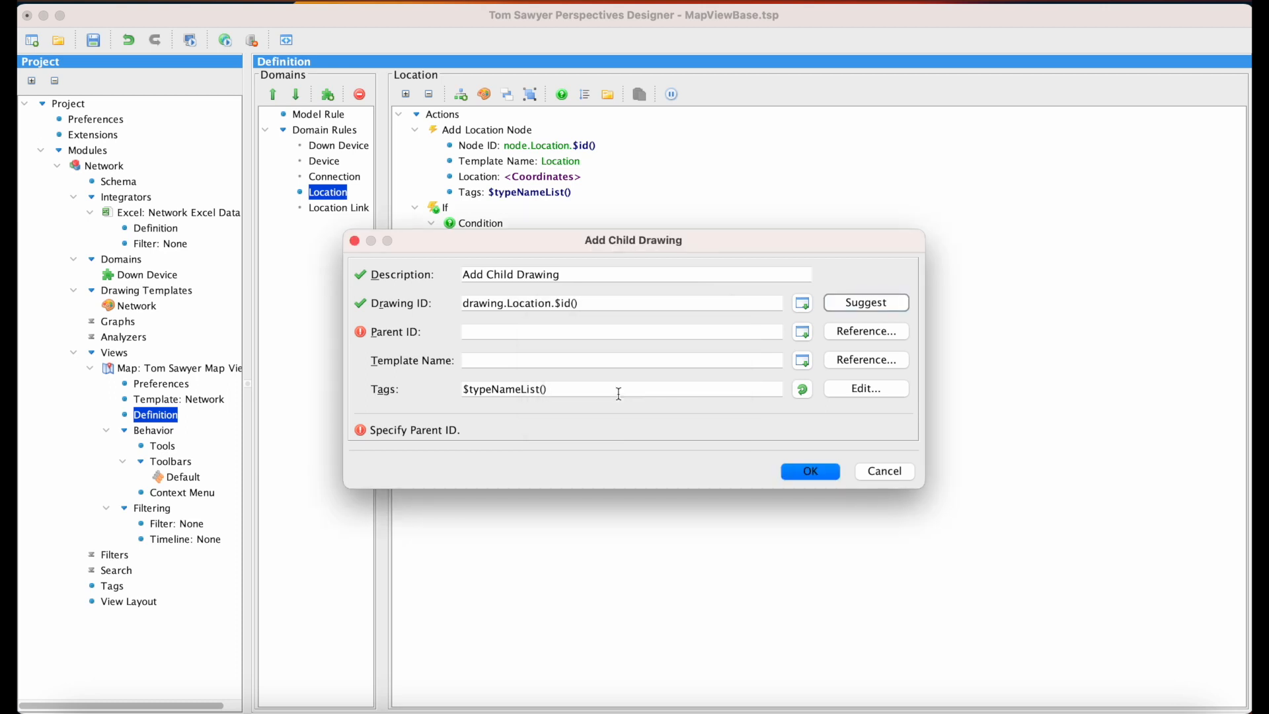
click(830, 334)
click(837, 361)
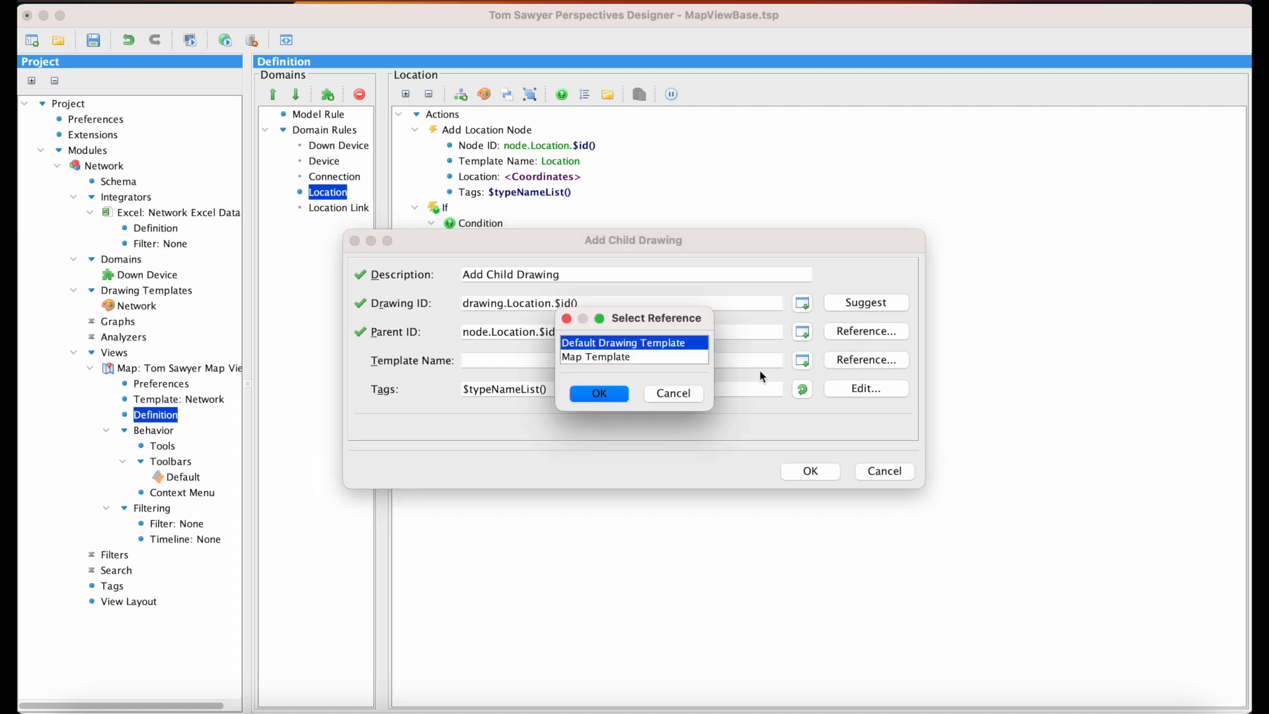
click(620, 396)
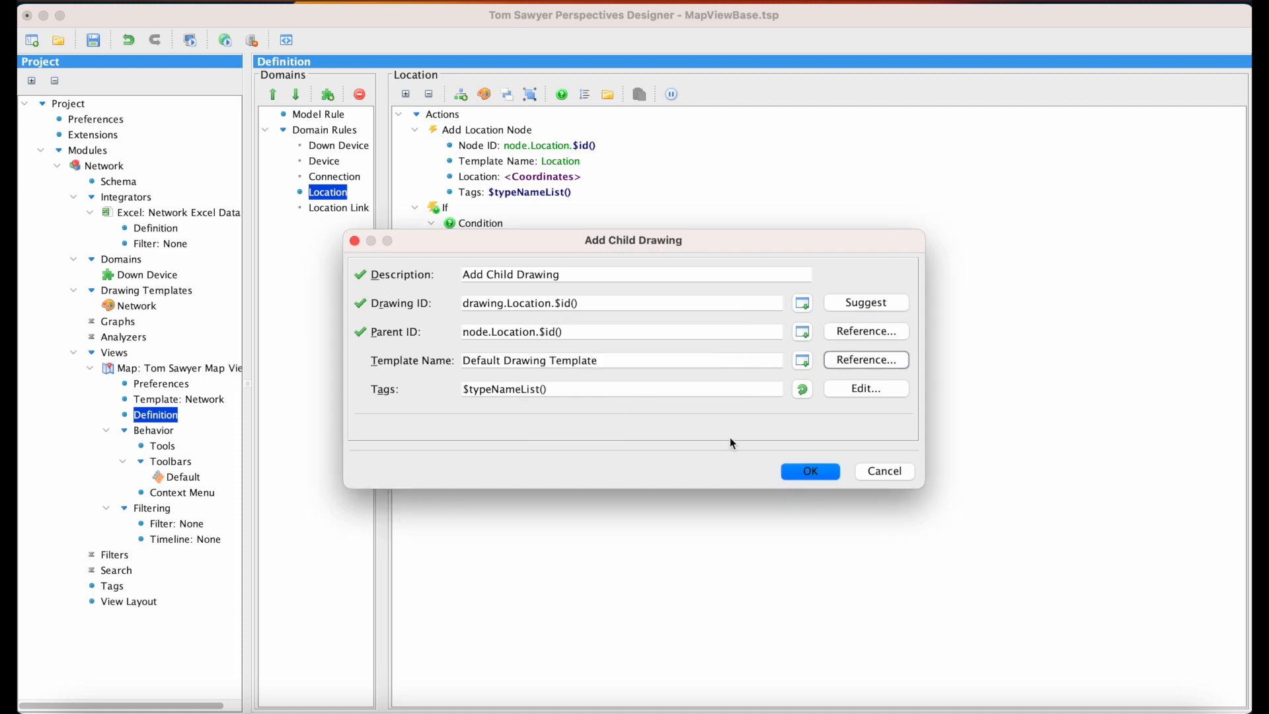
click(788, 473)
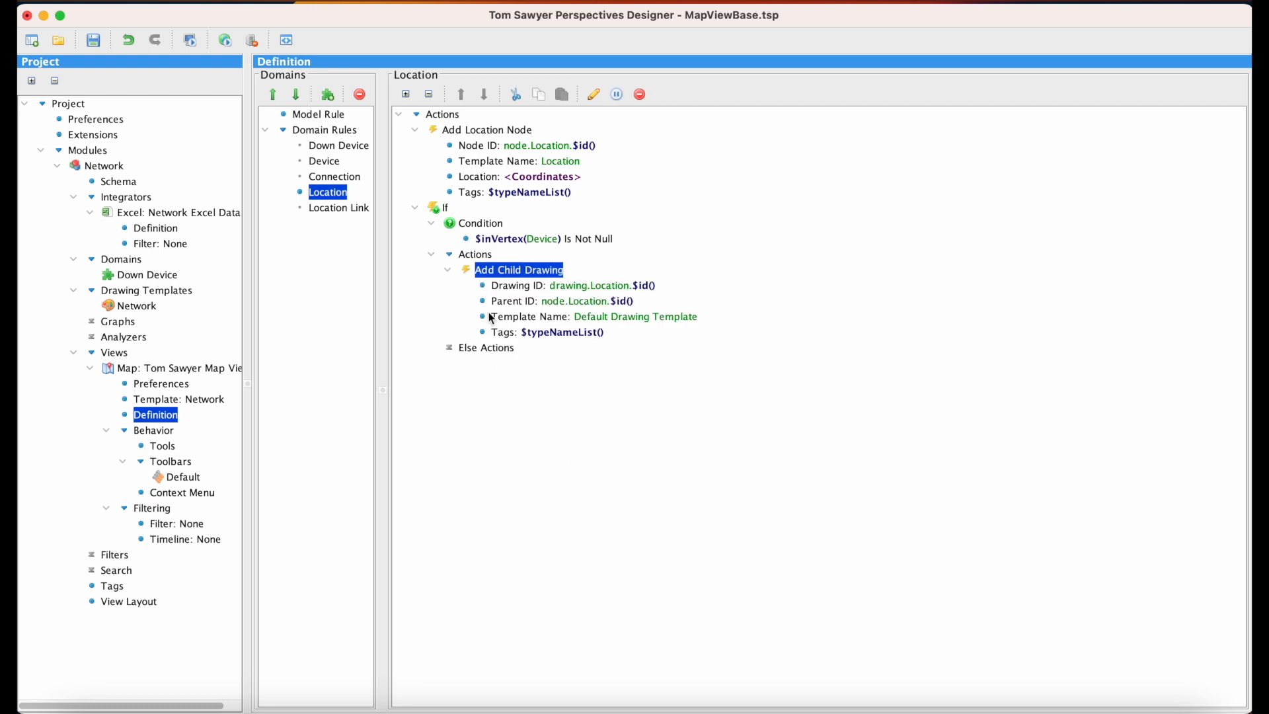
Step: Inside the If block's actions, create a Set Drawing Layout Properties action described as Set Child Drawing Layout Properties
right_click(490, 260)
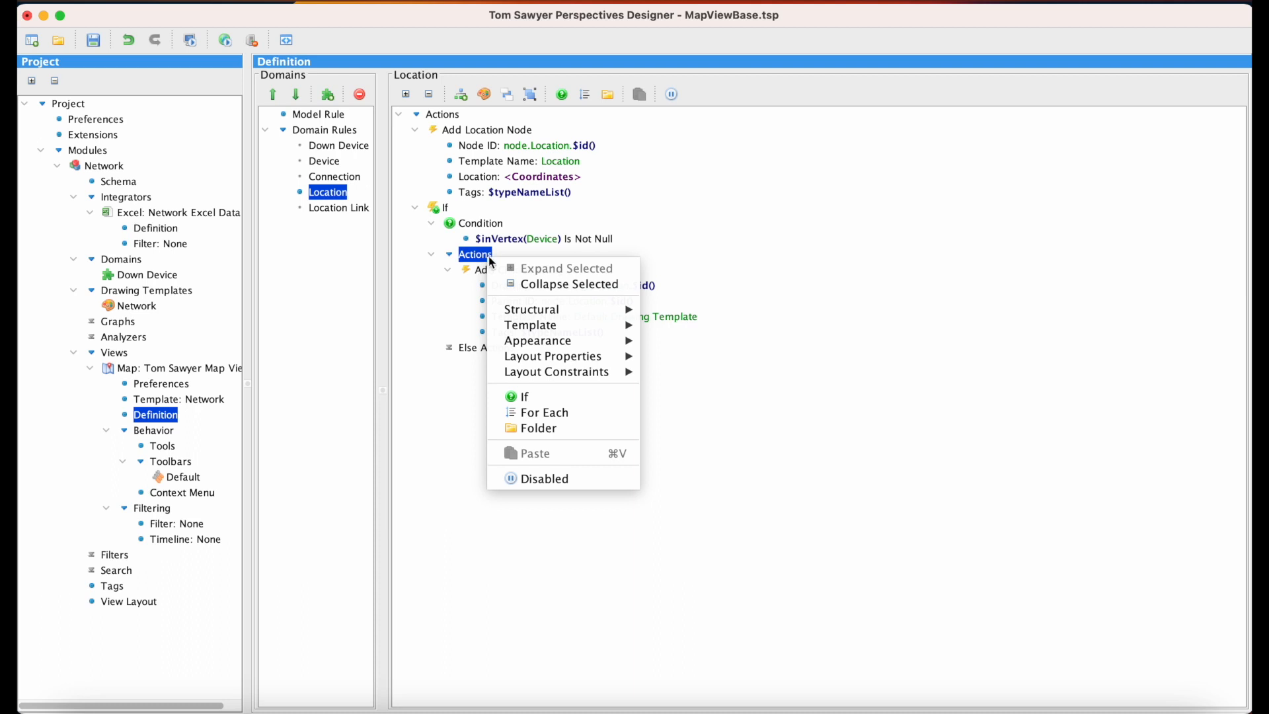
mouse_move(615, 360)
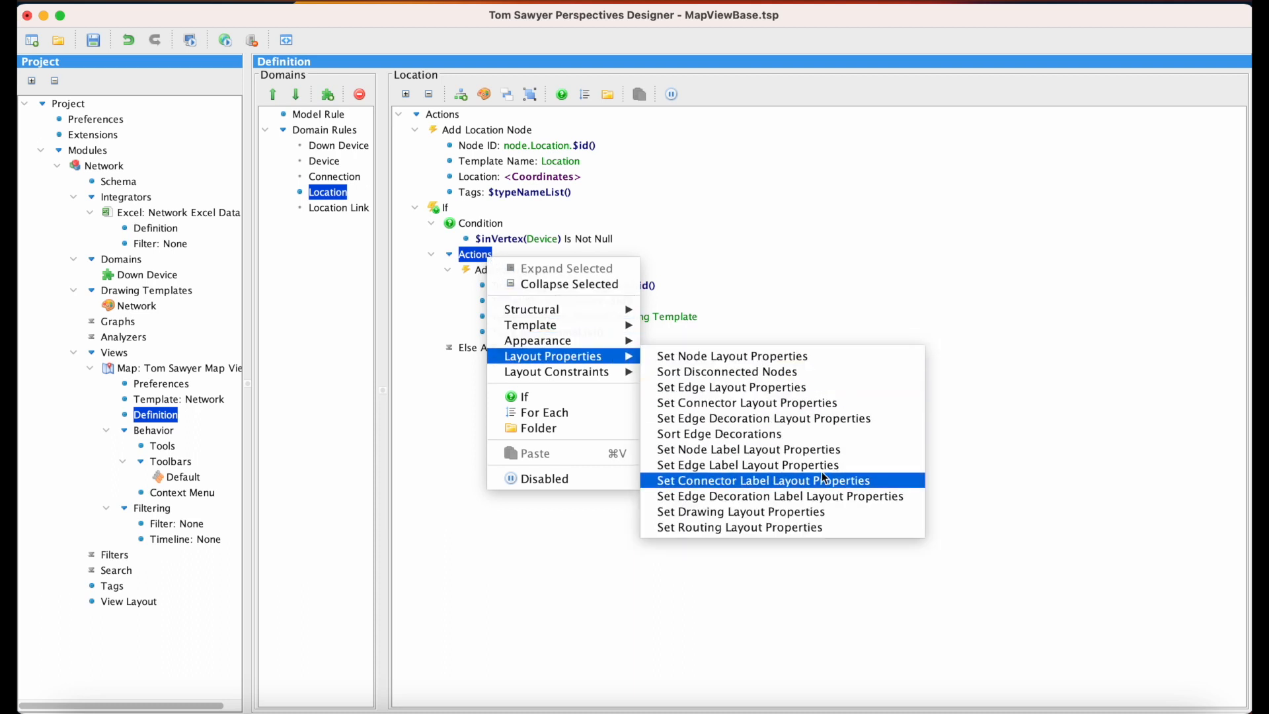
click(855, 510)
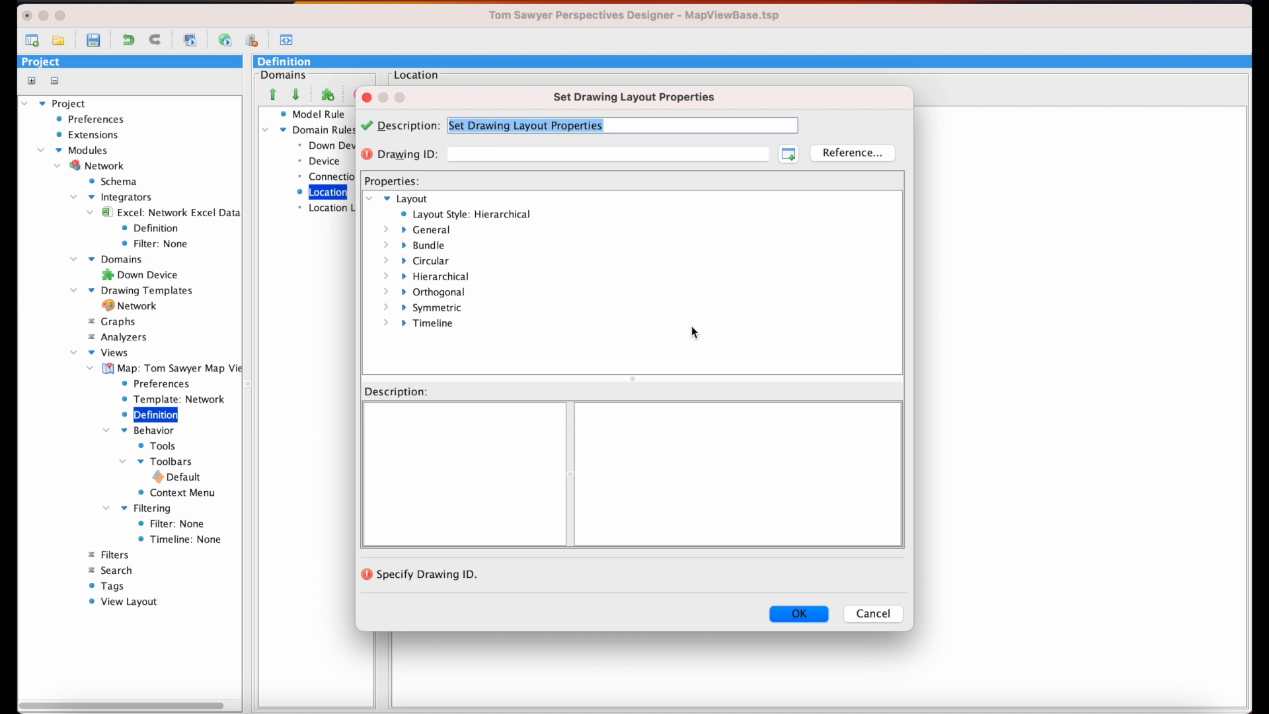
click(473, 126)
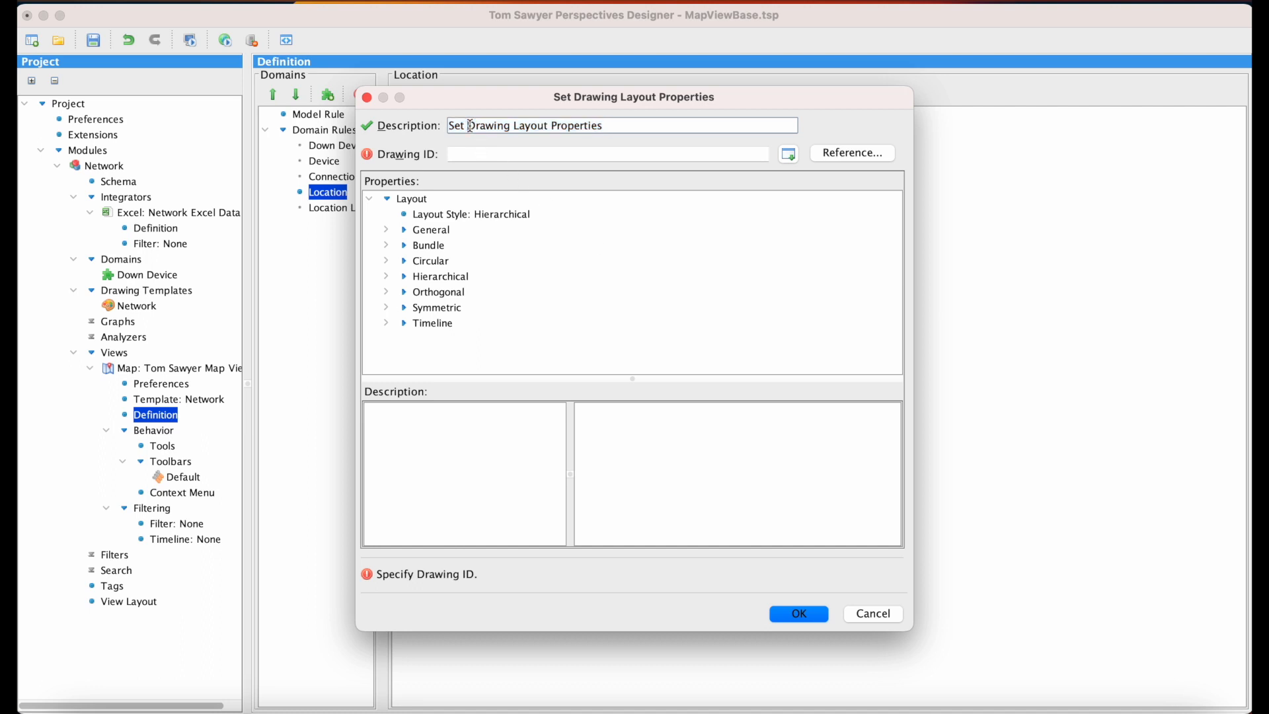
text(Child)
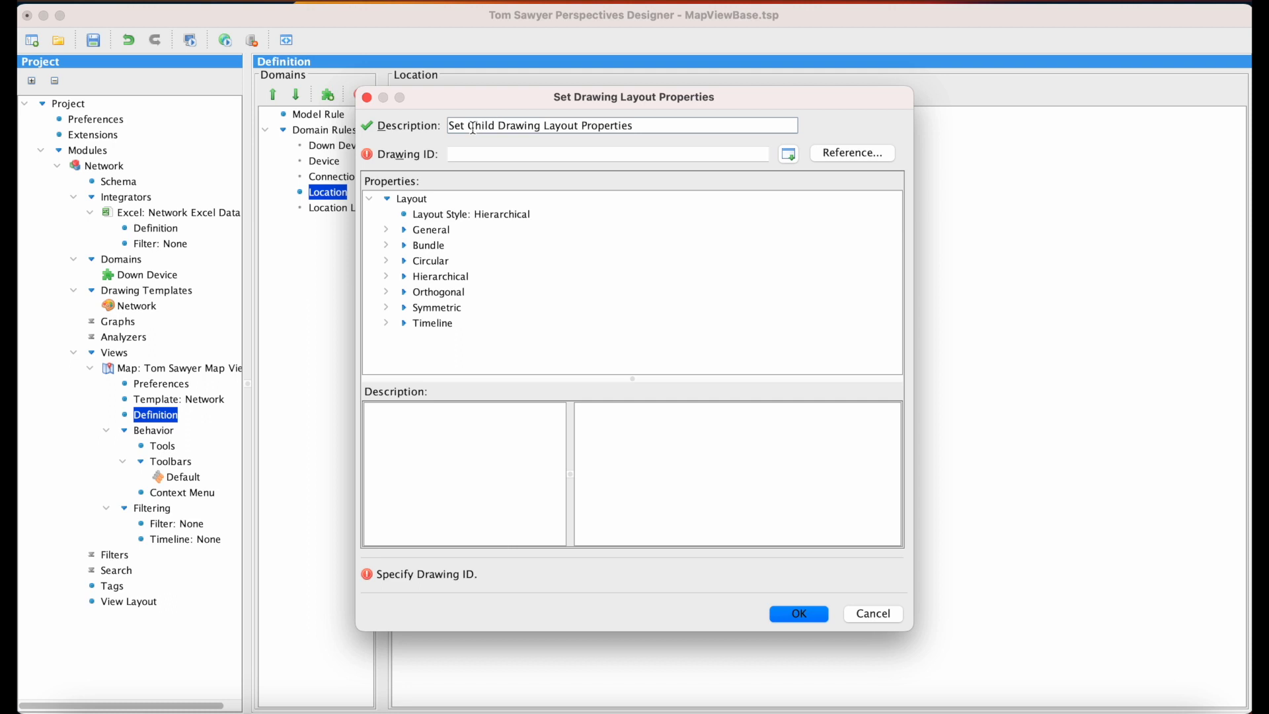
Step: Assign drawing ID drawing.Location.$id() to the layout properties action and set its layout style to Symmetric
click(826, 158)
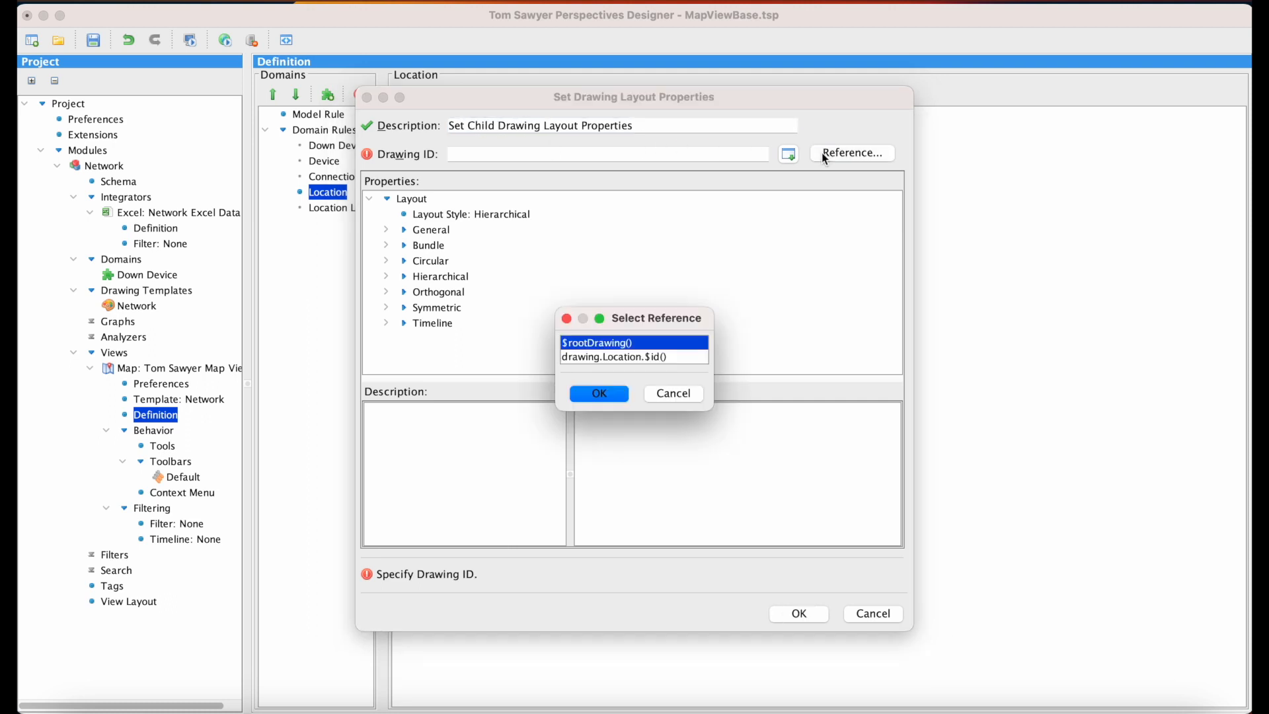
click(692, 357)
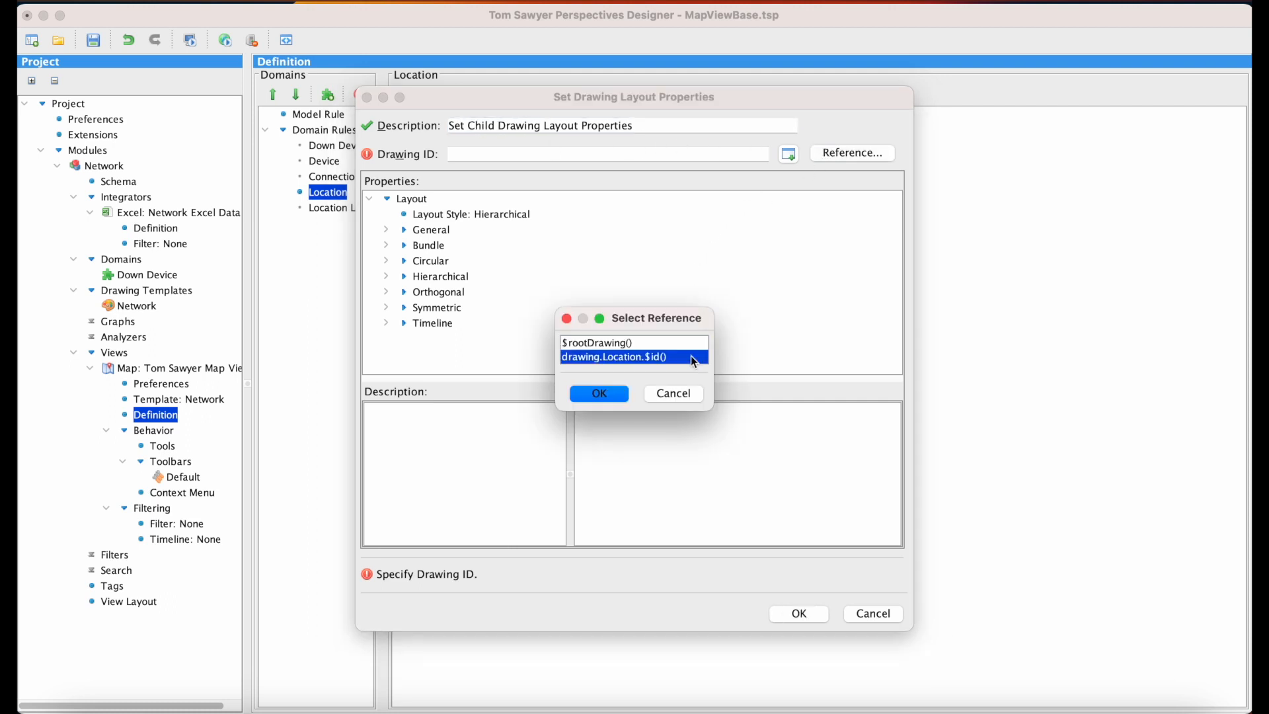
click(622, 396)
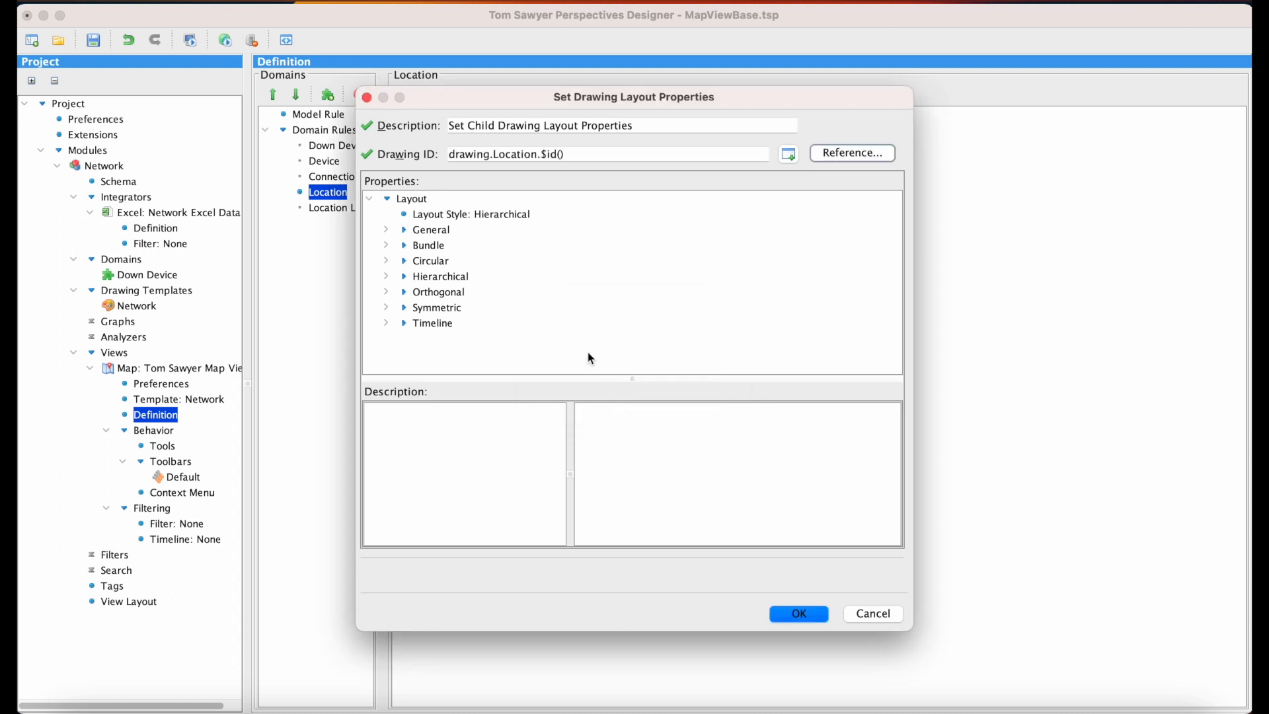
click(521, 215)
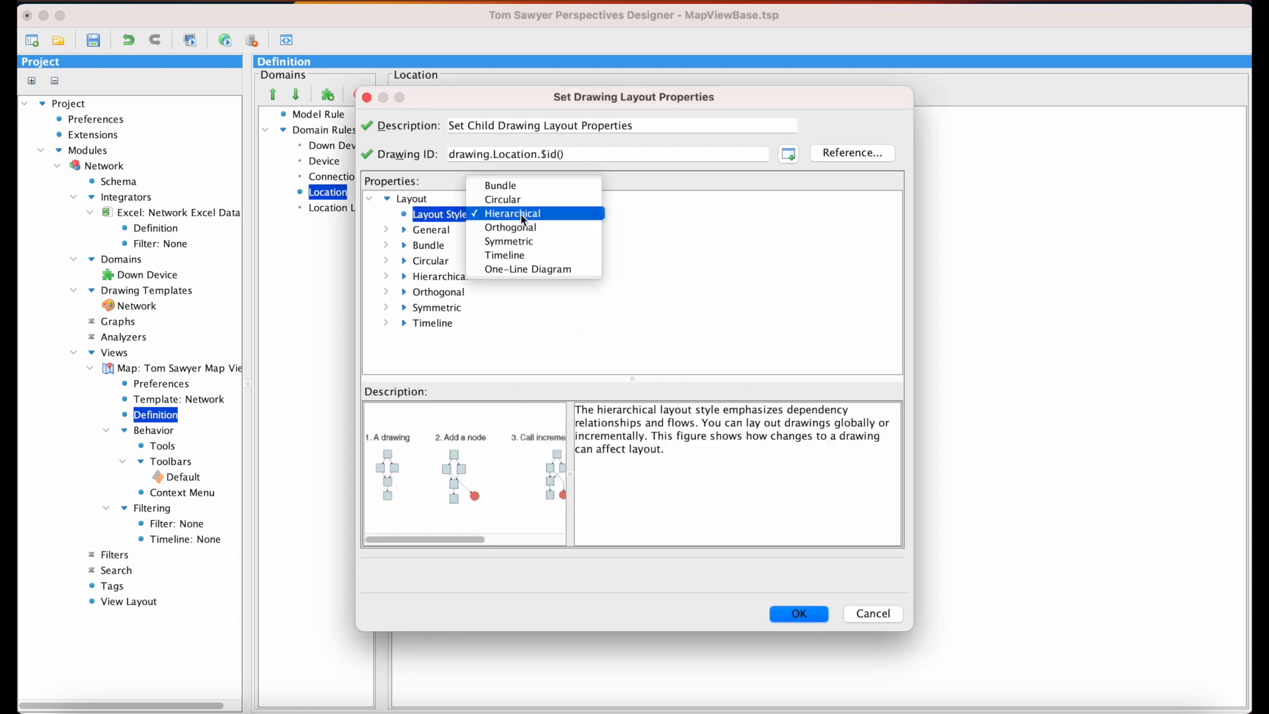
click(553, 246)
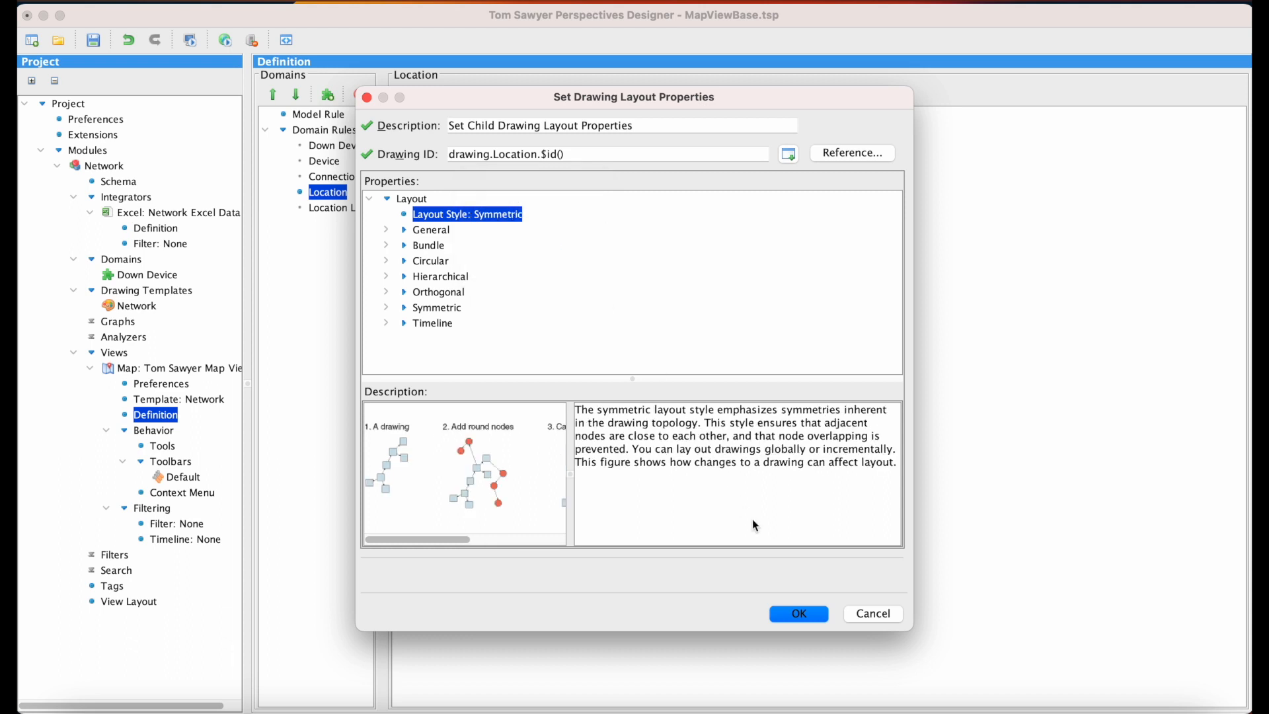
click(816, 614)
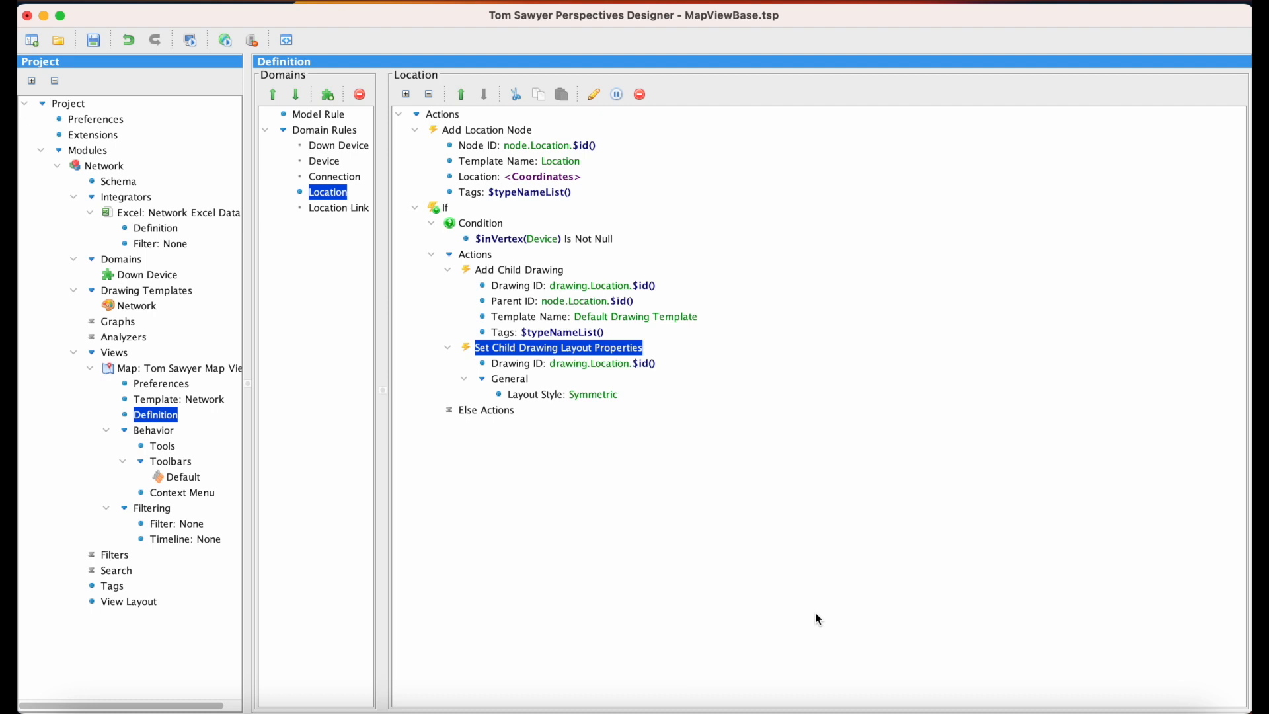
Step: In the Device domain rule, create an Add Node action described as Add Device as Node that uses the Device template
click(323, 162)
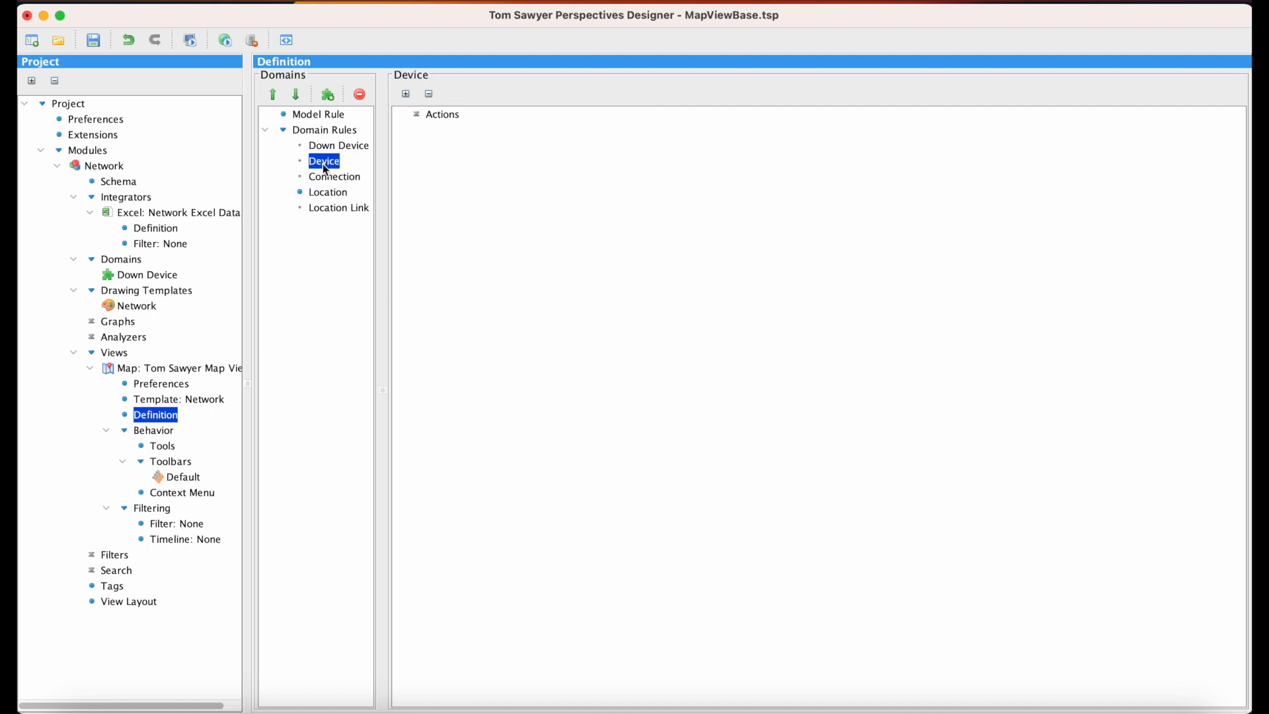
right_click(450, 116)
mouse_move(556, 167)
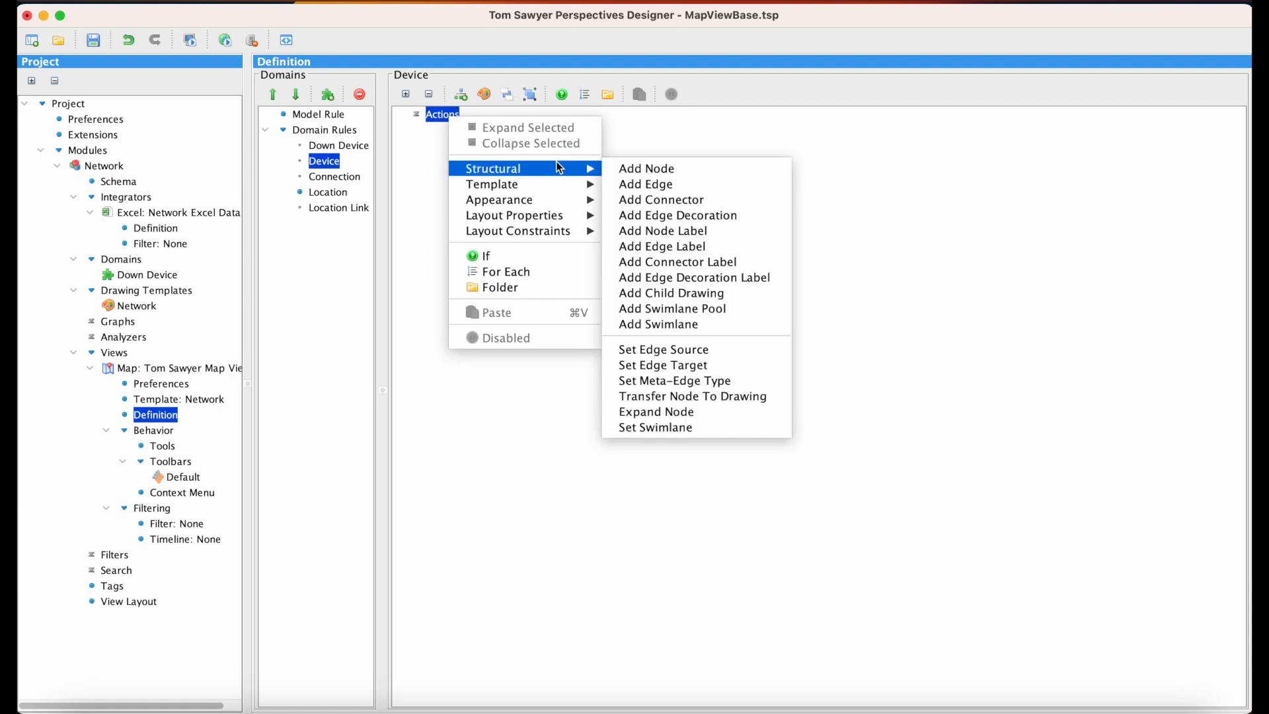
click(686, 167)
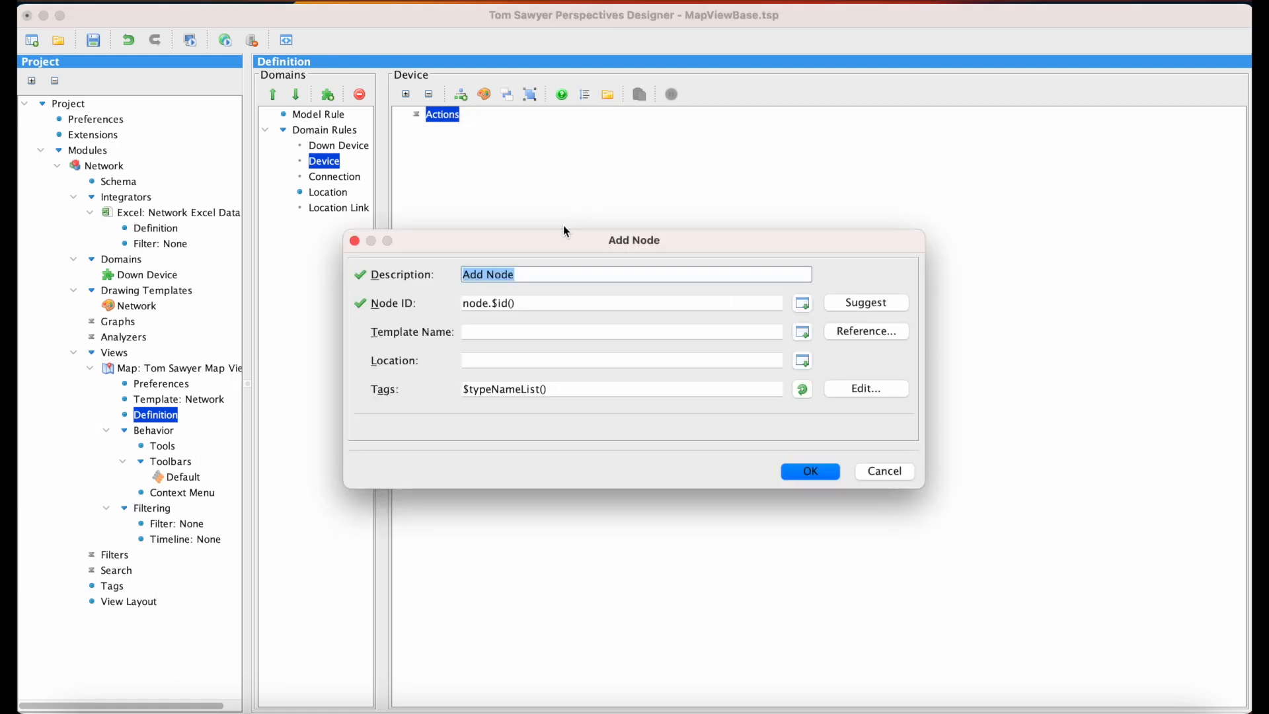
click(487, 272)
text(Device as)
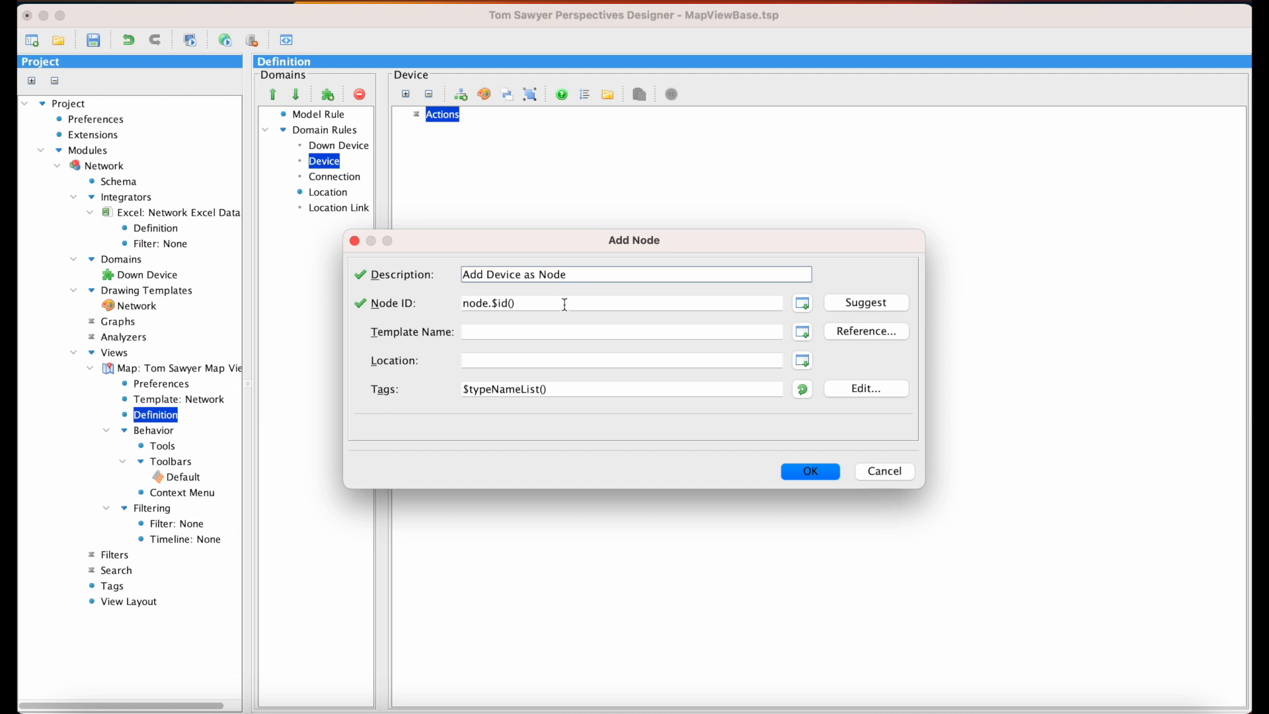
click(836, 334)
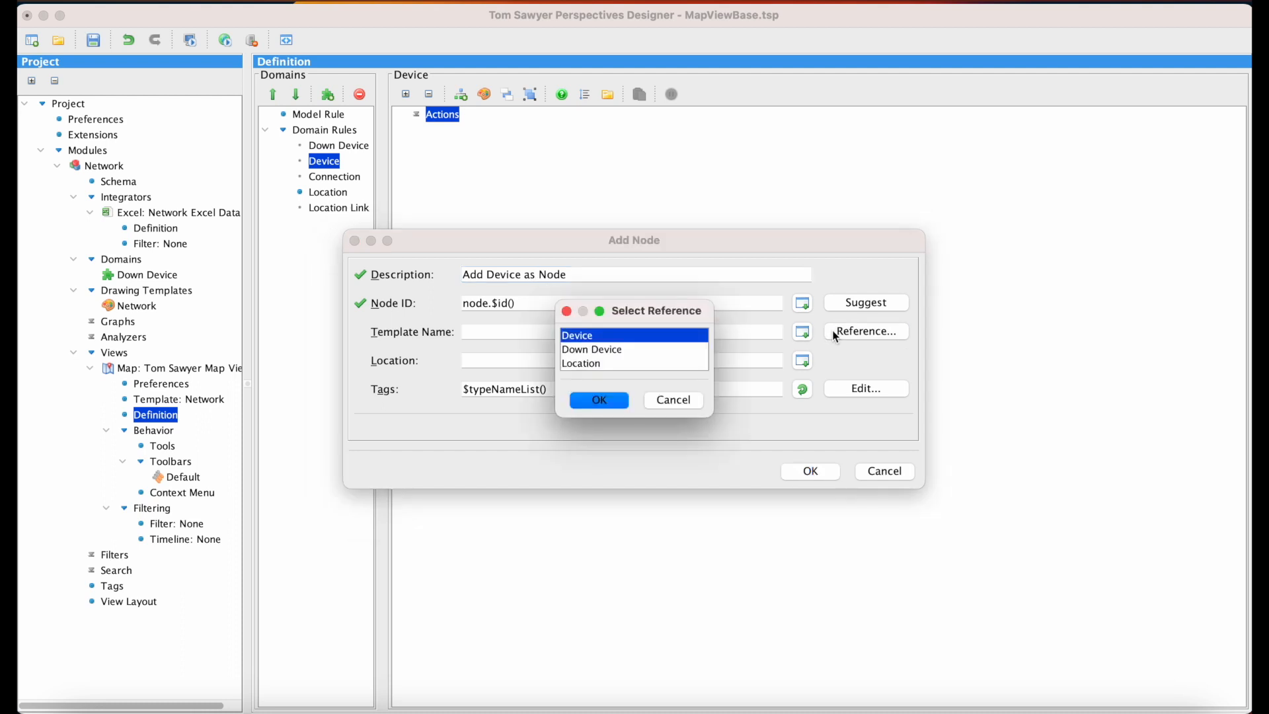
click(625, 403)
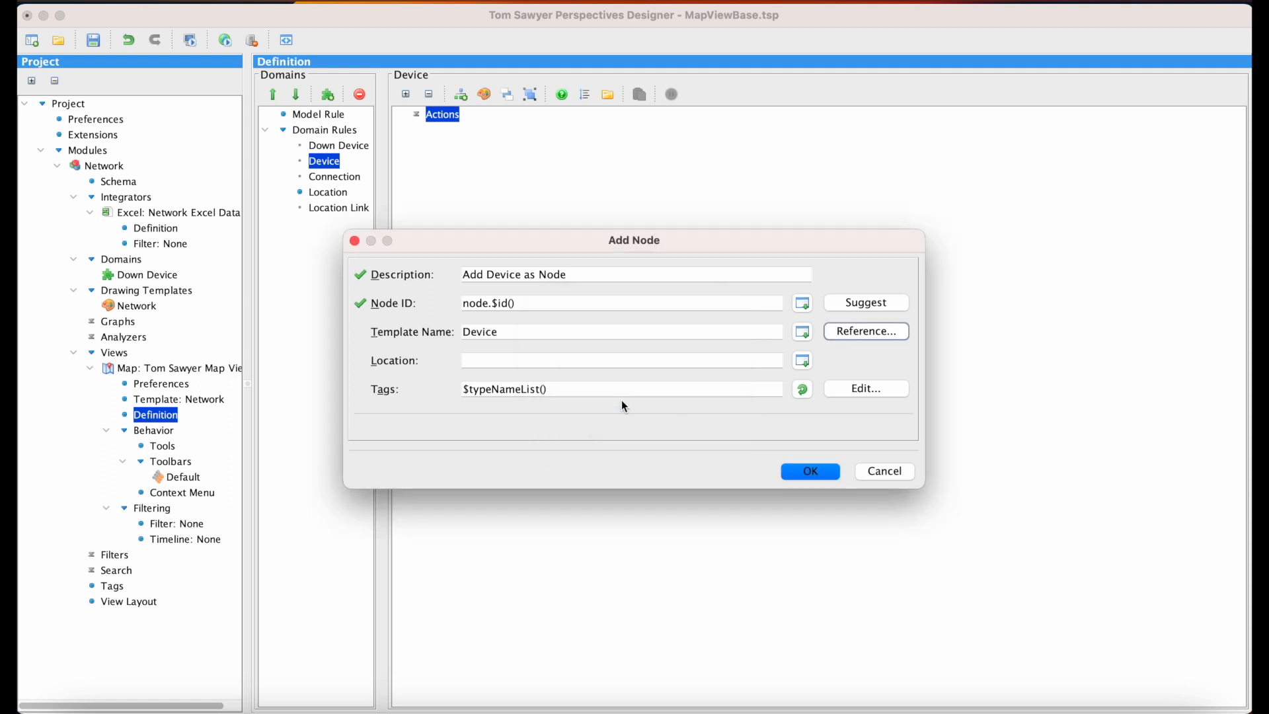
click(807, 473)
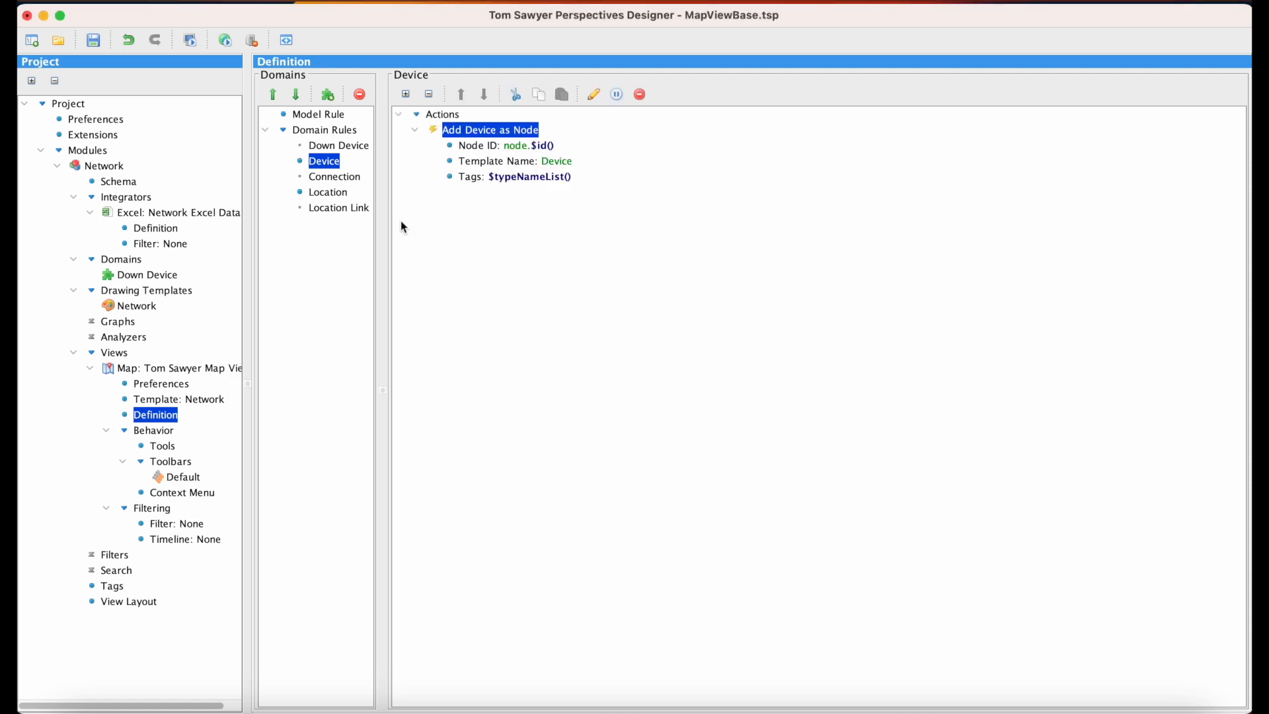
Step: In the Down Device domain rule, create an Apply Node Template action described as Apply Down Device Template
click(366, 147)
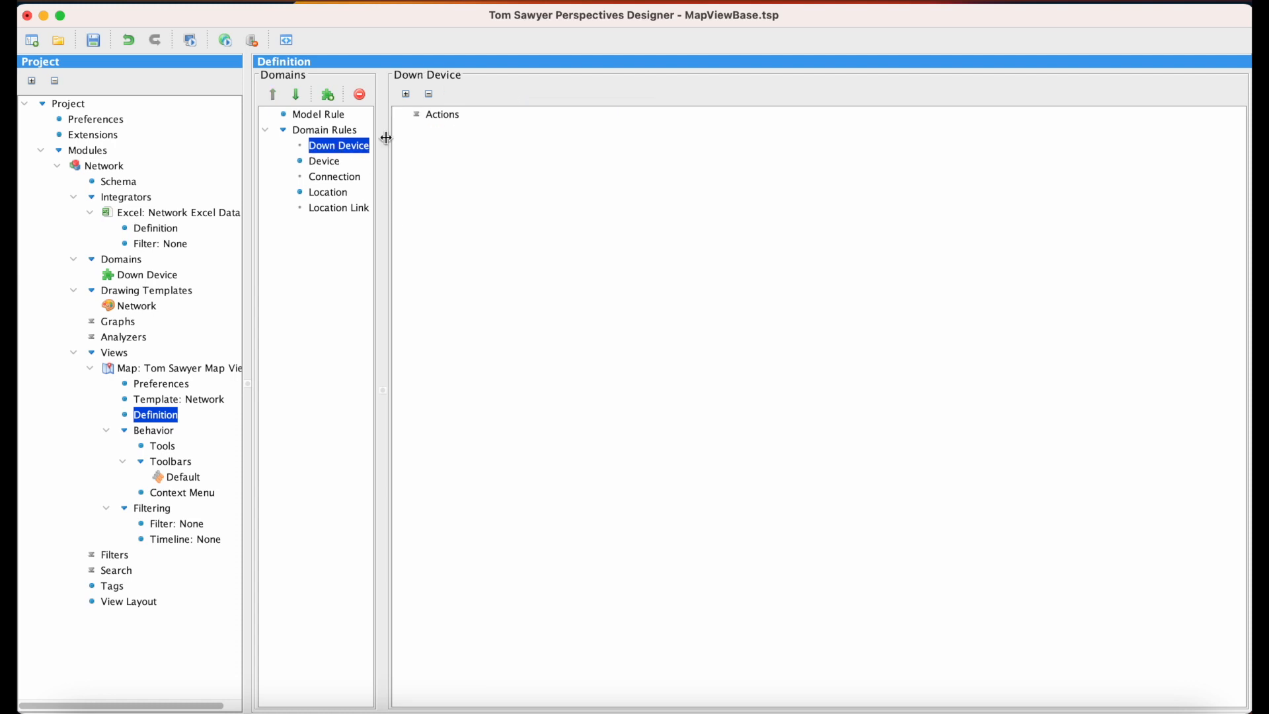
right_click(456, 122)
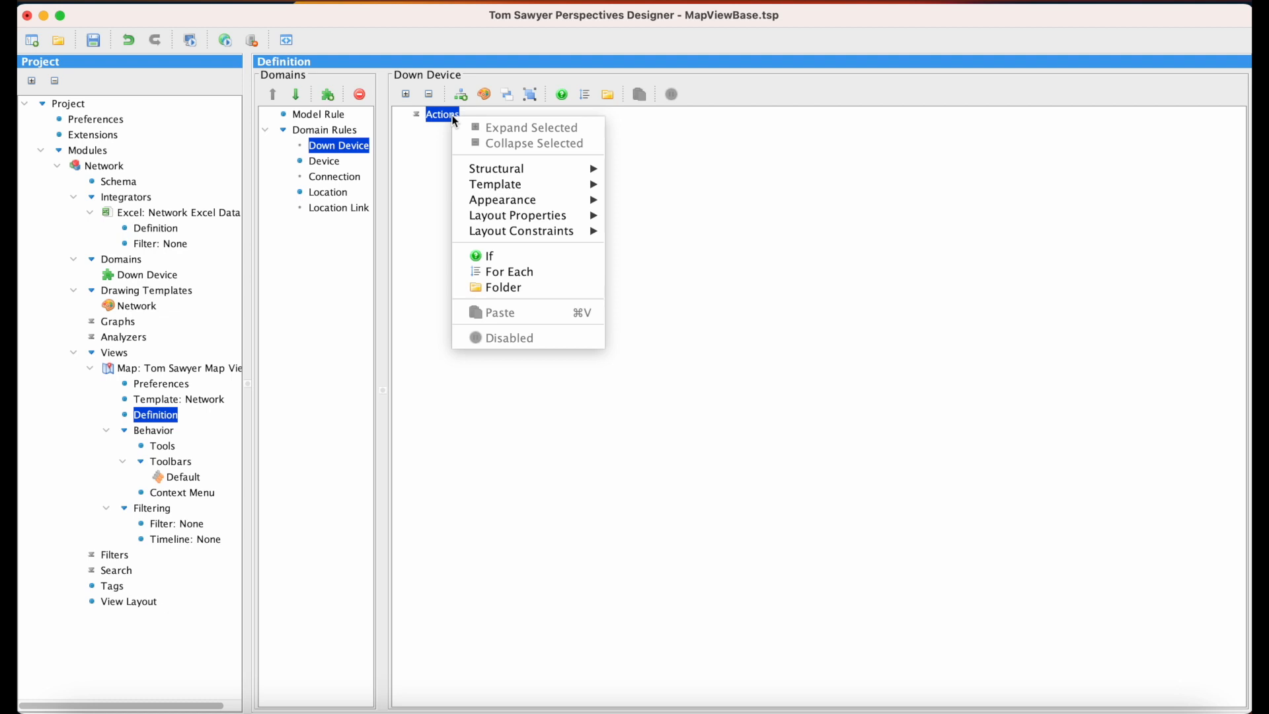
mouse_move(529, 184)
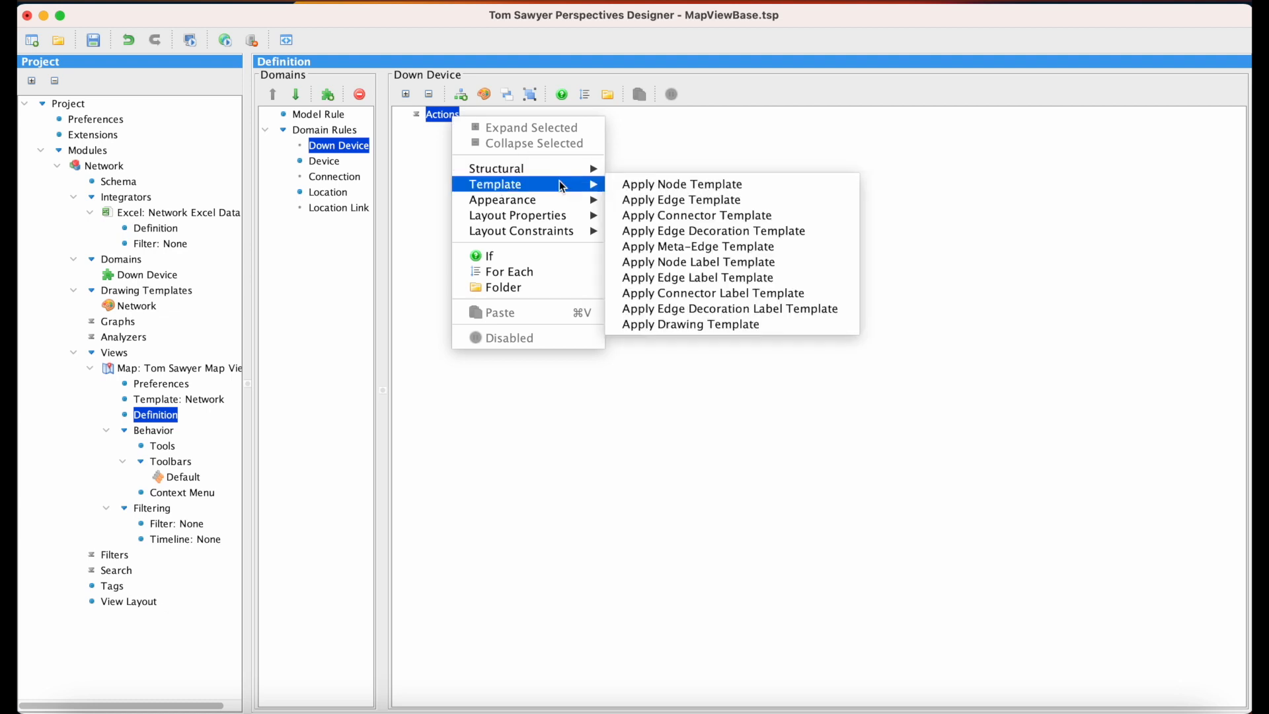
click(766, 184)
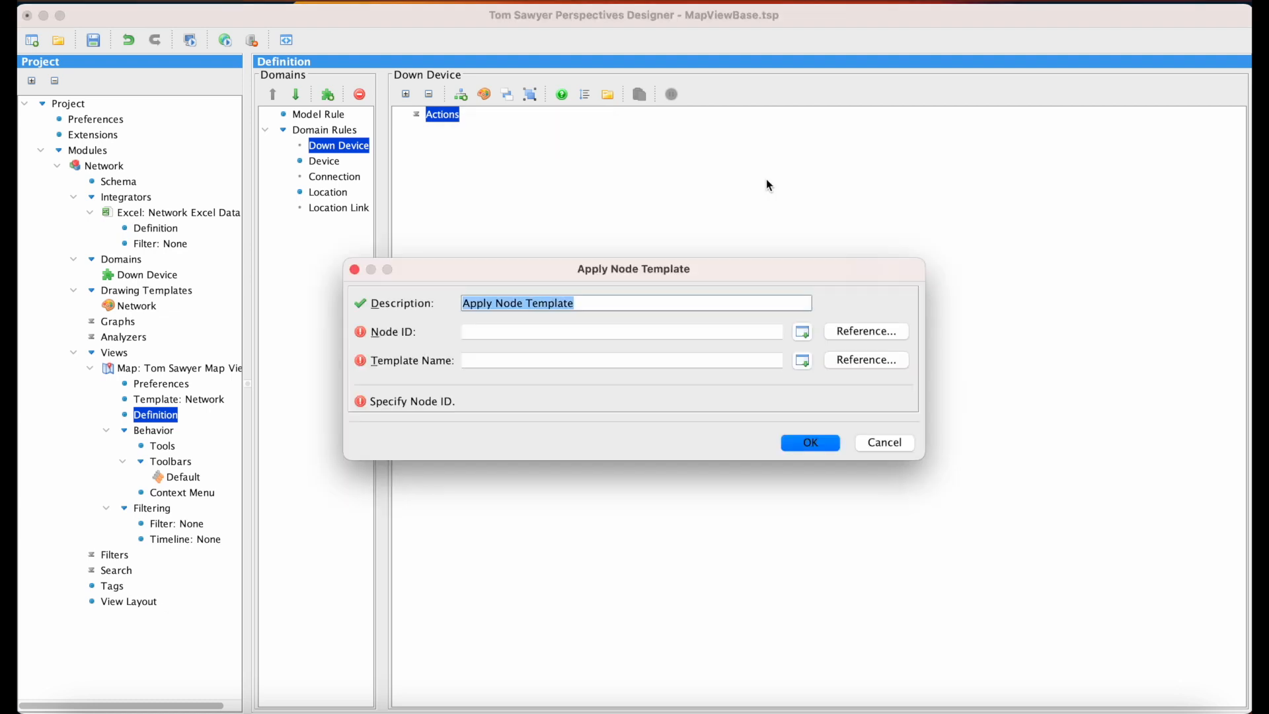
double_click(516, 303)
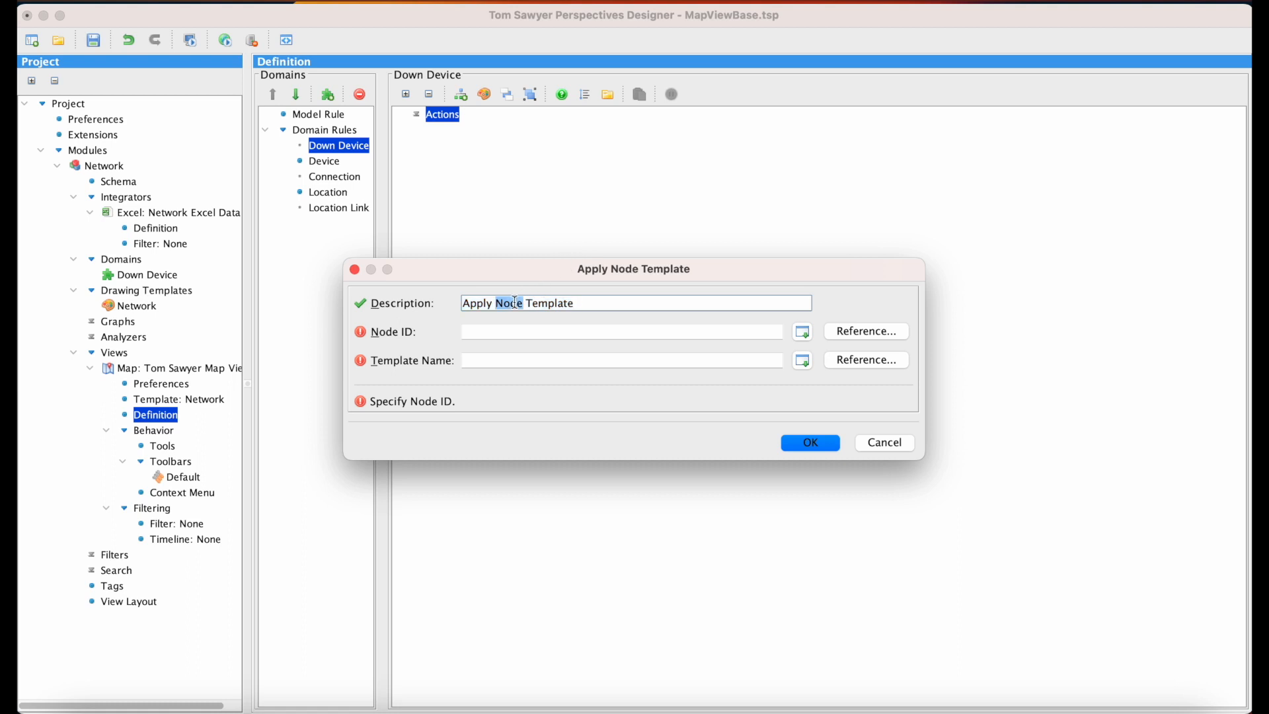
text(Down Device)
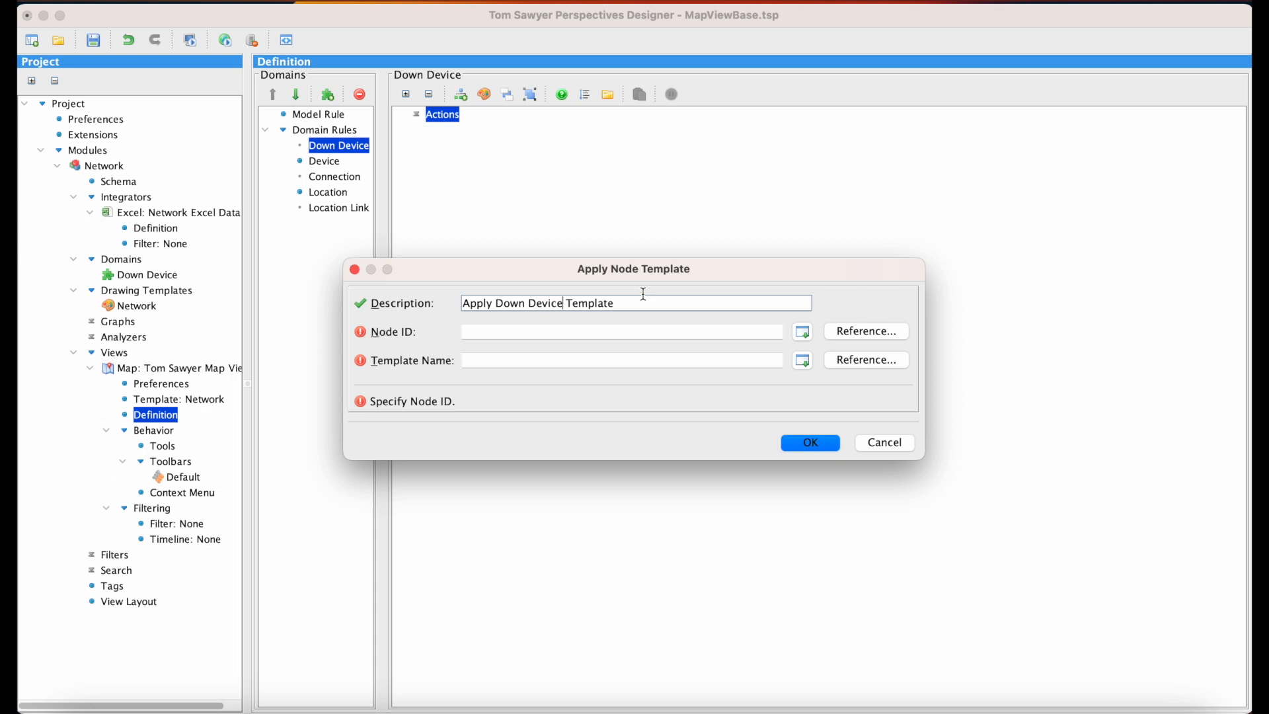
Step: Set the template action's node ID to node.$id() and its template name to Down Device
click(840, 333)
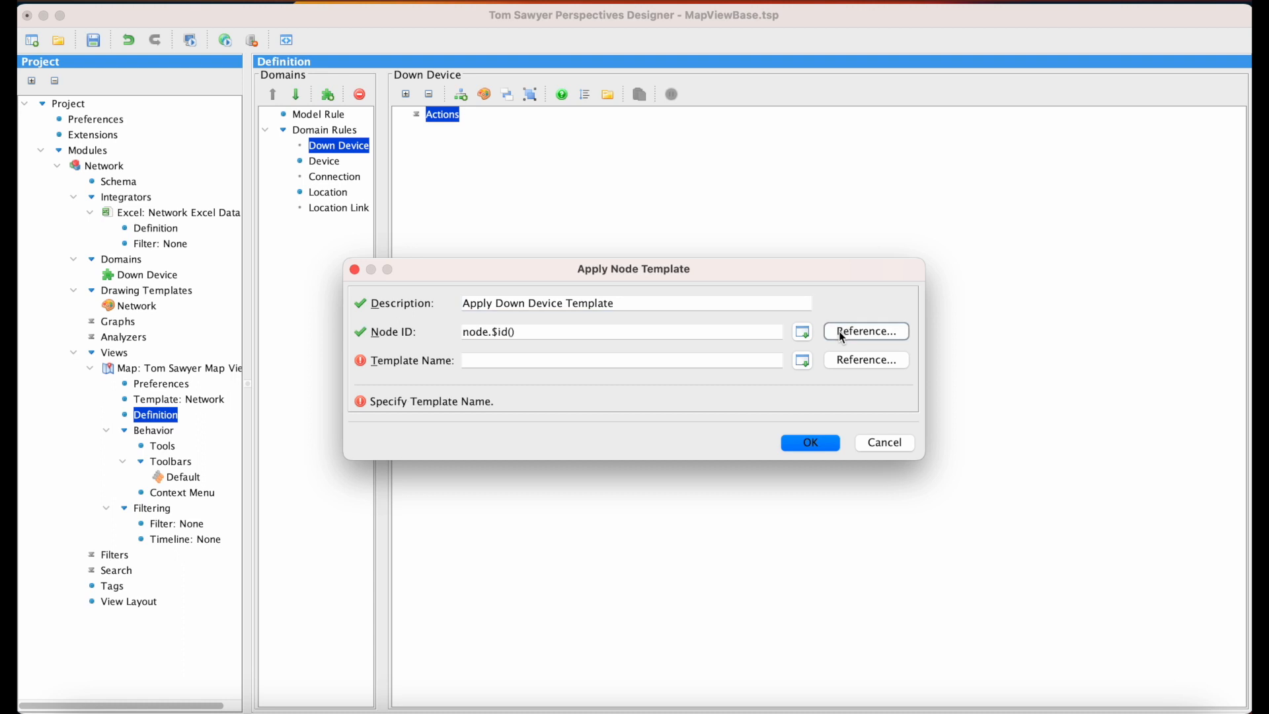
click(838, 362)
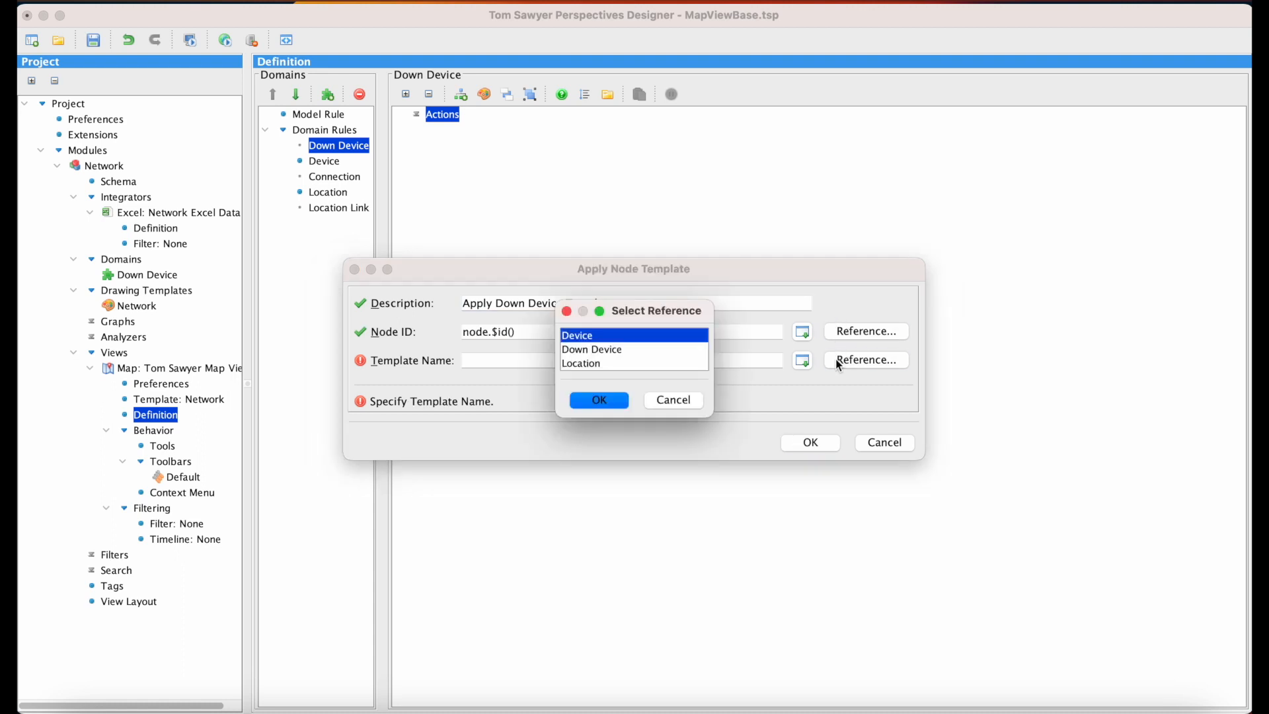
click(662, 349)
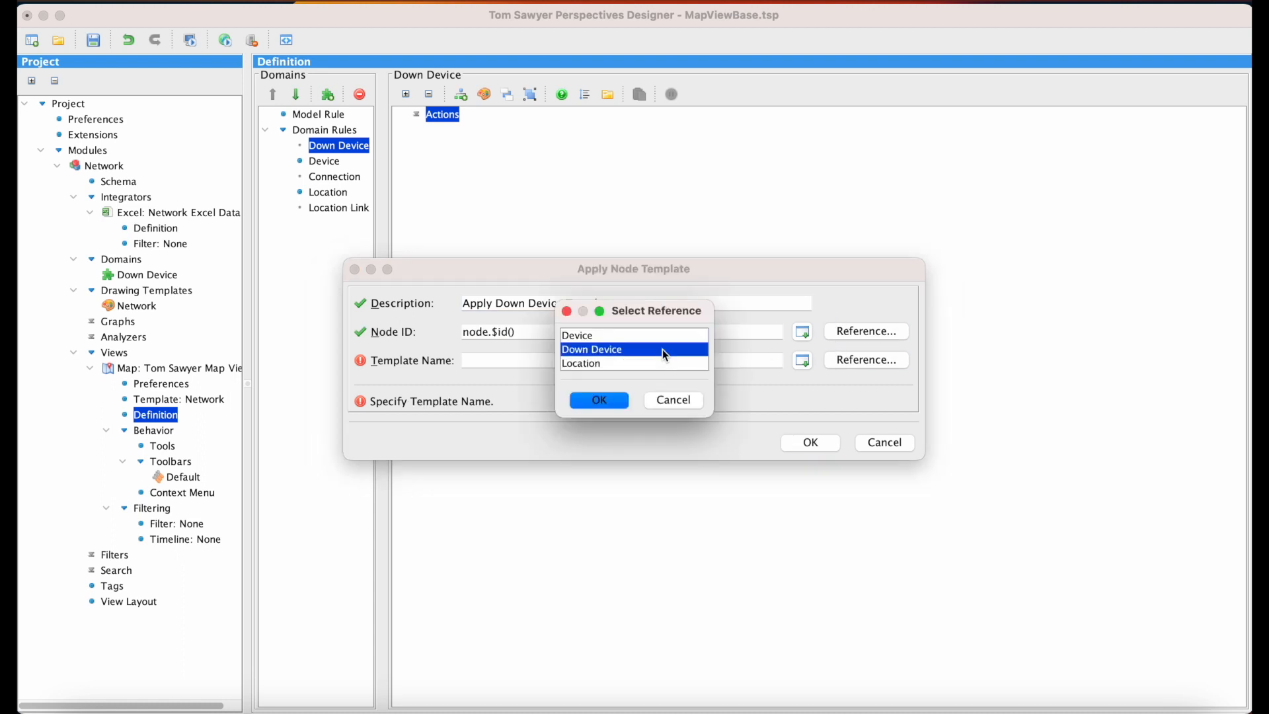
click(613, 402)
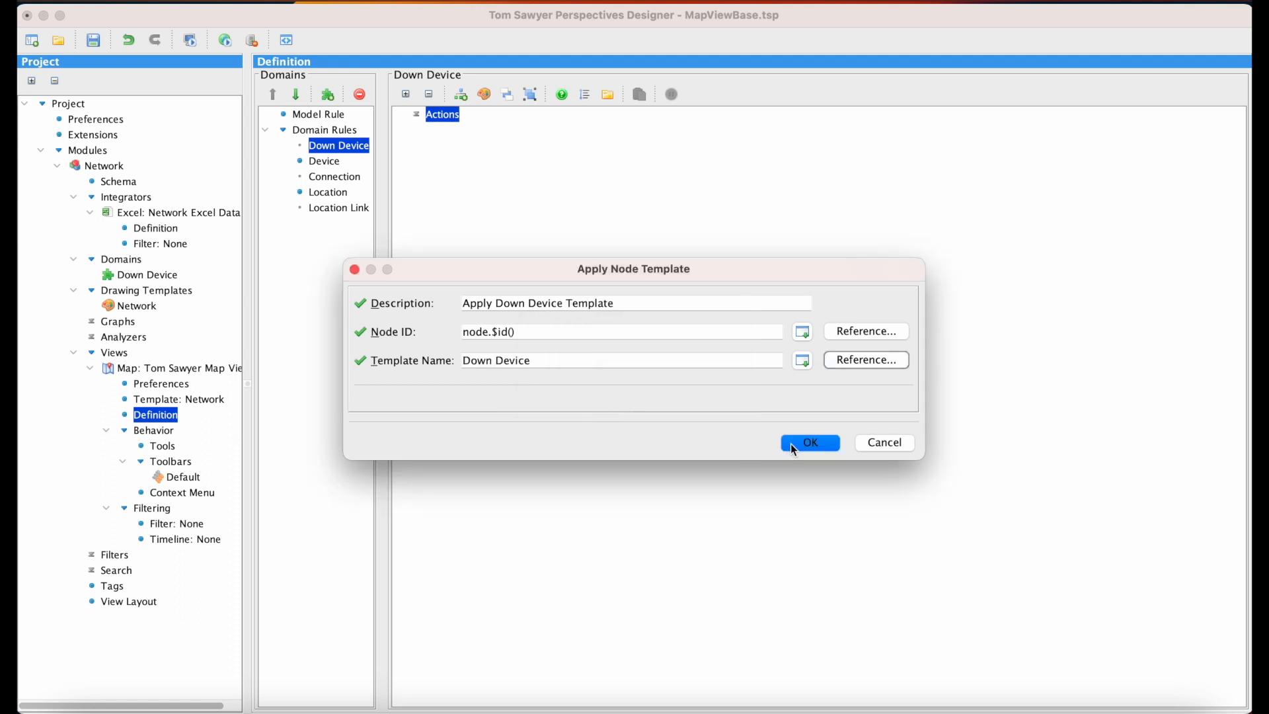
click(793, 448)
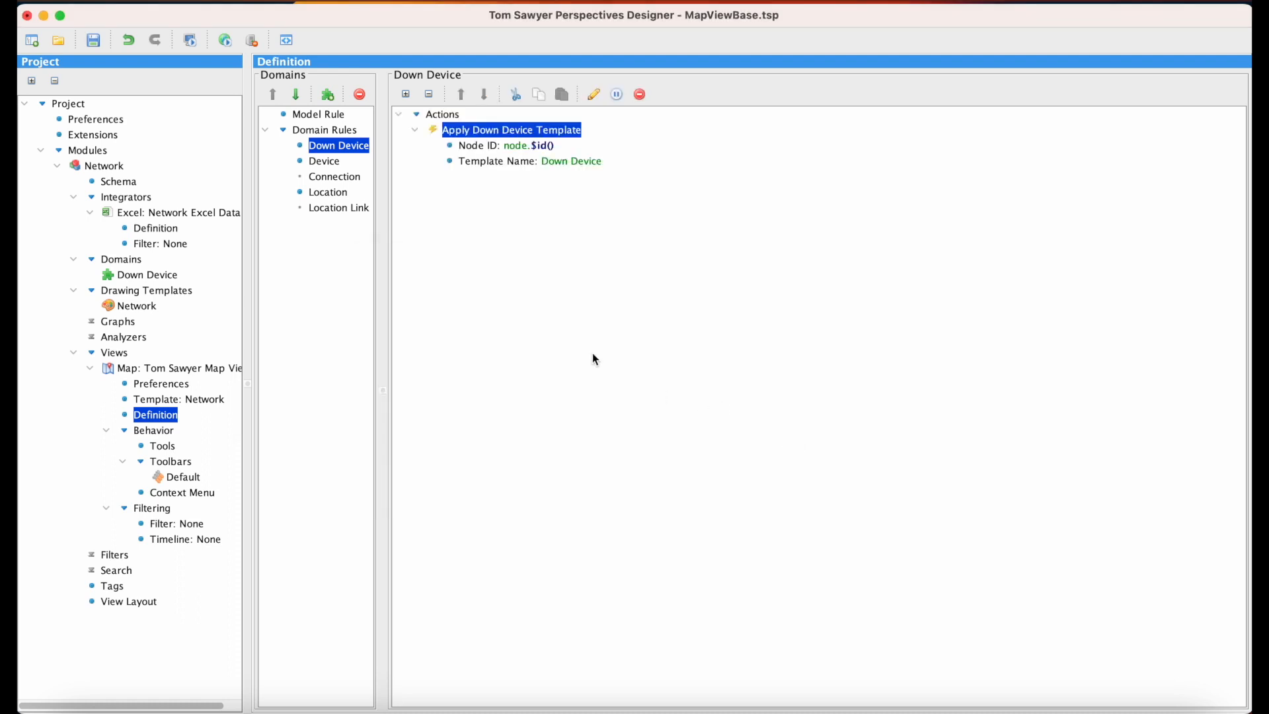
Step: In the Location Link domain rule, start a Transfer Node To Drawing action described as Transfer Device To Child Drawing
click(351, 207)
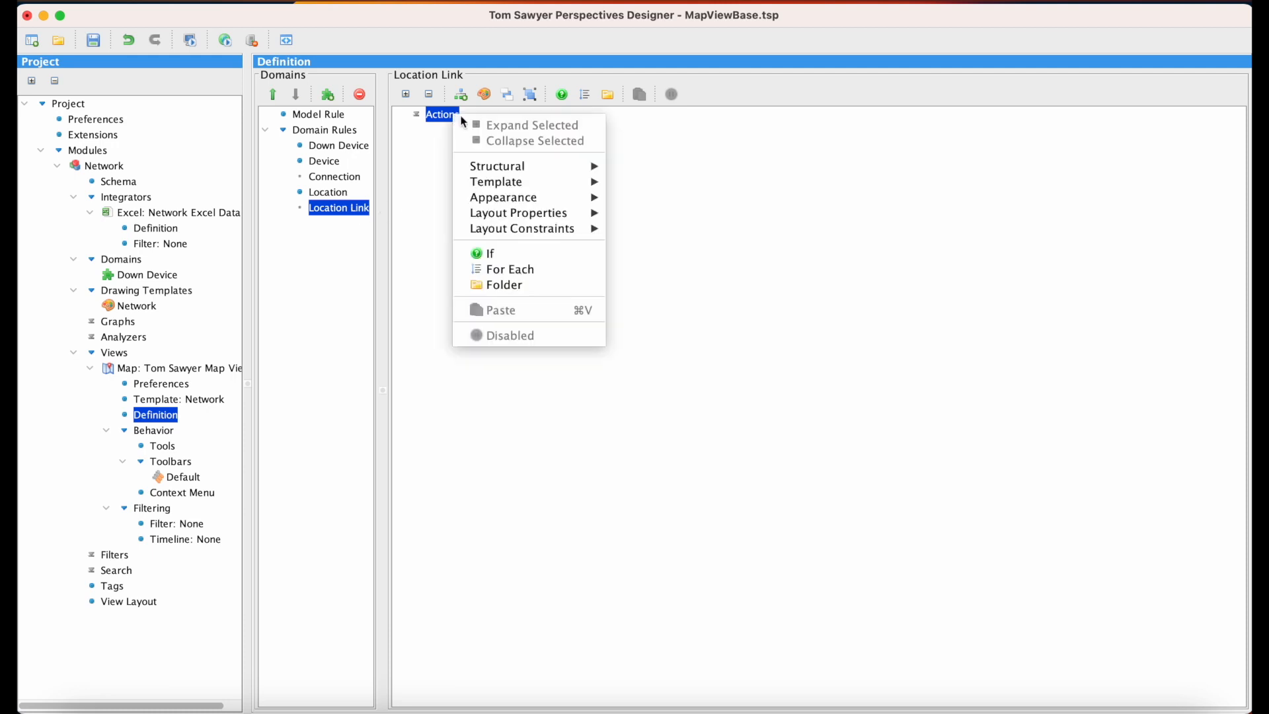
mouse_move(553, 166)
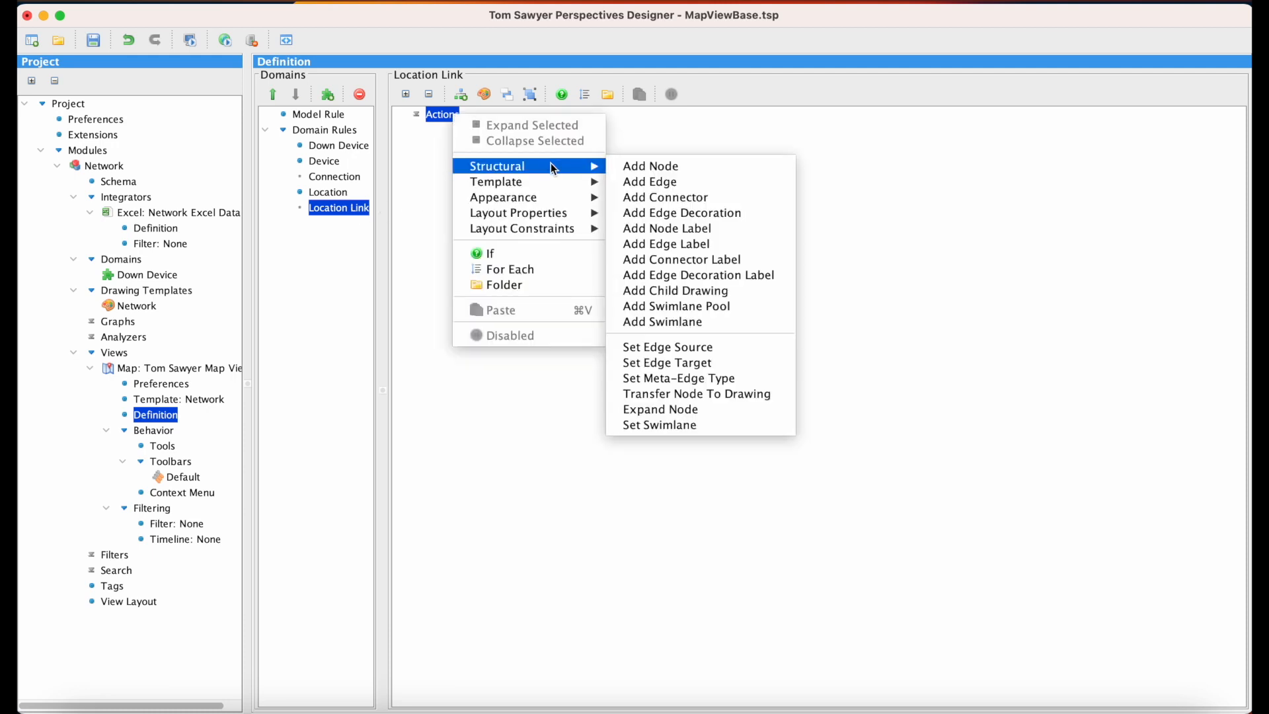
click(783, 393)
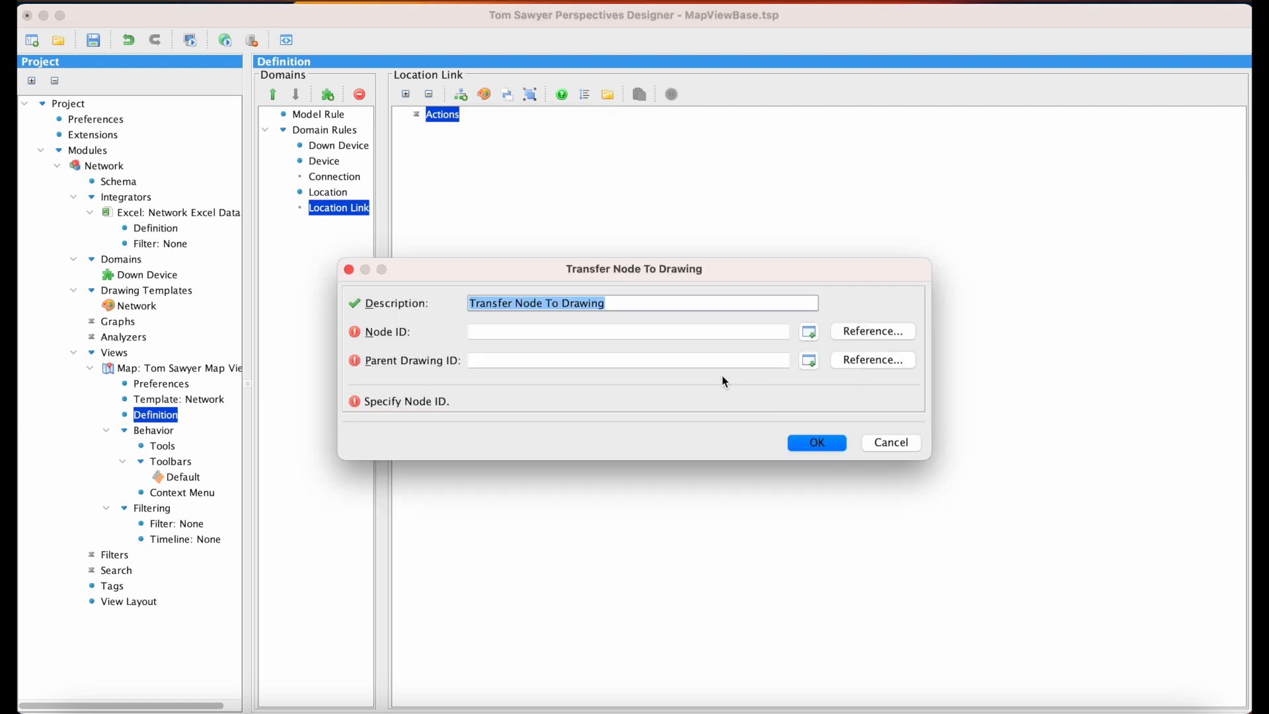
double_click(534, 302)
text(Device)
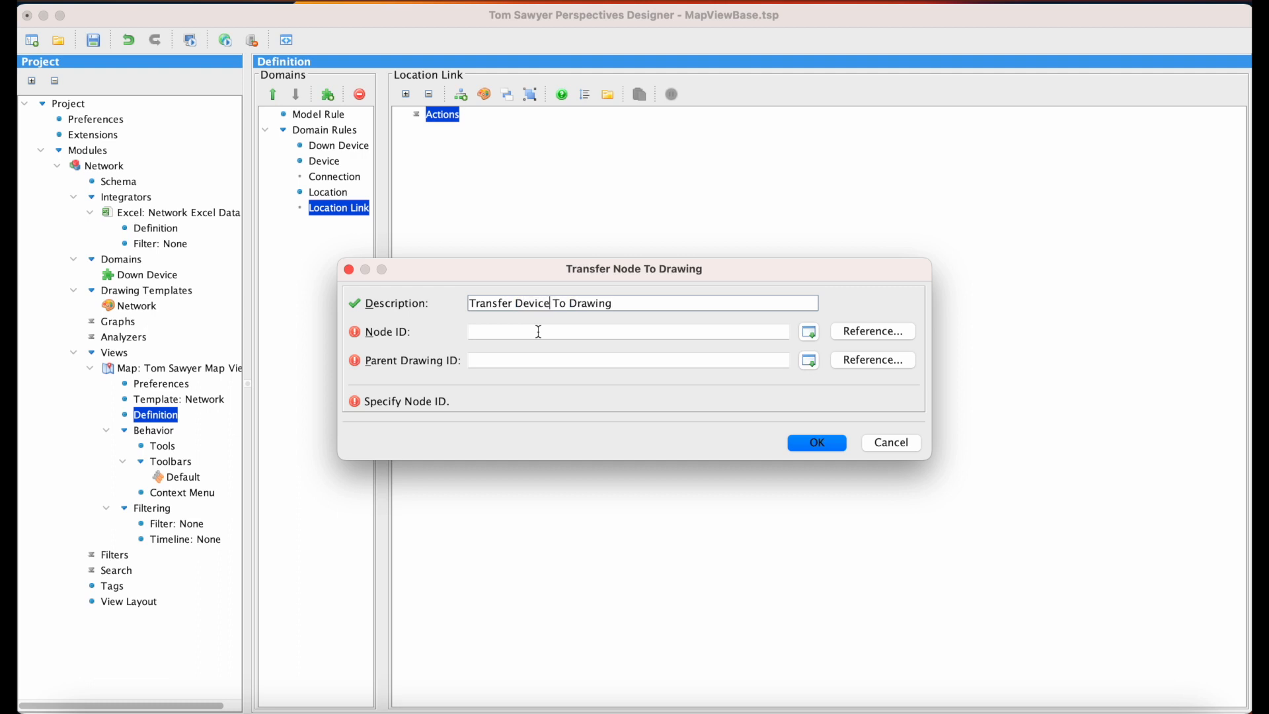
click(569, 315)
text(Child)
Step: Set the transfer action's node ID to node.$sourceId() and its parent drawing ID to drawing.Location.$targetId()
click(856, 334)
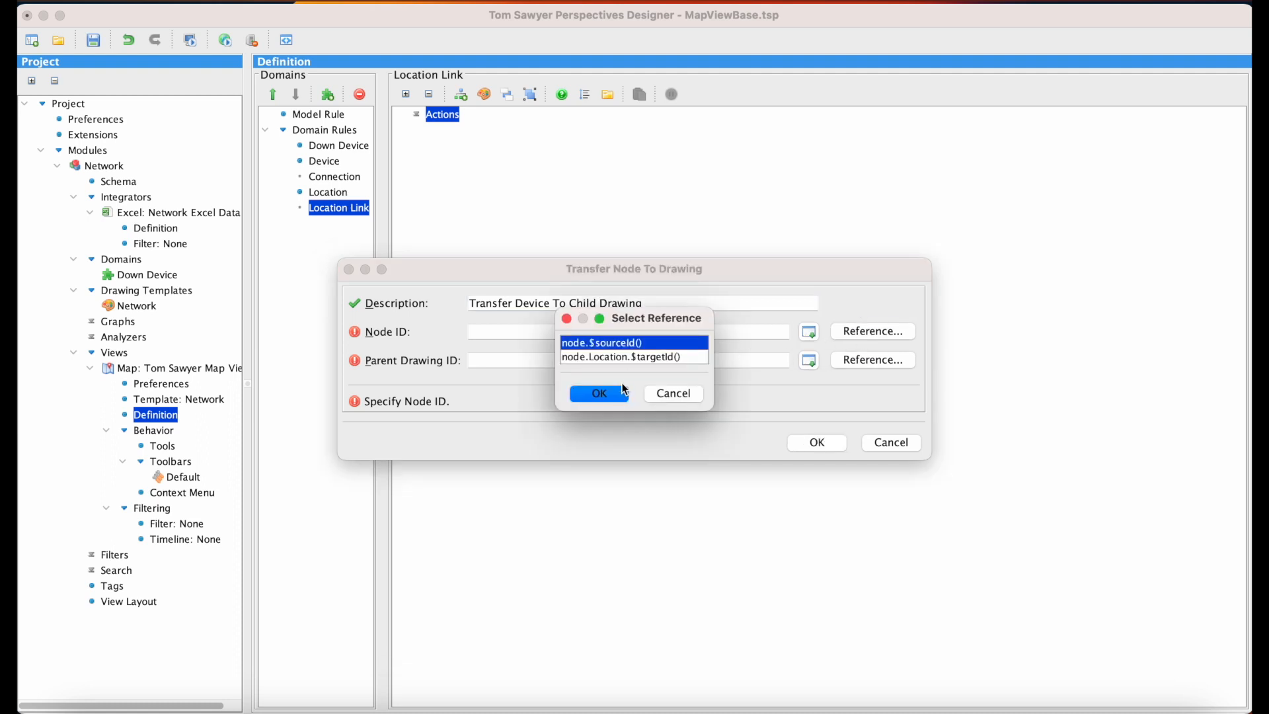
click(621, 394)
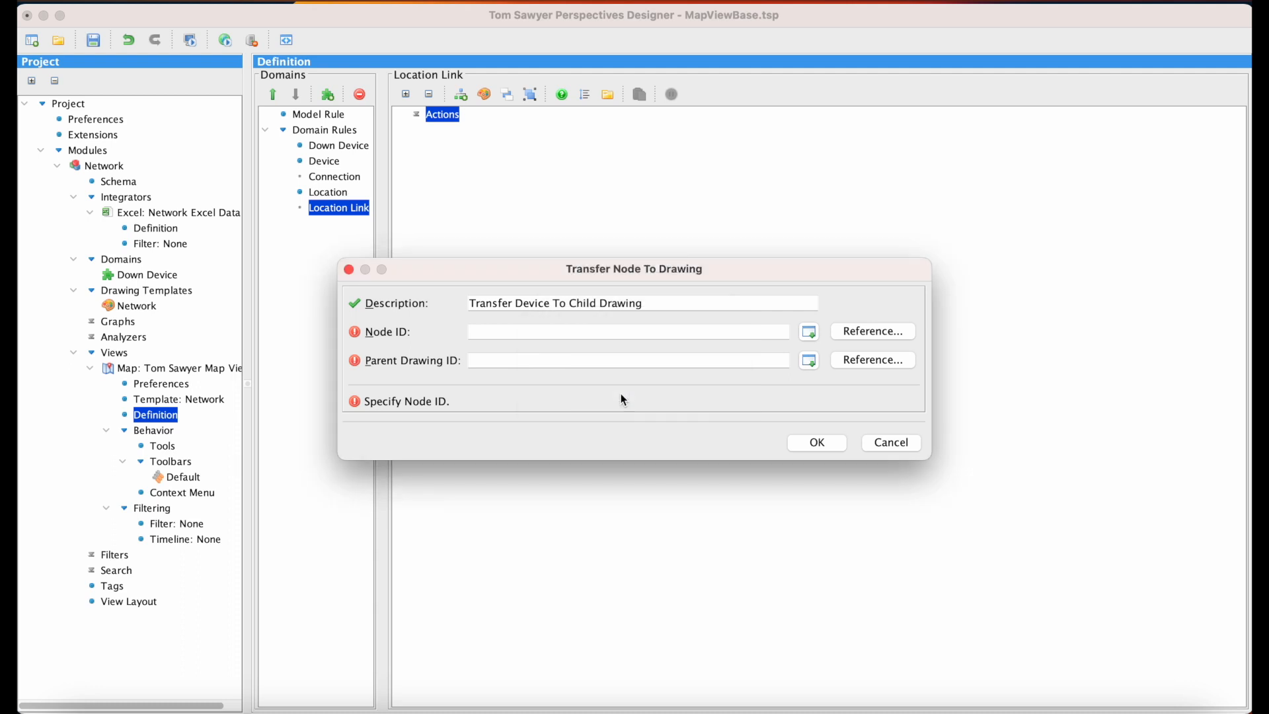
click(845, 361)
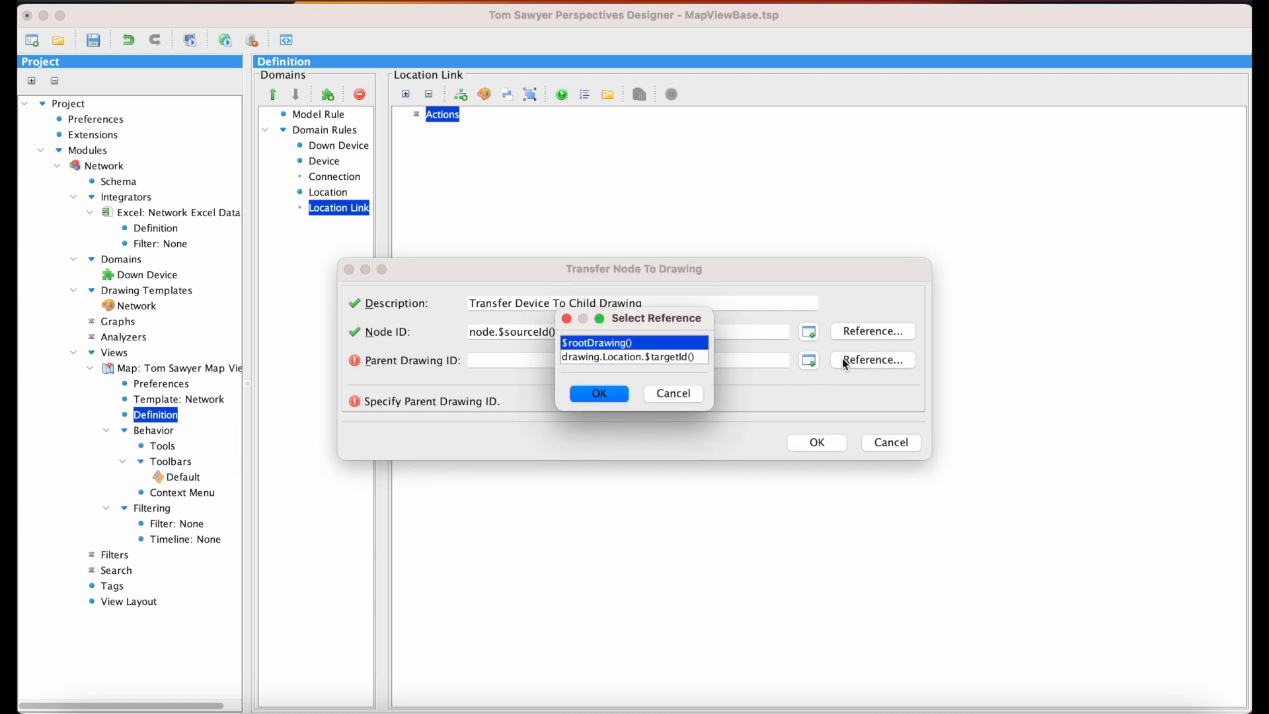
click(679, 357)
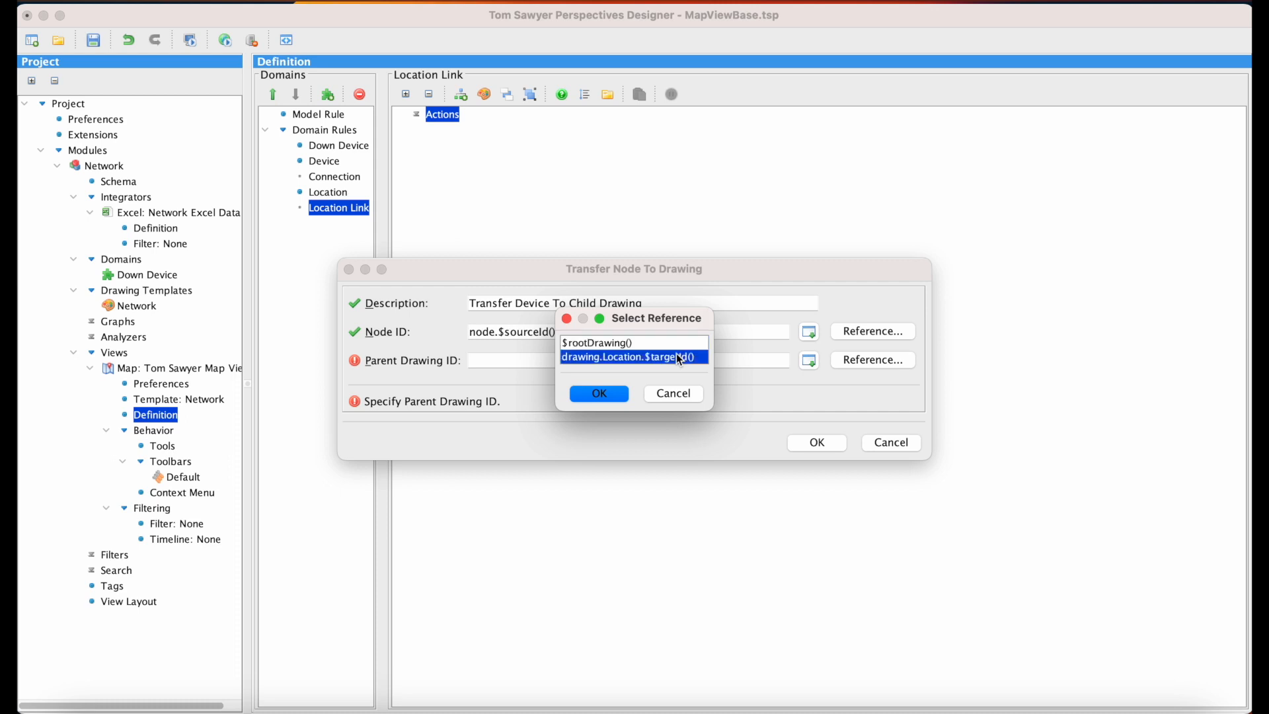
click(623, 399)
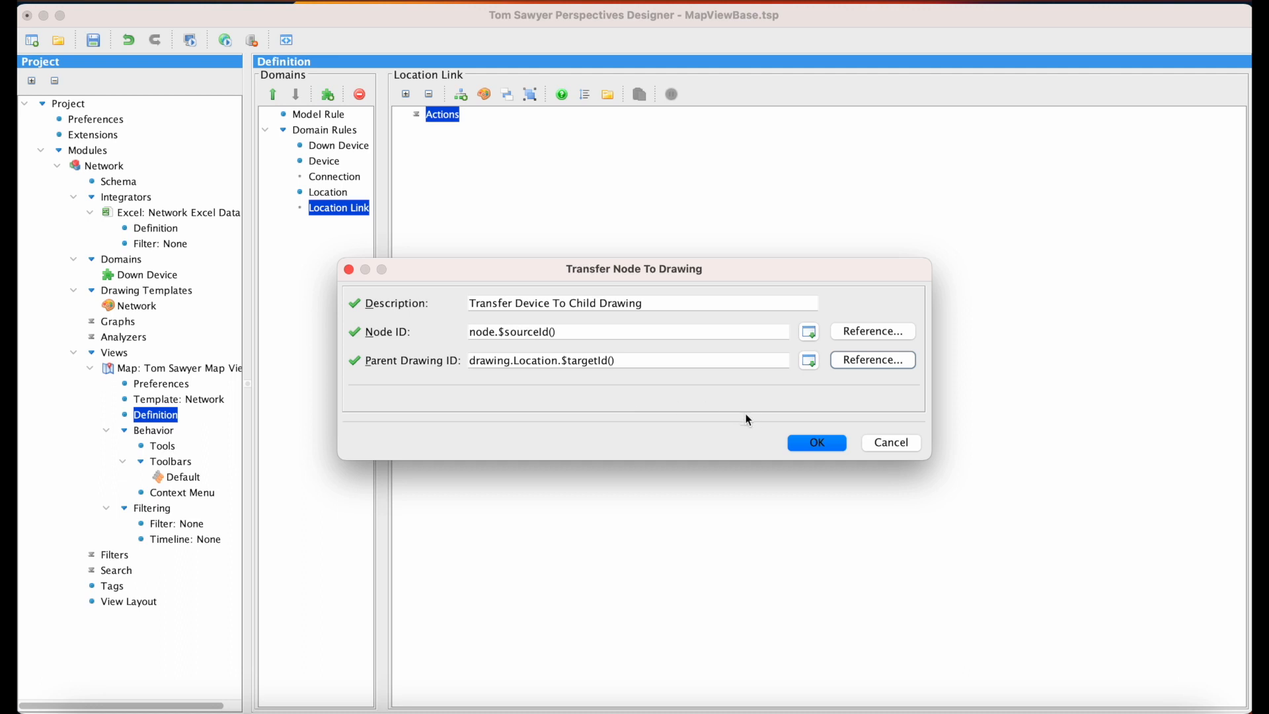
click(795, 441)
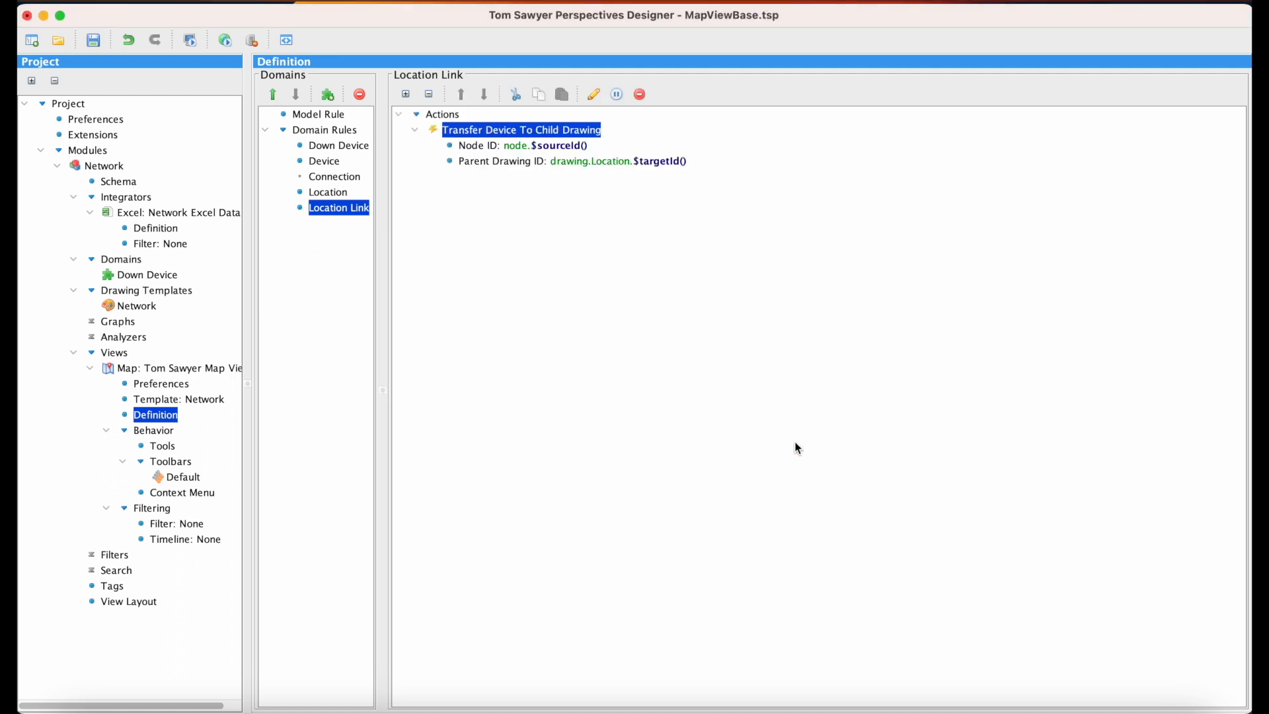
Step: In the Connection domain rule, create an Add Edge action described as Add Connection as Edge
click(357, 177)
right_click(454, 115)
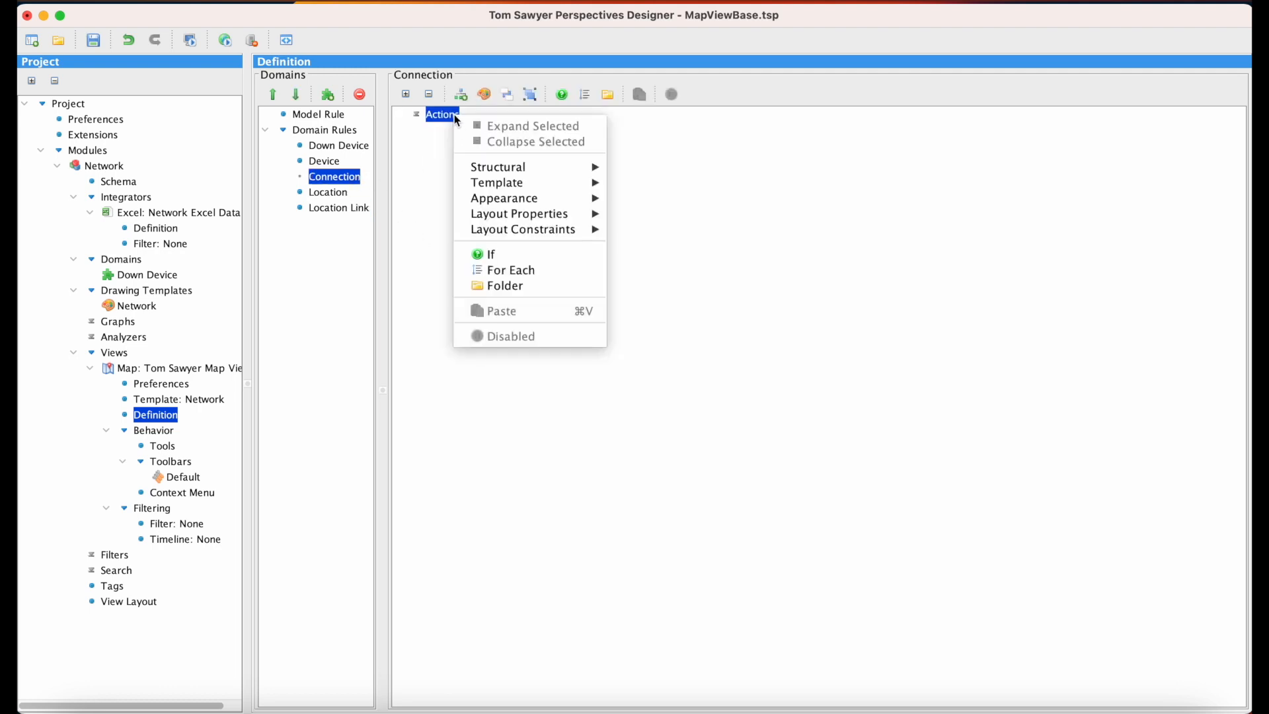
mouse_move(553, 161)
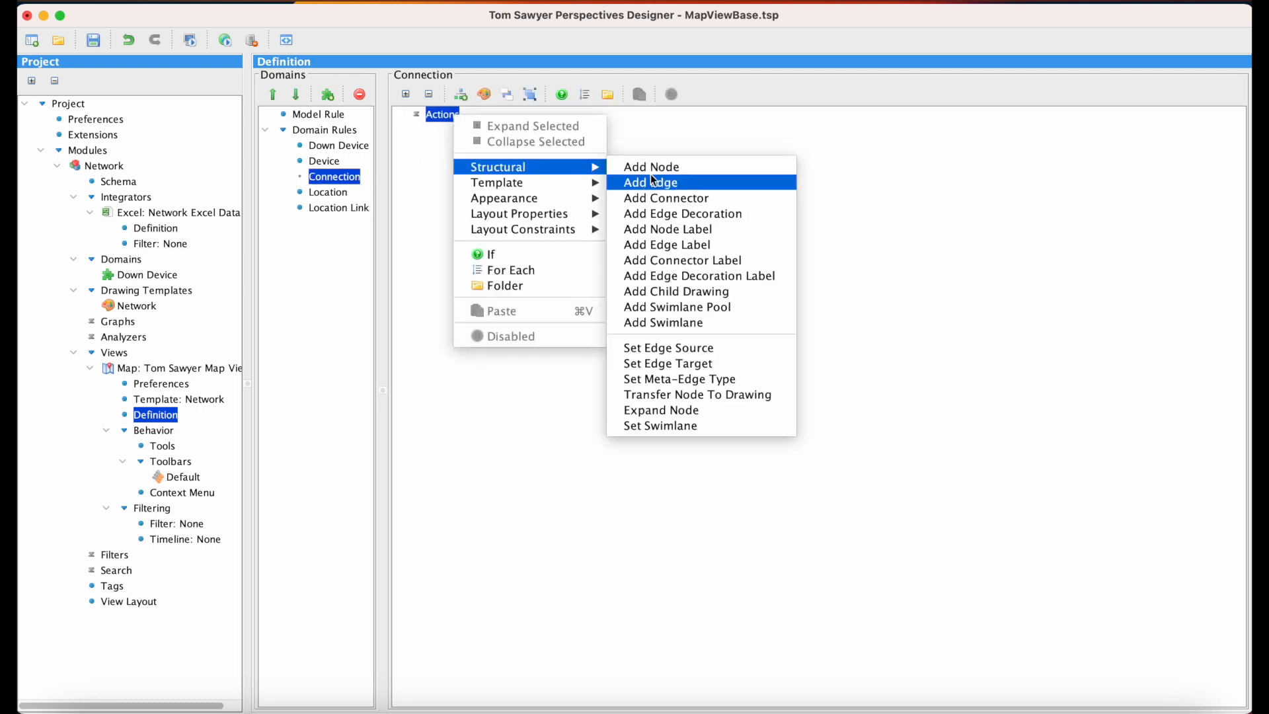
click(695, 183)
click(528, 232)
text(Connec)
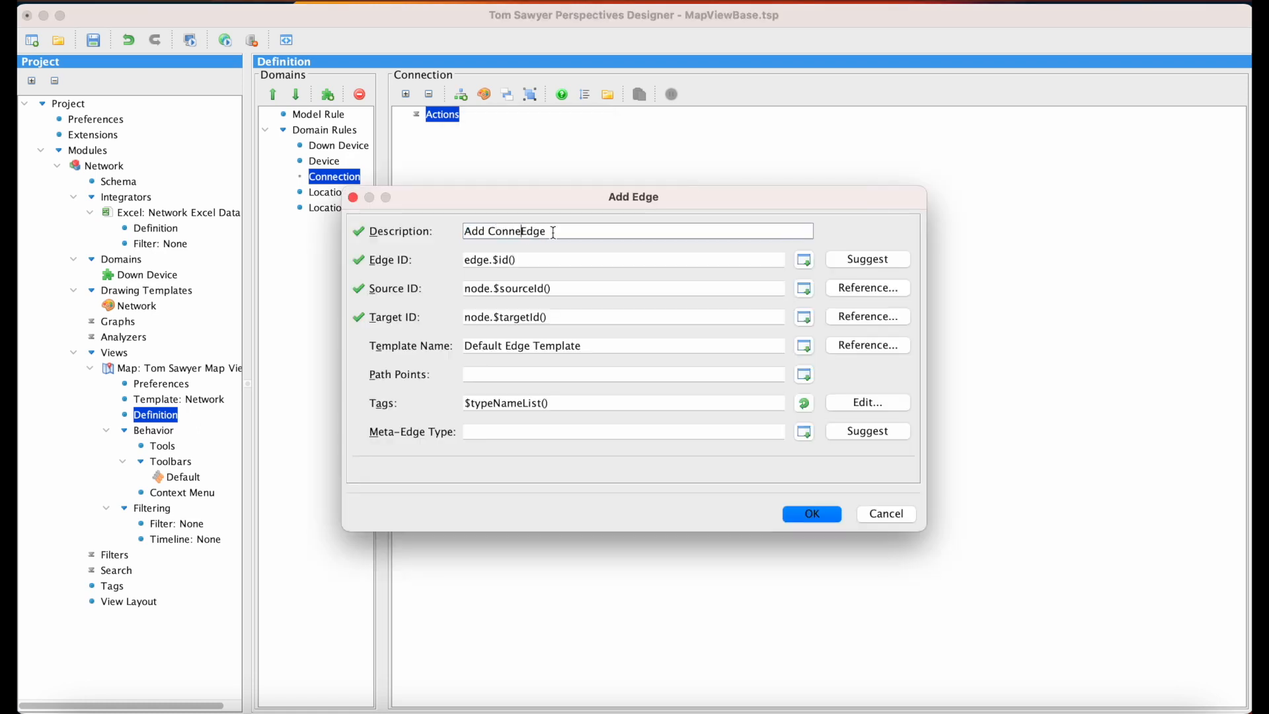
text(tion as)
click(830, 517)
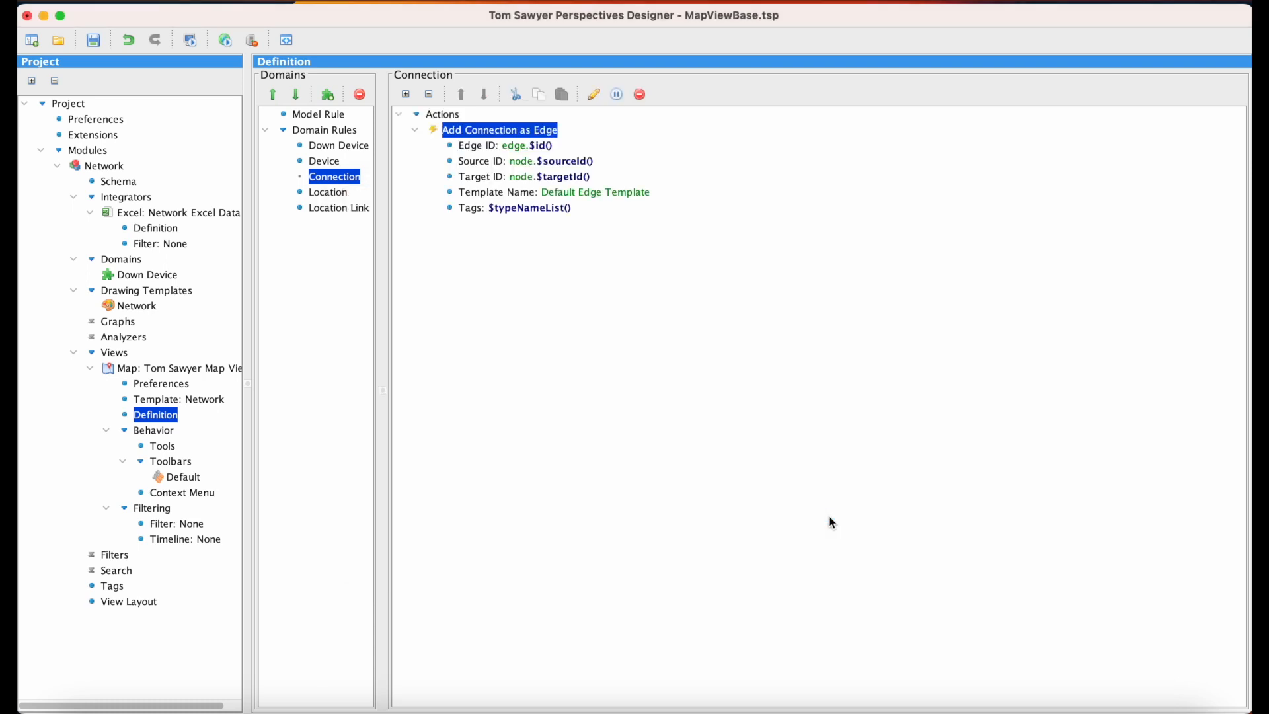
Step: Create an Add Edge Label action in the Connection rule, described as Add Capacity as Connection Label, with parent edge ID edge.$id()
right_click(456, 116)
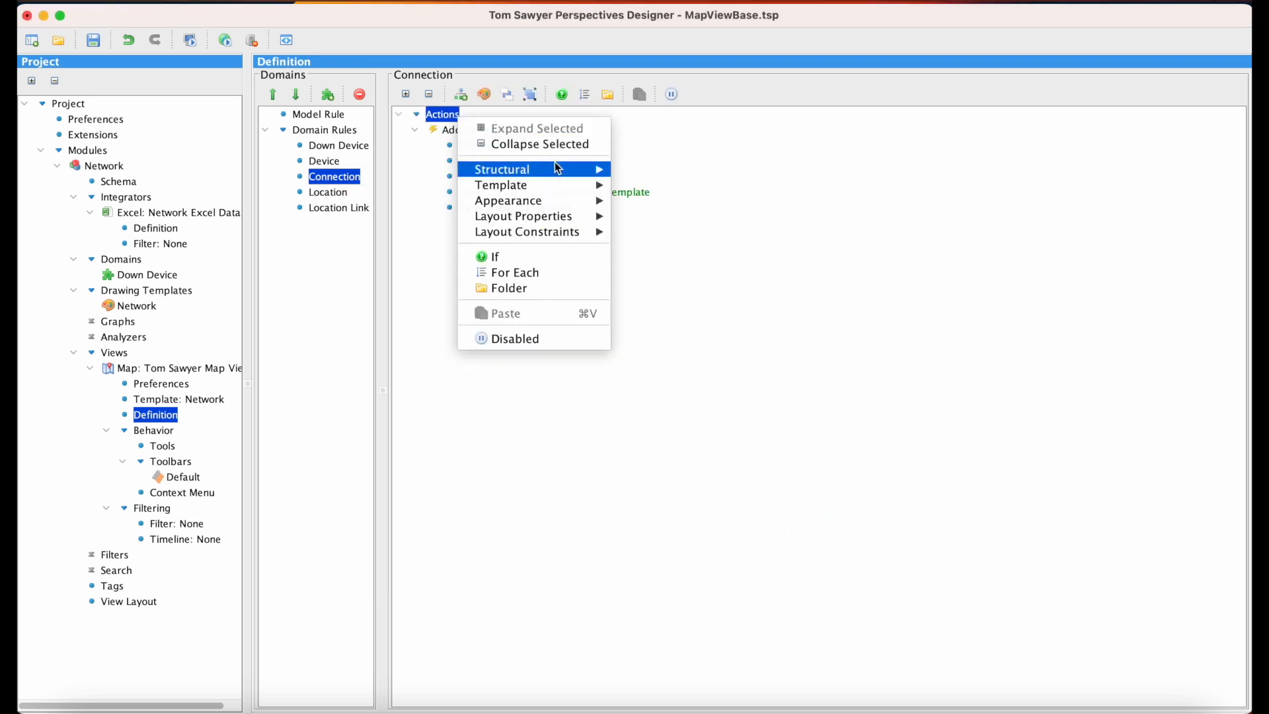
mouse_move(566, 169)
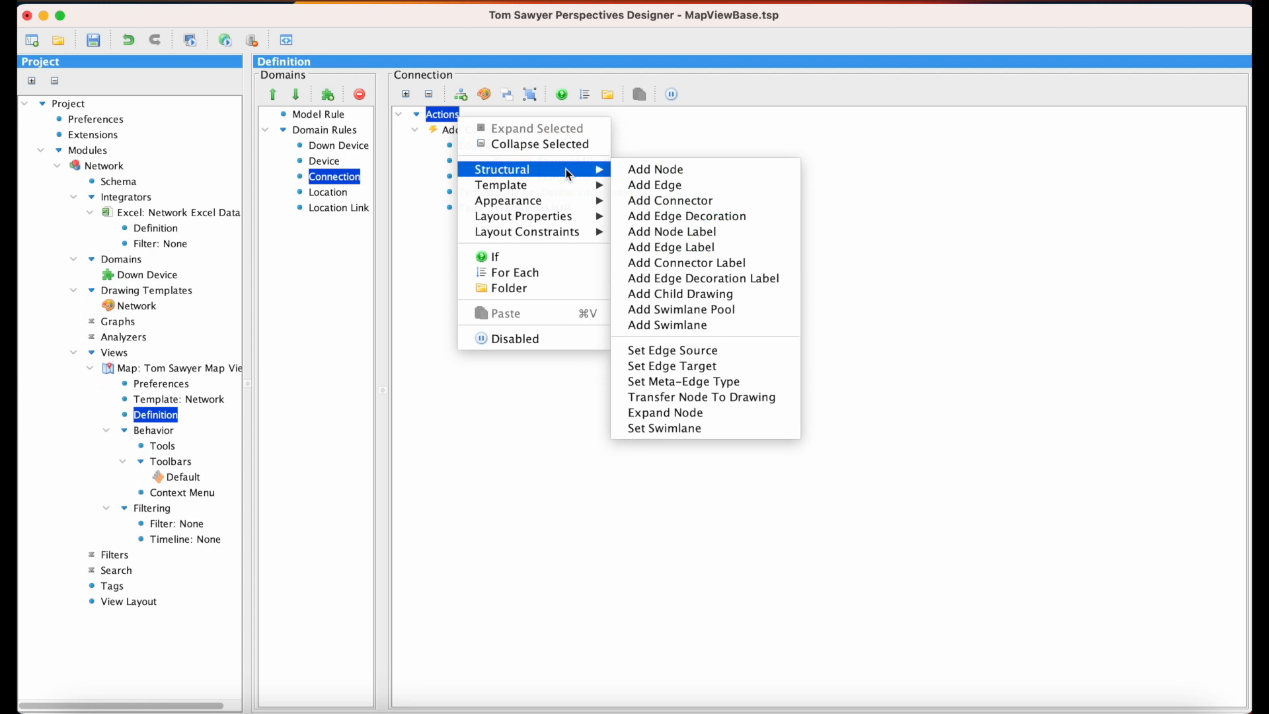
click(739, 247)
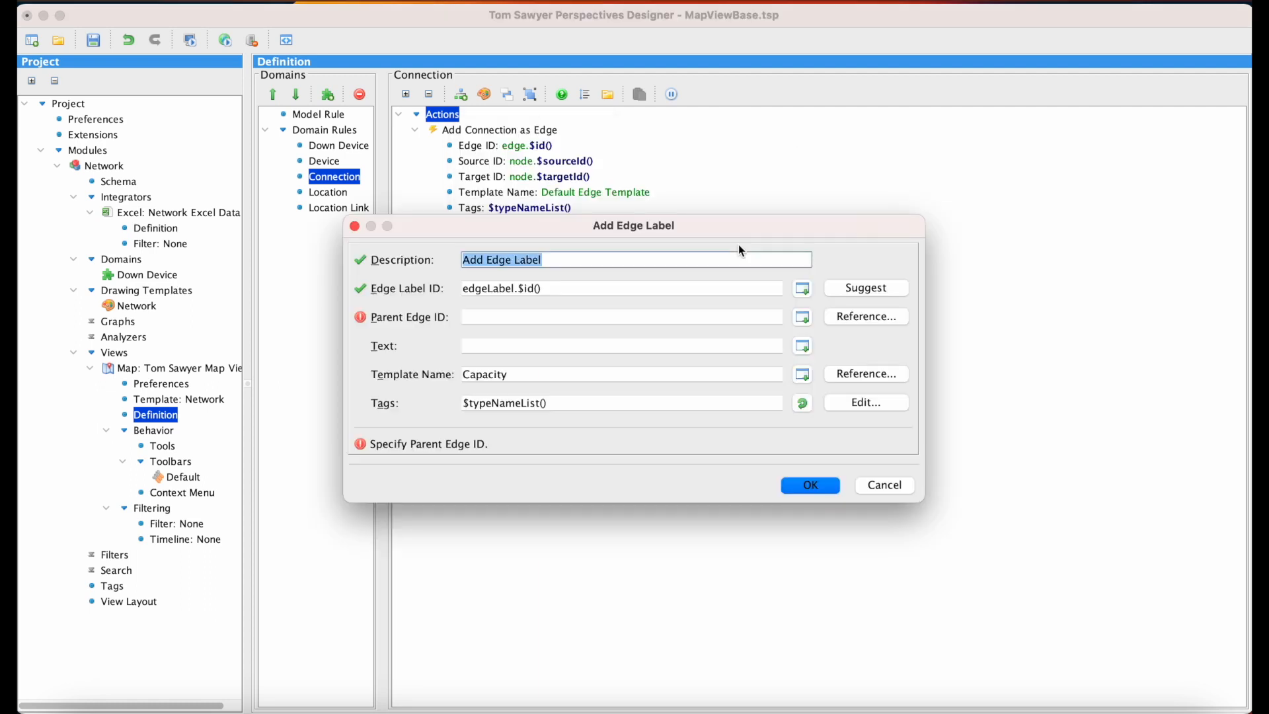
click(624, 255)
double_click(501, 259)
text(Capacity as)
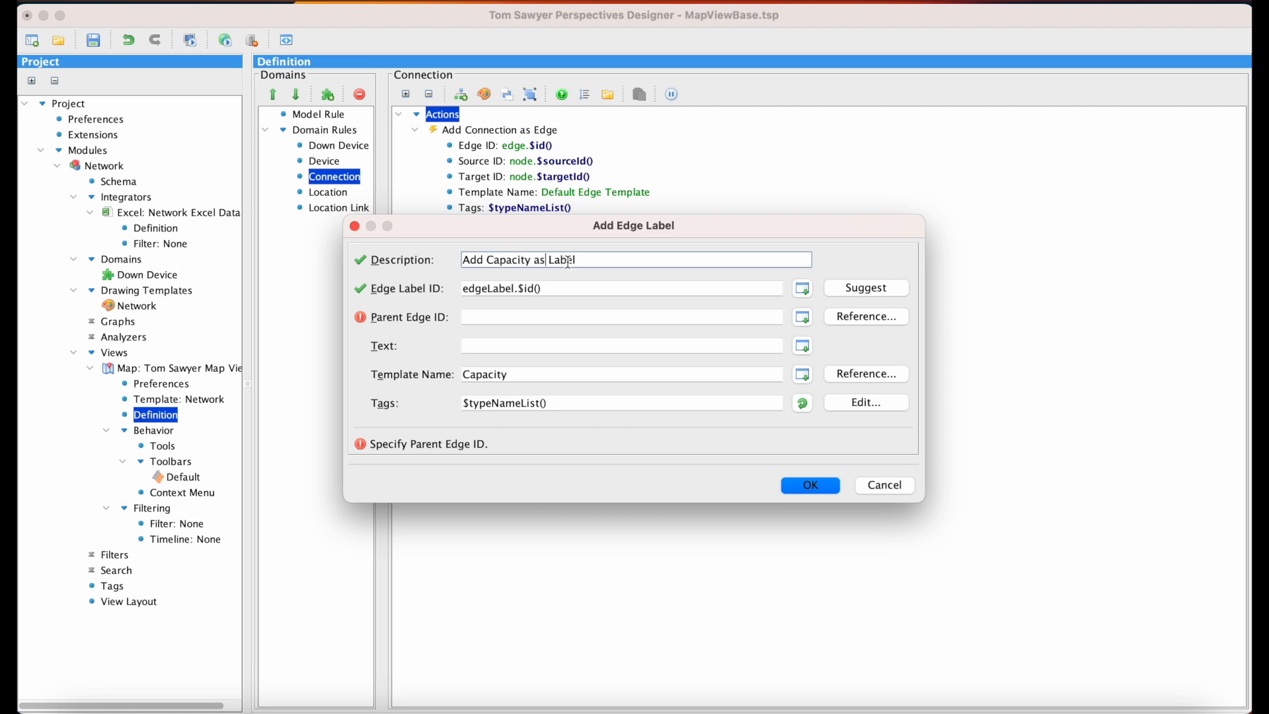
text( Connection)
click(832, 318)
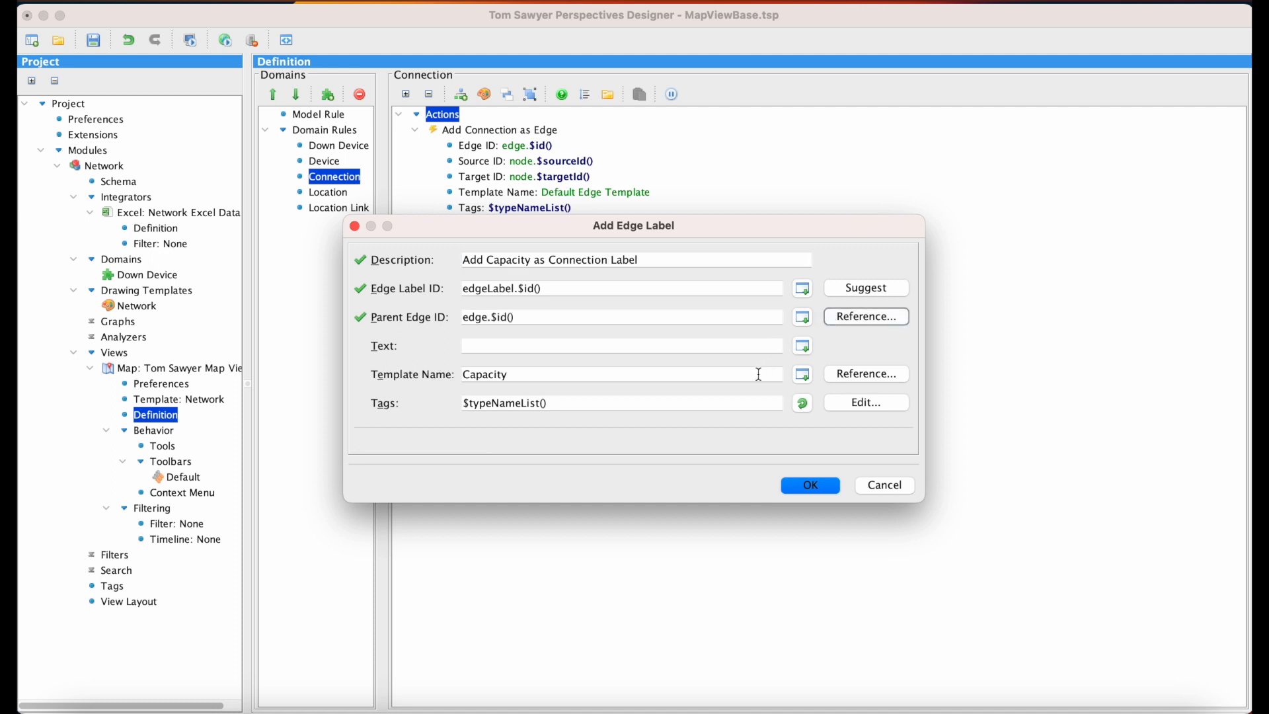
click(830, 483)
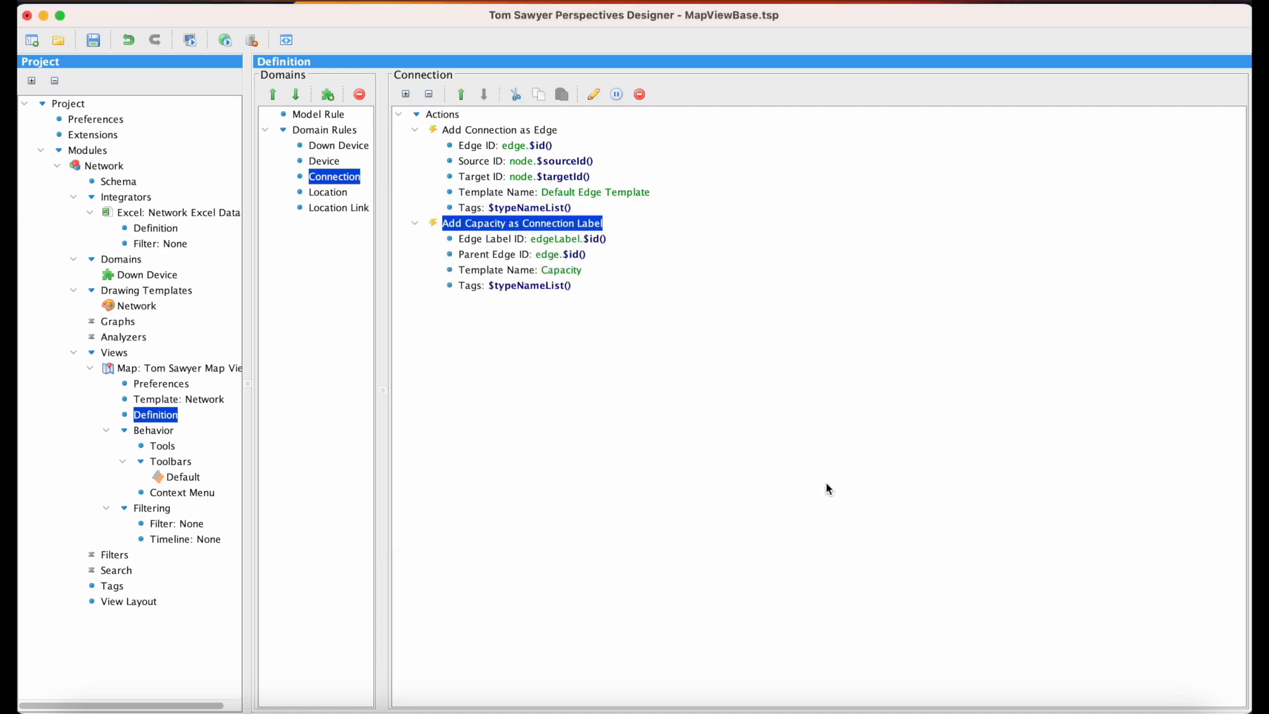
Step: Create a Set Edge Label Layout Properties action in the Connection rule for edgeLabel.$id() with the region set to Over
click(455, 116)
right_click(455, 116)
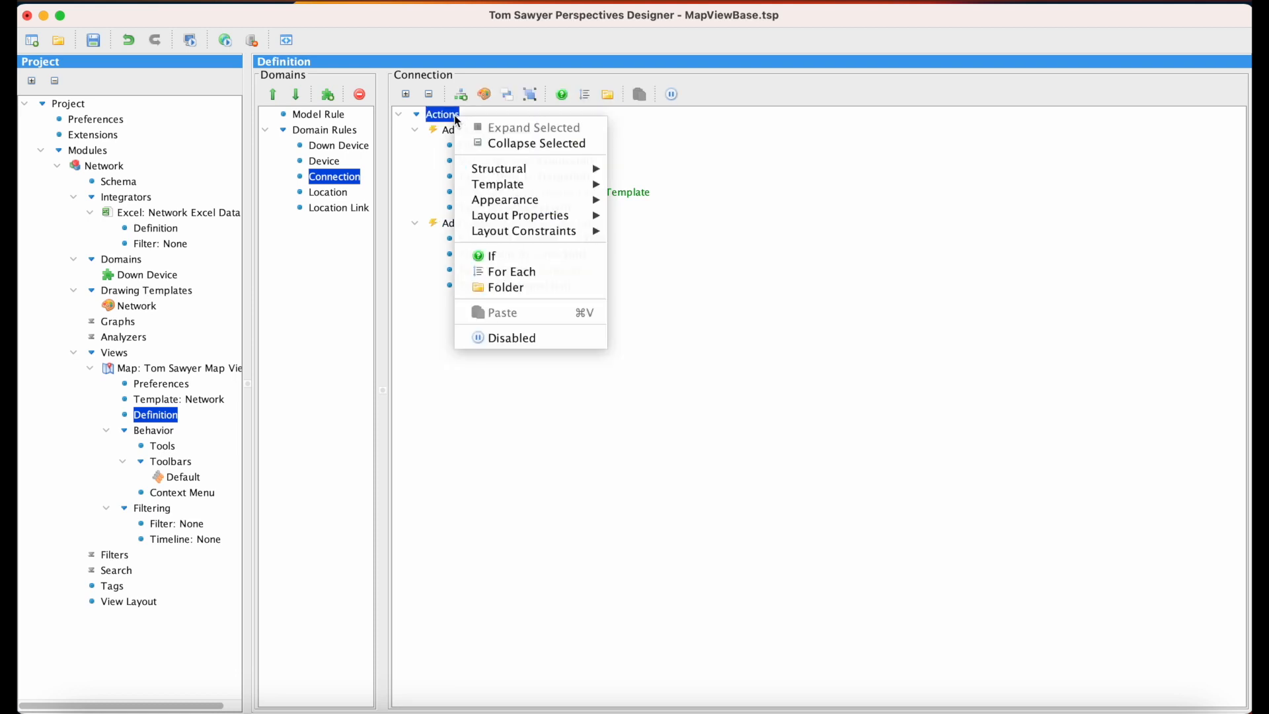
mouse_move(581, 217)
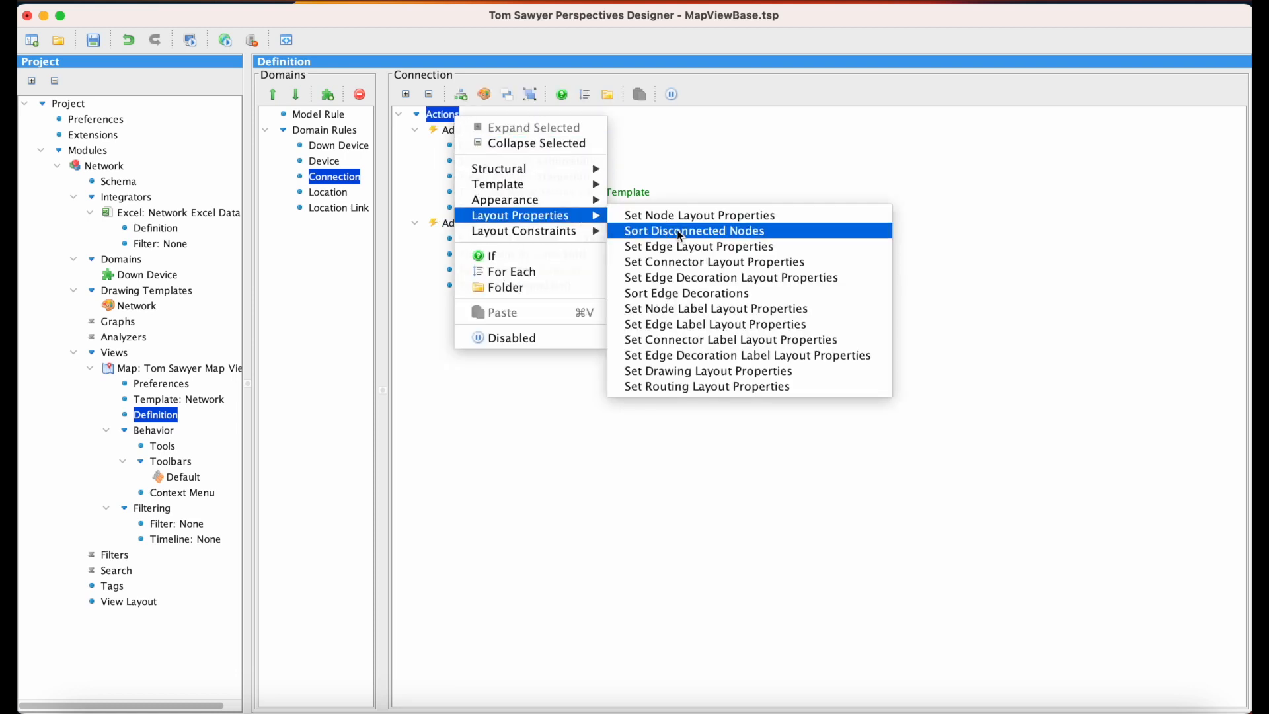
click(820, 323)
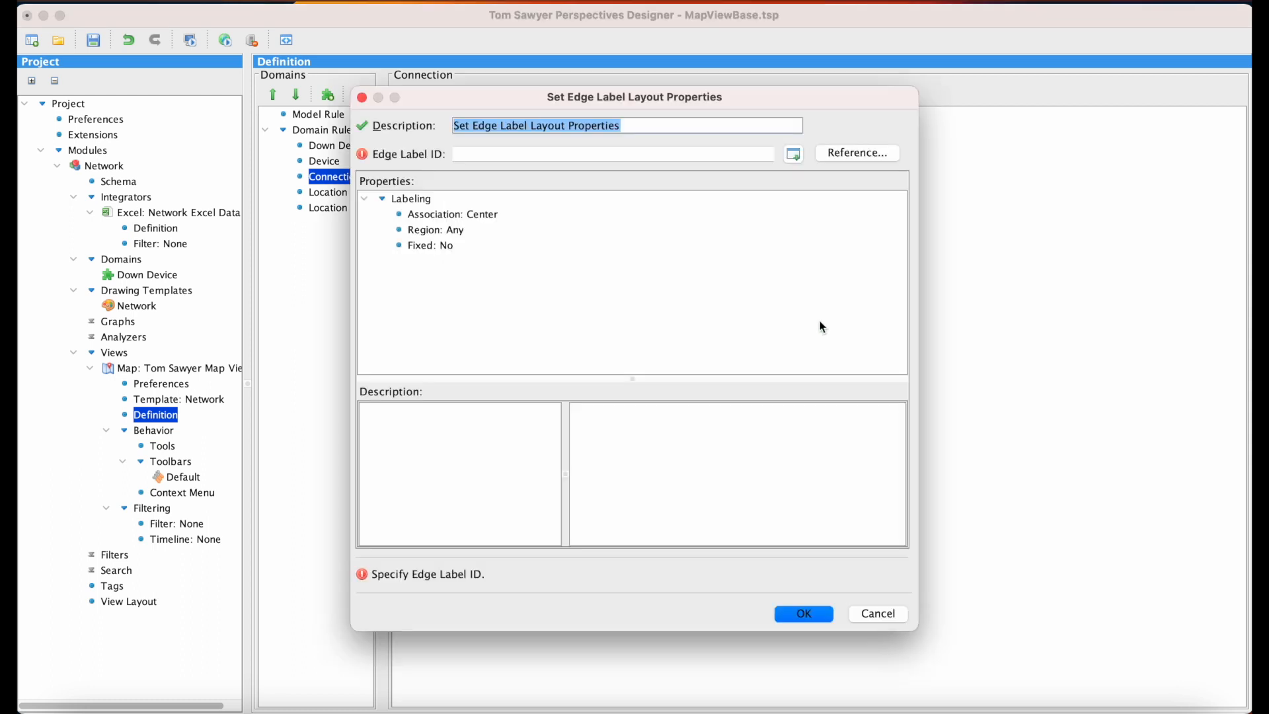
click(868, 153)
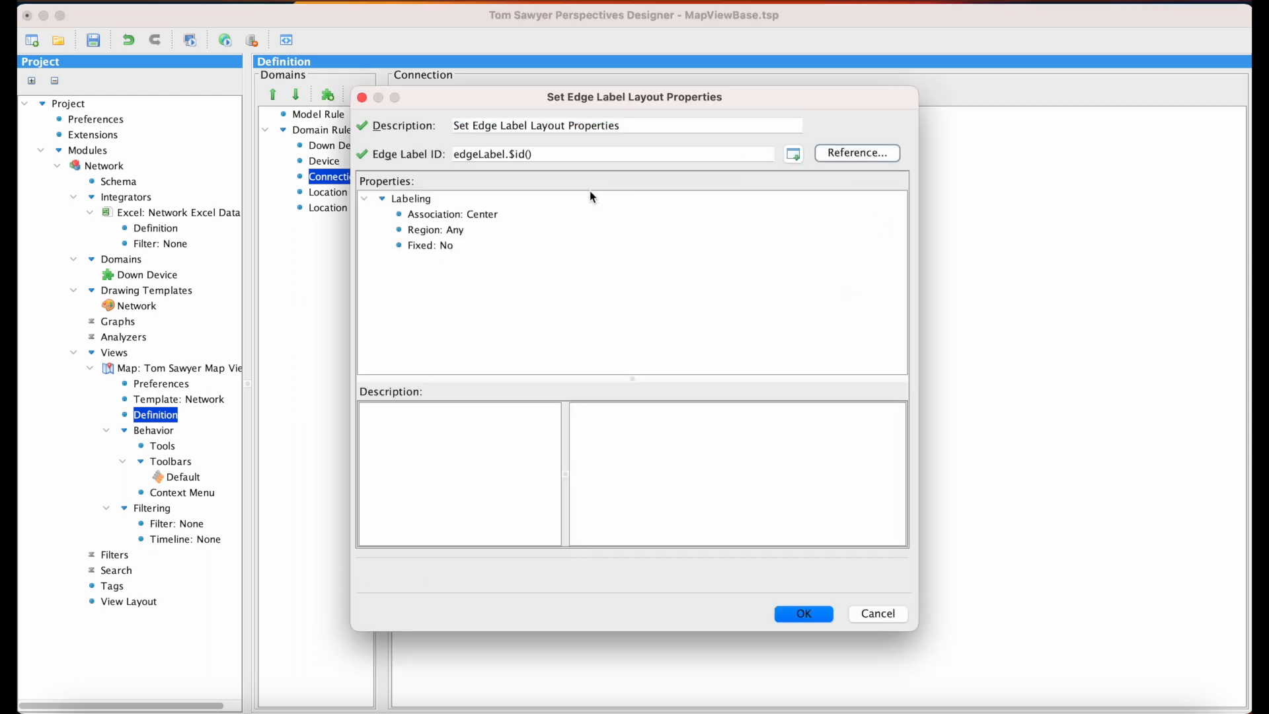
click(461, 230)
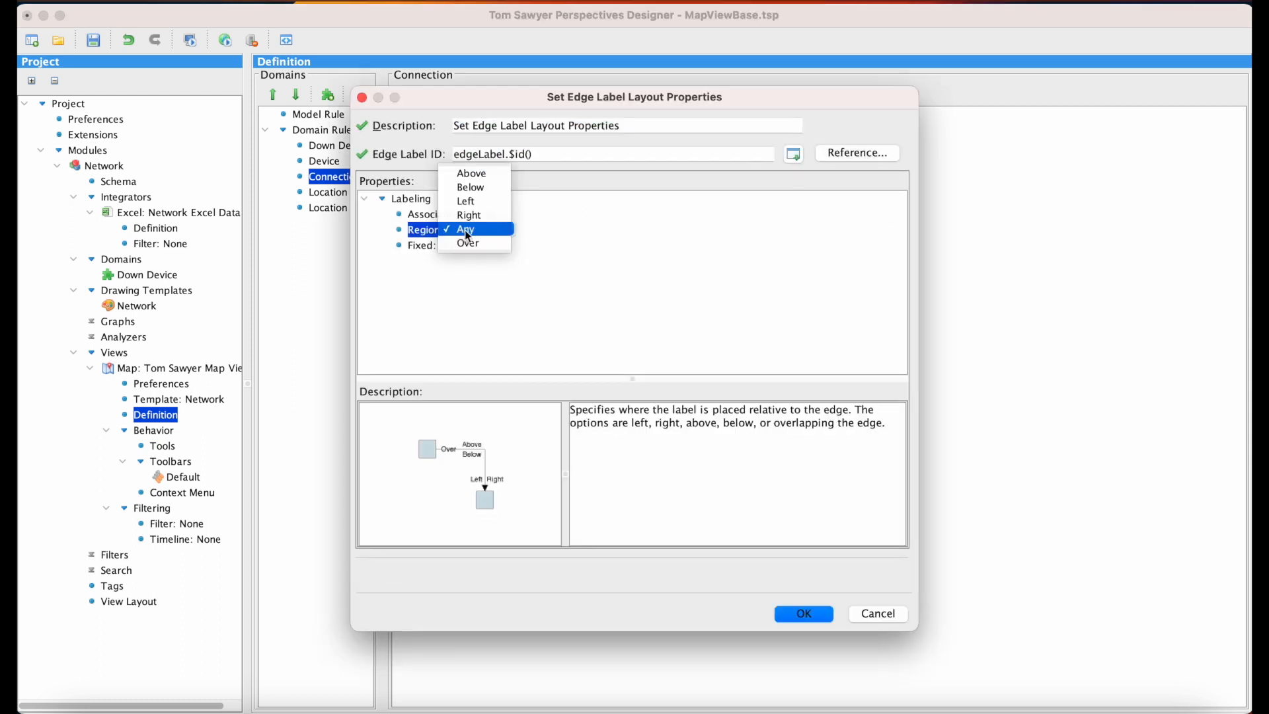
click(491, 244)
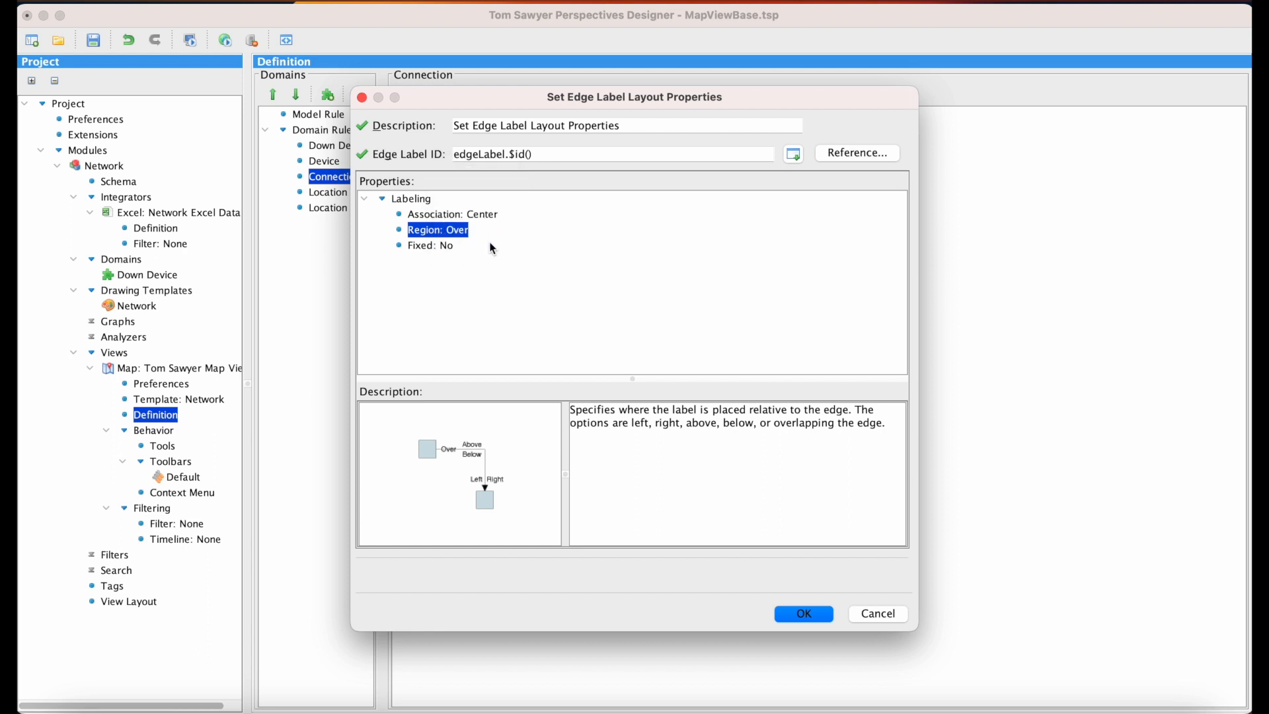
click(803, 614)
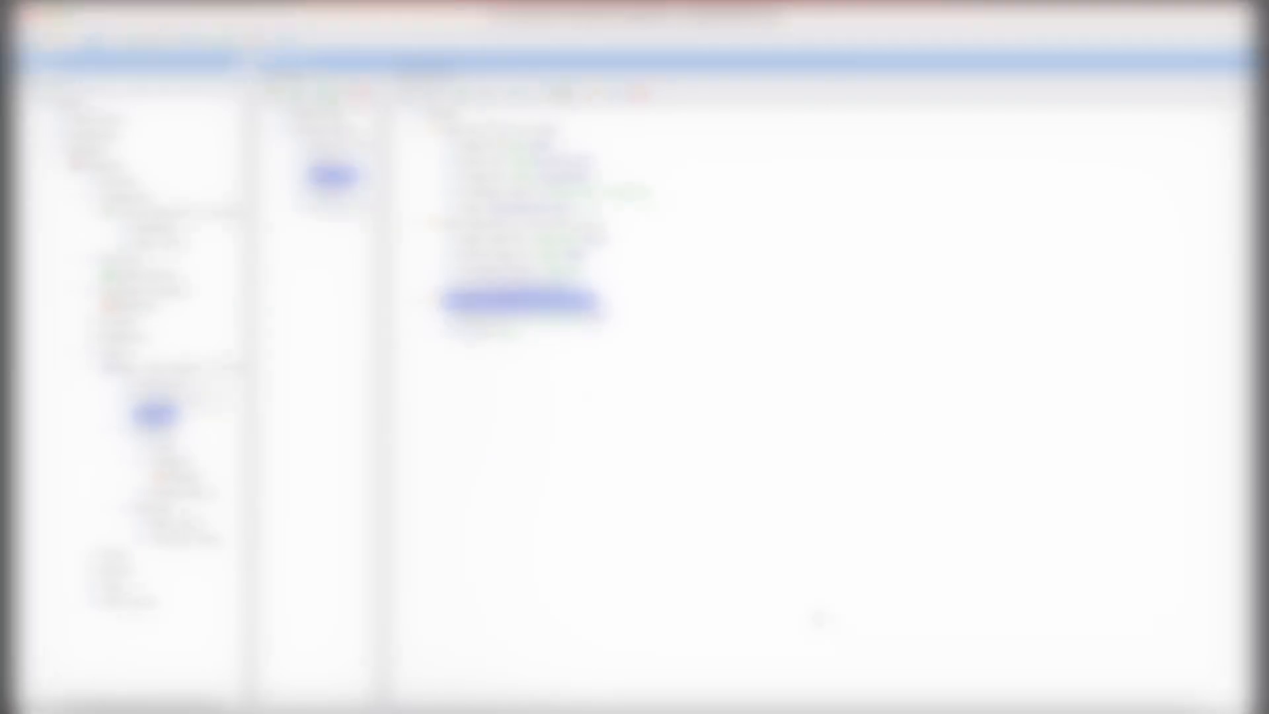
Step: Open the map view's Default toolbar definition
click(176, 477)
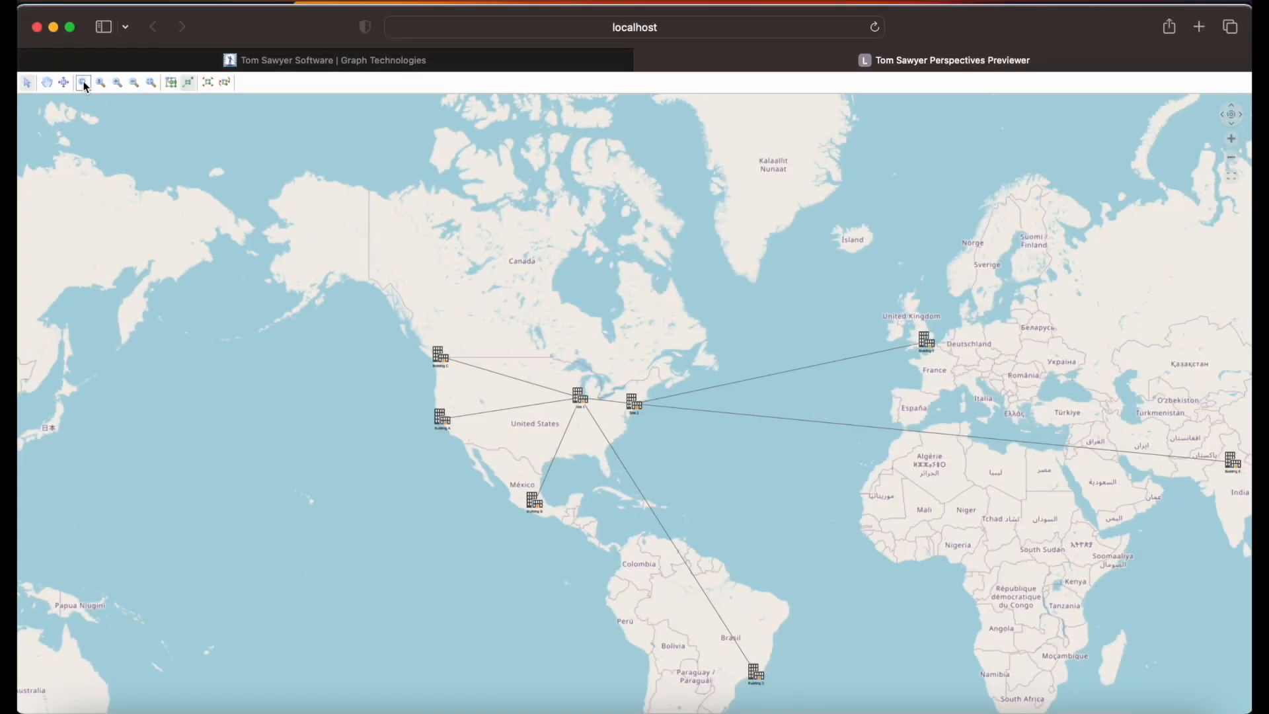
Step: In the browser preview, zoom in on Building A on the California coast and expand its nested device drawing
click(83, 82)
drag(425, 401, 464, 442)
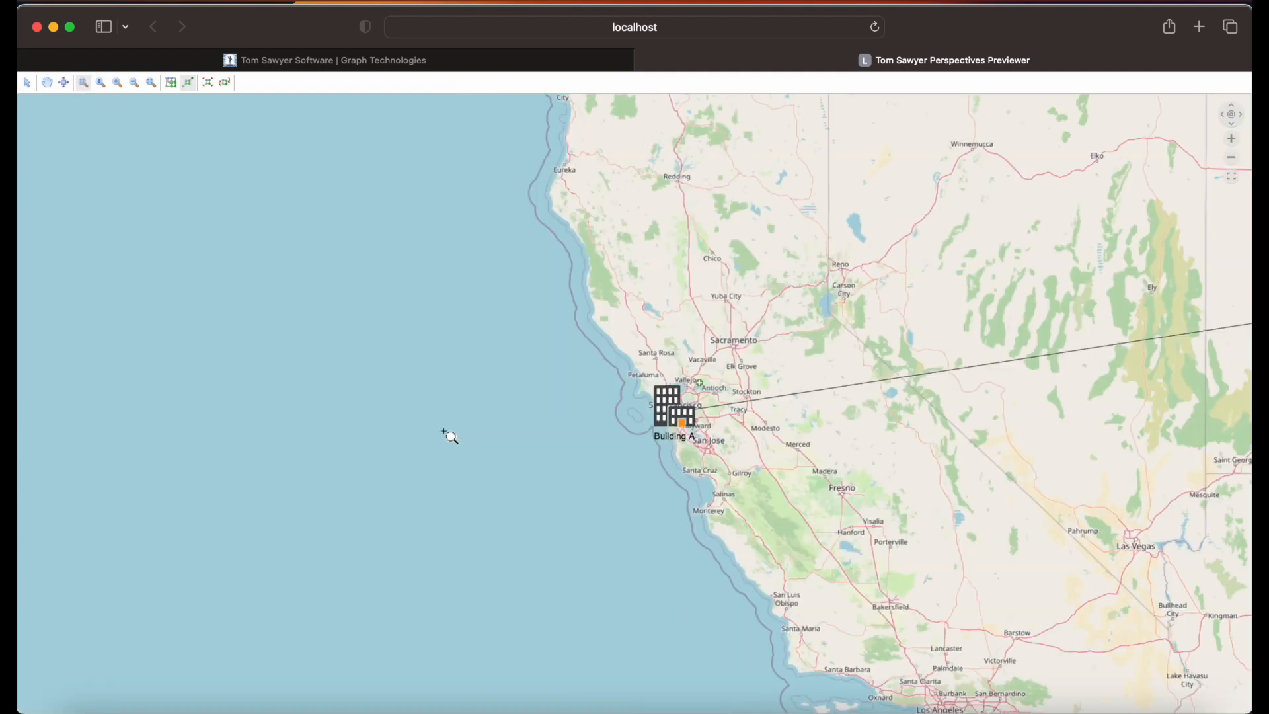
click(25, 84)
double_click(702, 388)
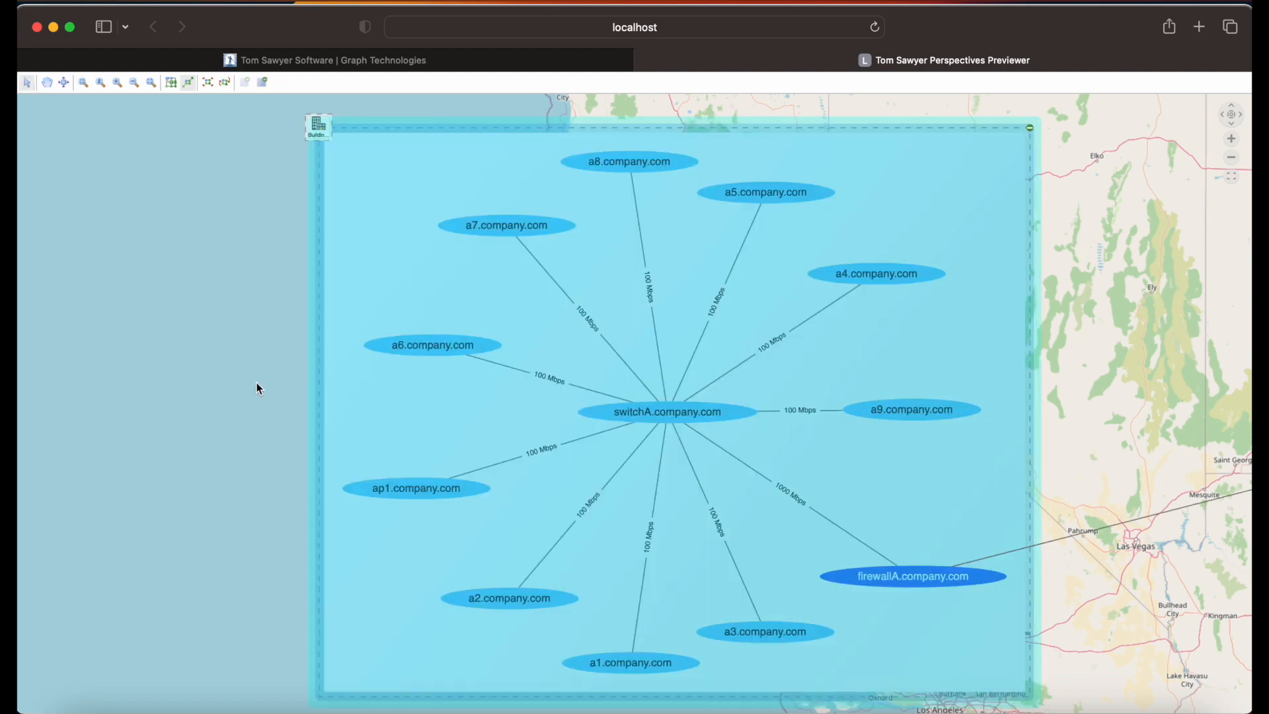
Step: Select Building A, collapse its nested drawing, and clear the selection
click(259, 389)
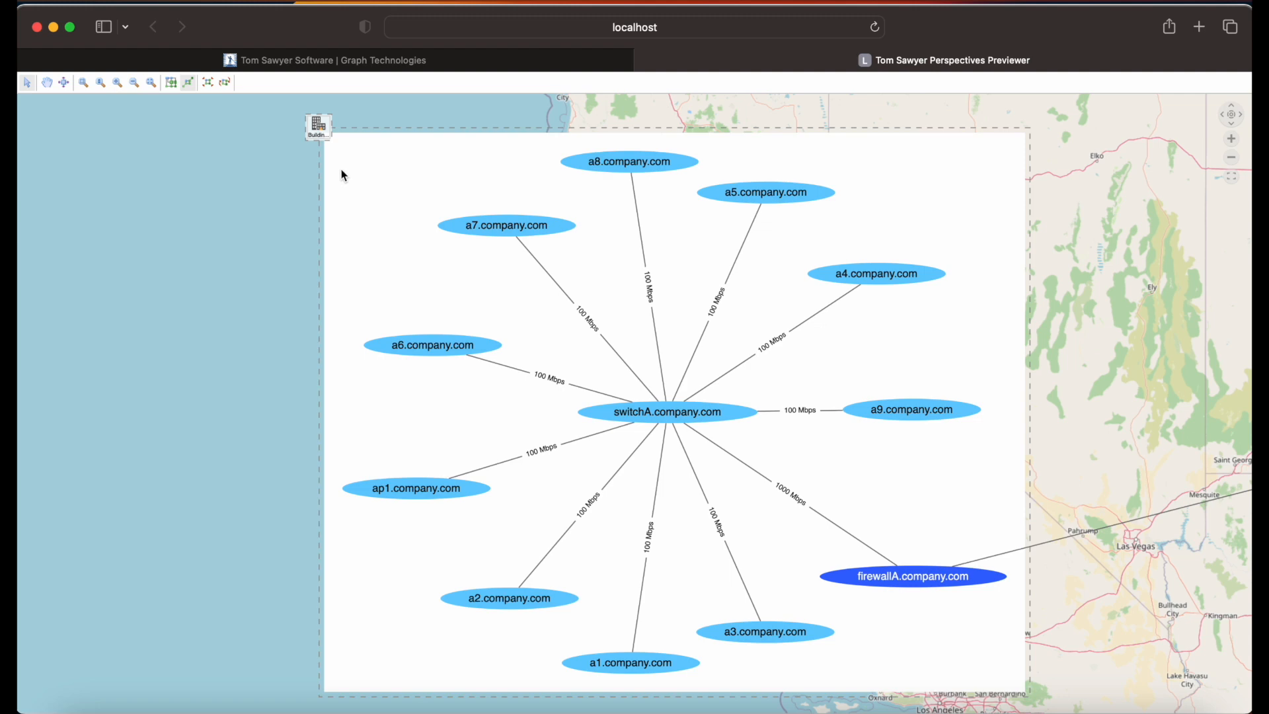
click(321, 124)
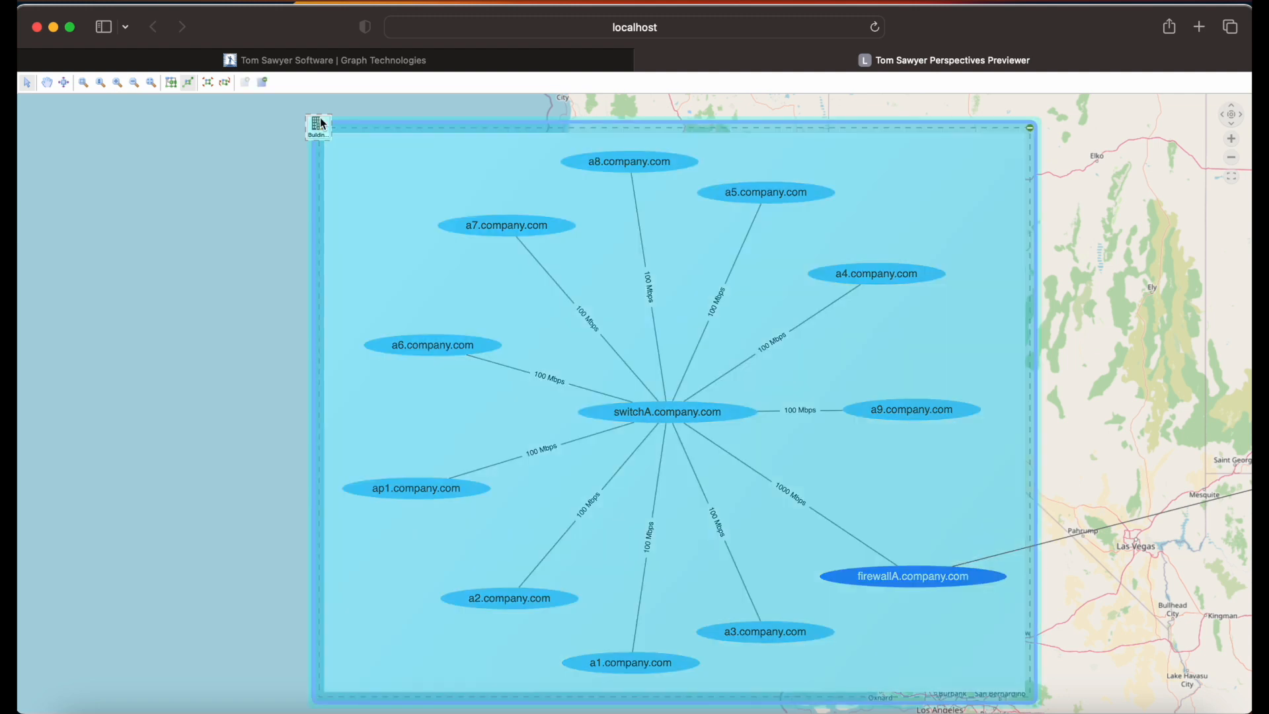
click(263, 83)
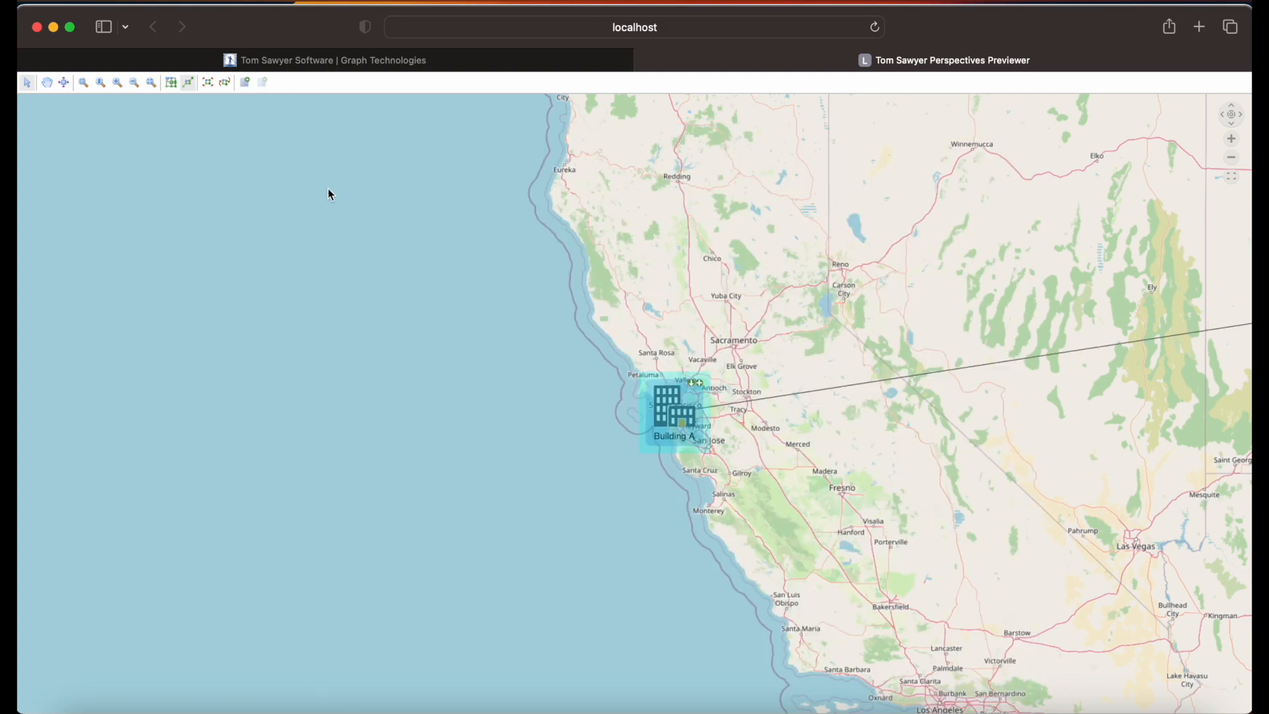
click(584, 438)
Step: Switch to Tom Sawyer Perspectives Designer and set the map type of the Network drawing templates' Map Template to Stamen Toner
click(1076, 711)
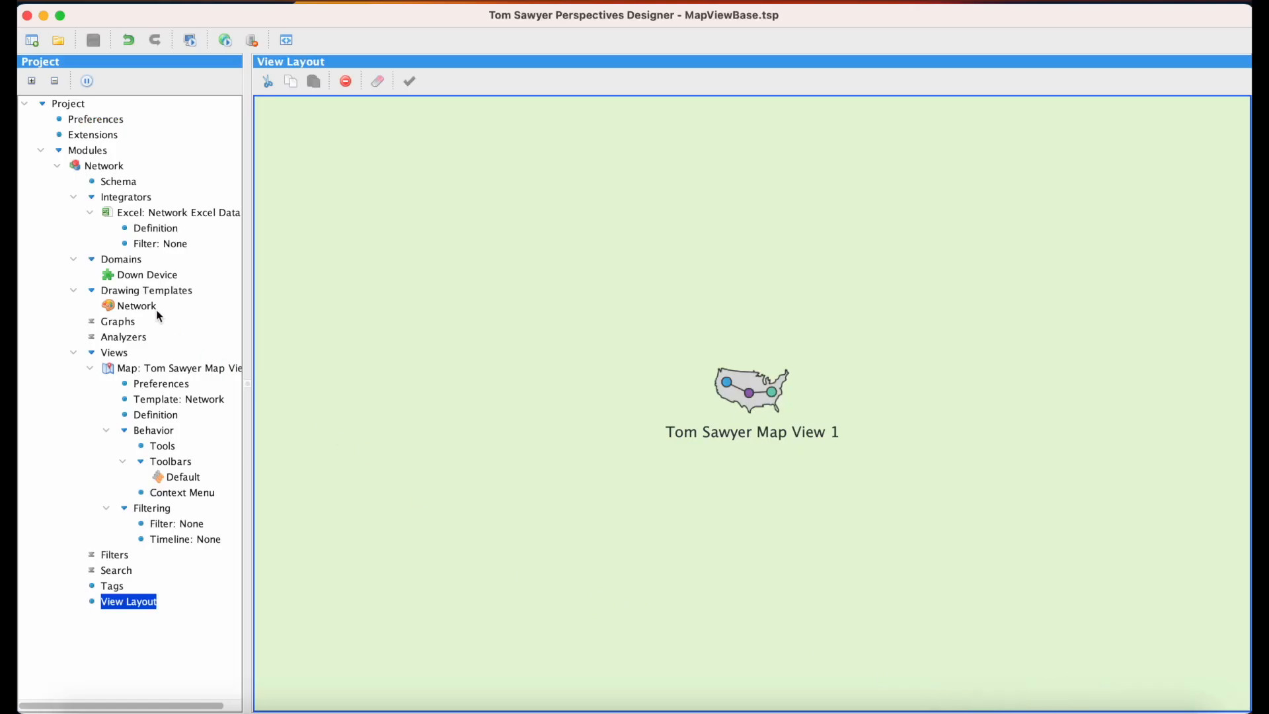
click(136, 306)
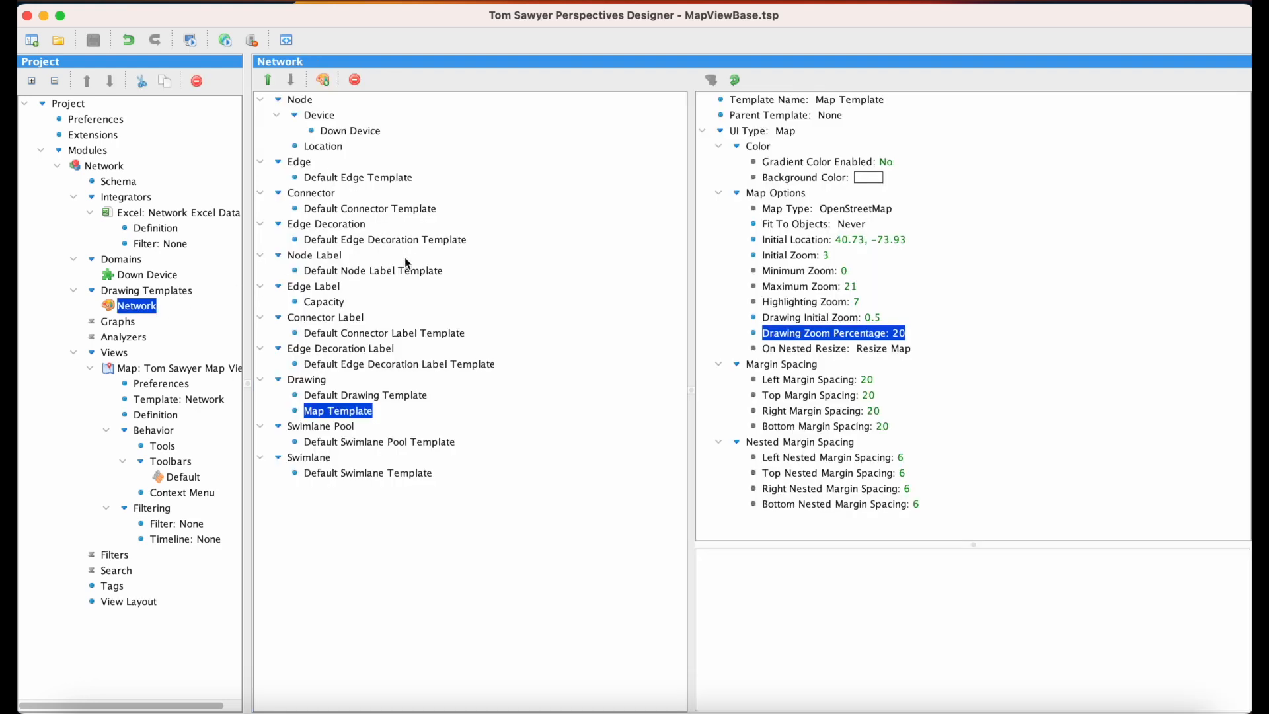
double_click(882, 211)
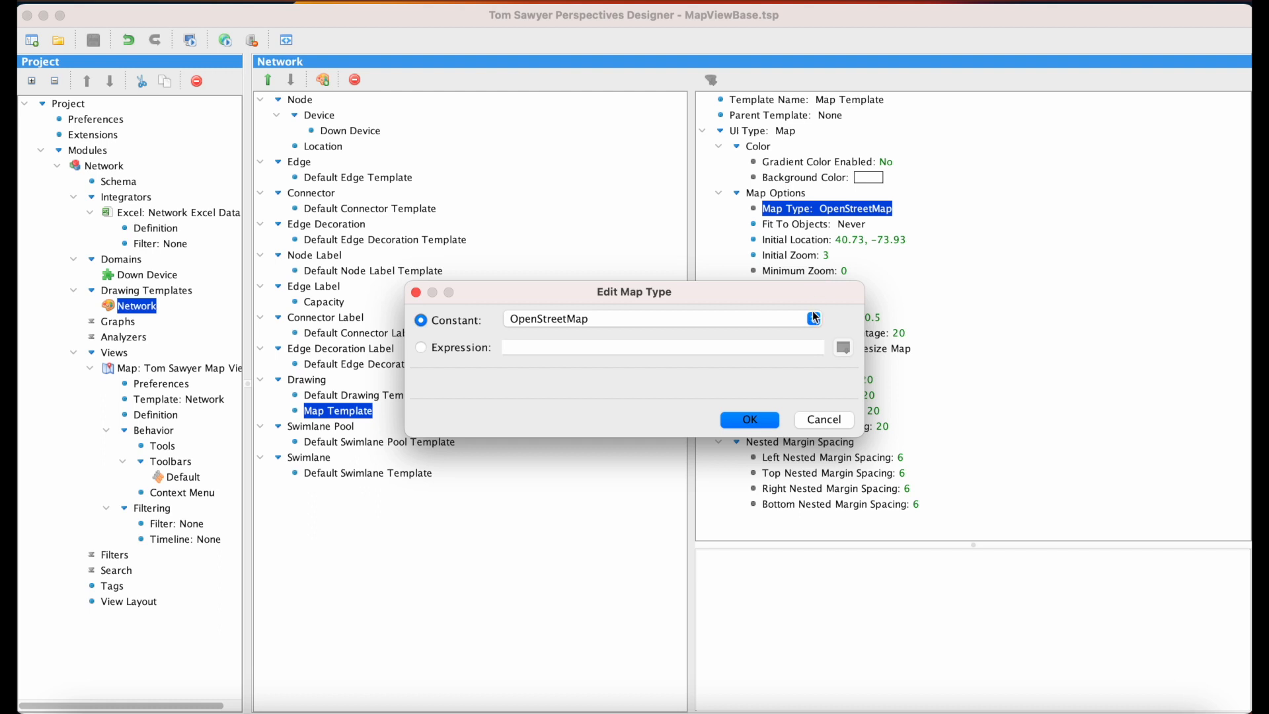
click(814, 319)
click(776, 334)
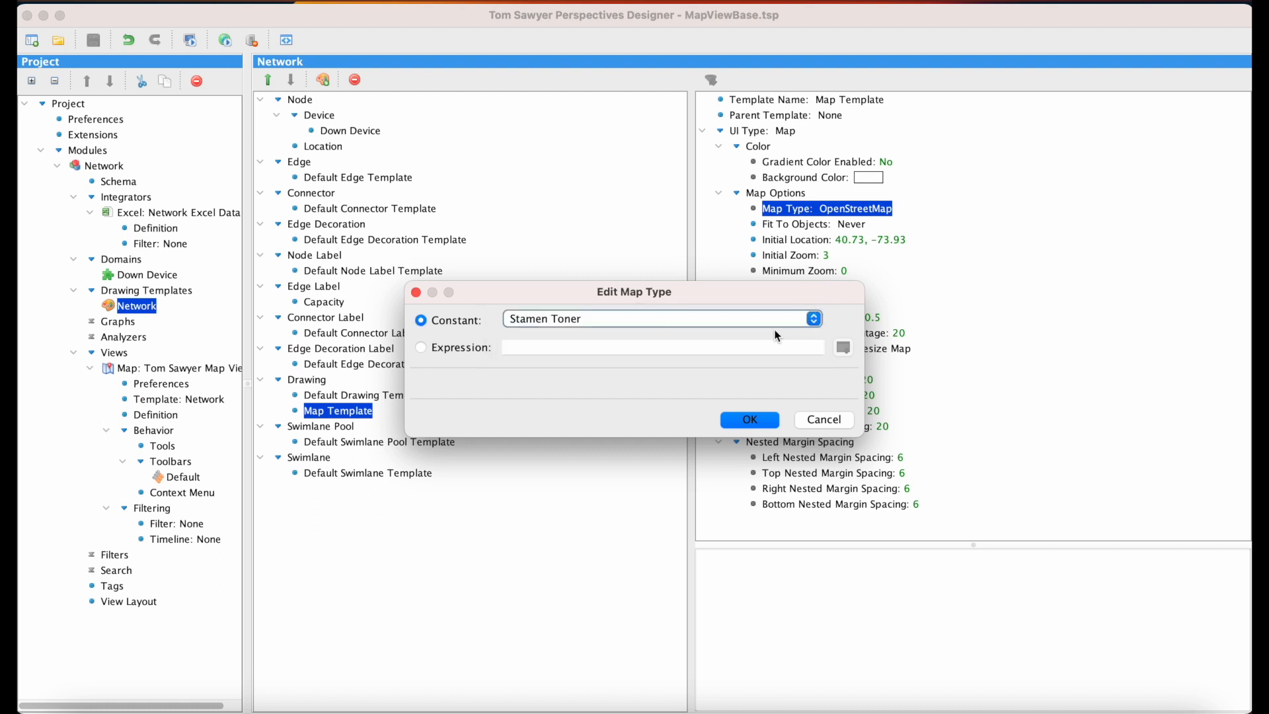
click(769, 421)
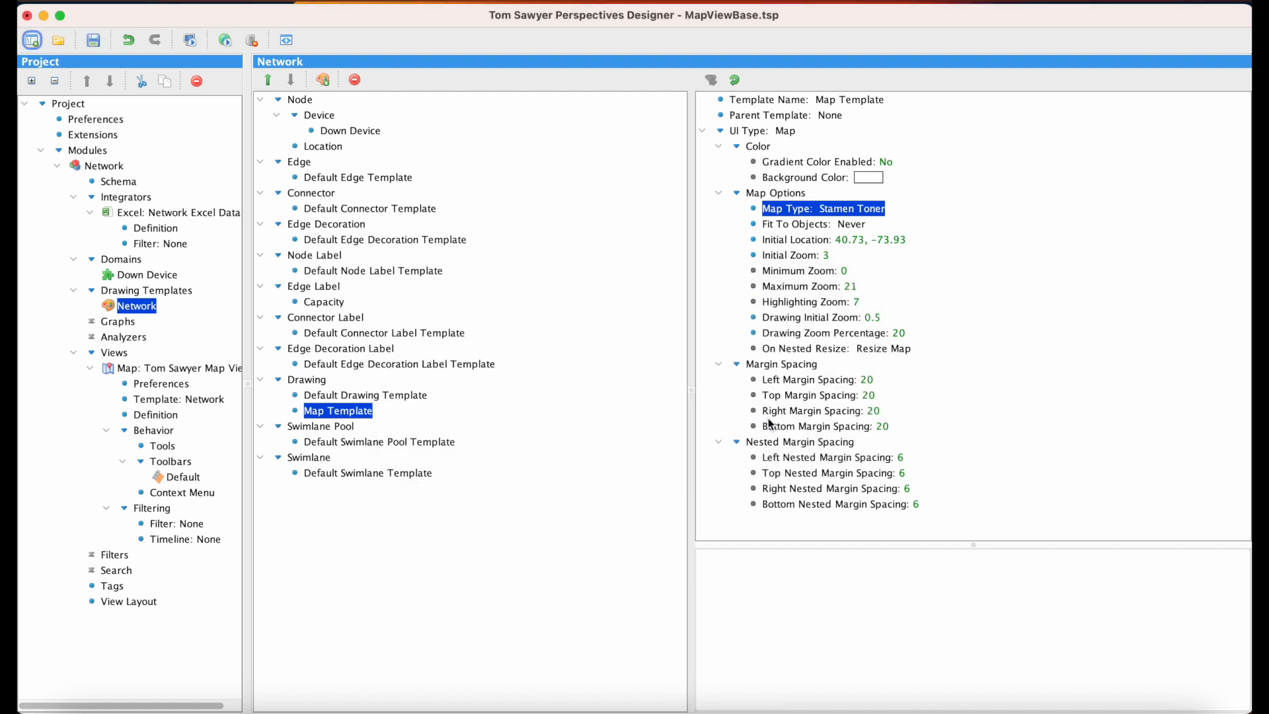
Step: Set the background color of the Device node template to a constant light green swatch
click(327, 115)
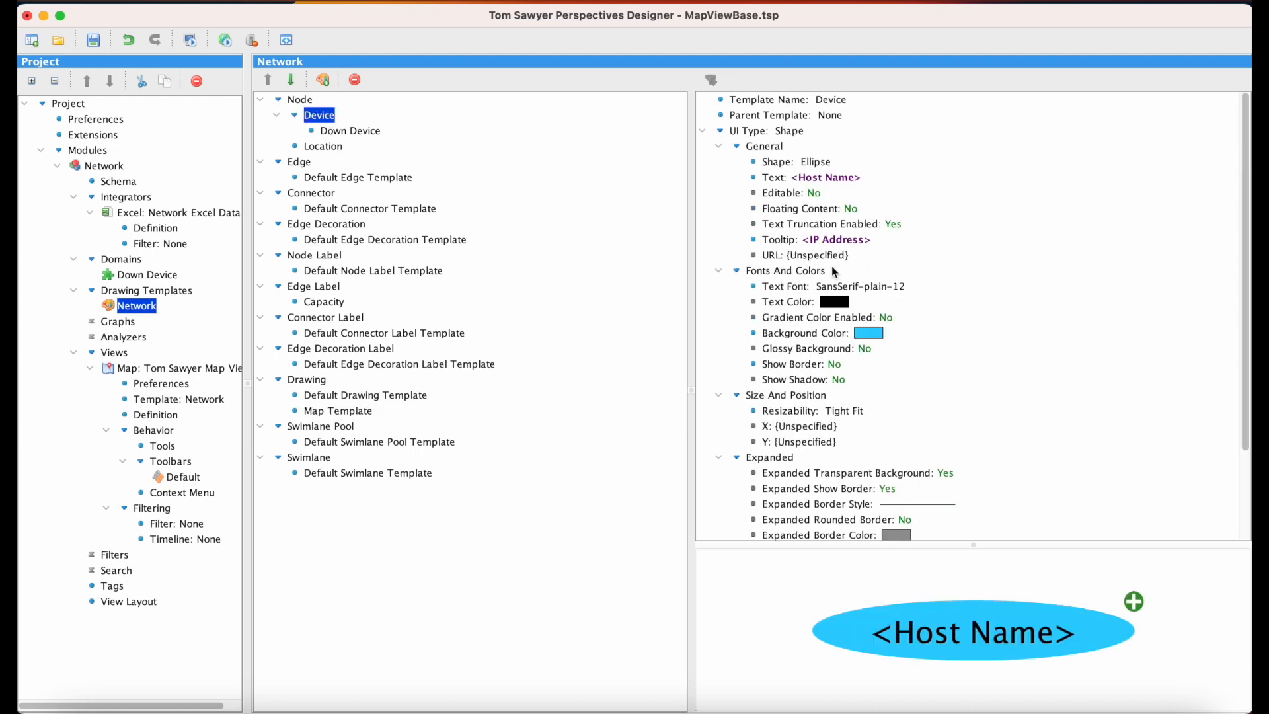
double_click(879, 335)
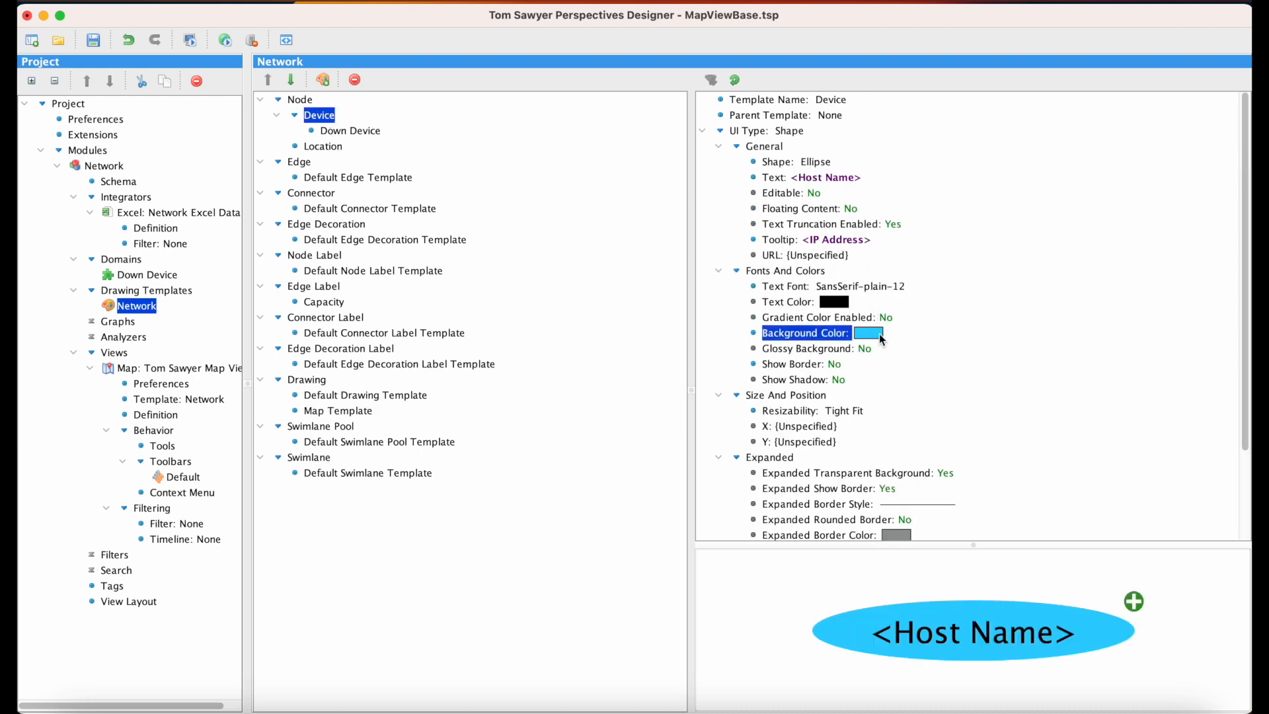
click(861, 320)
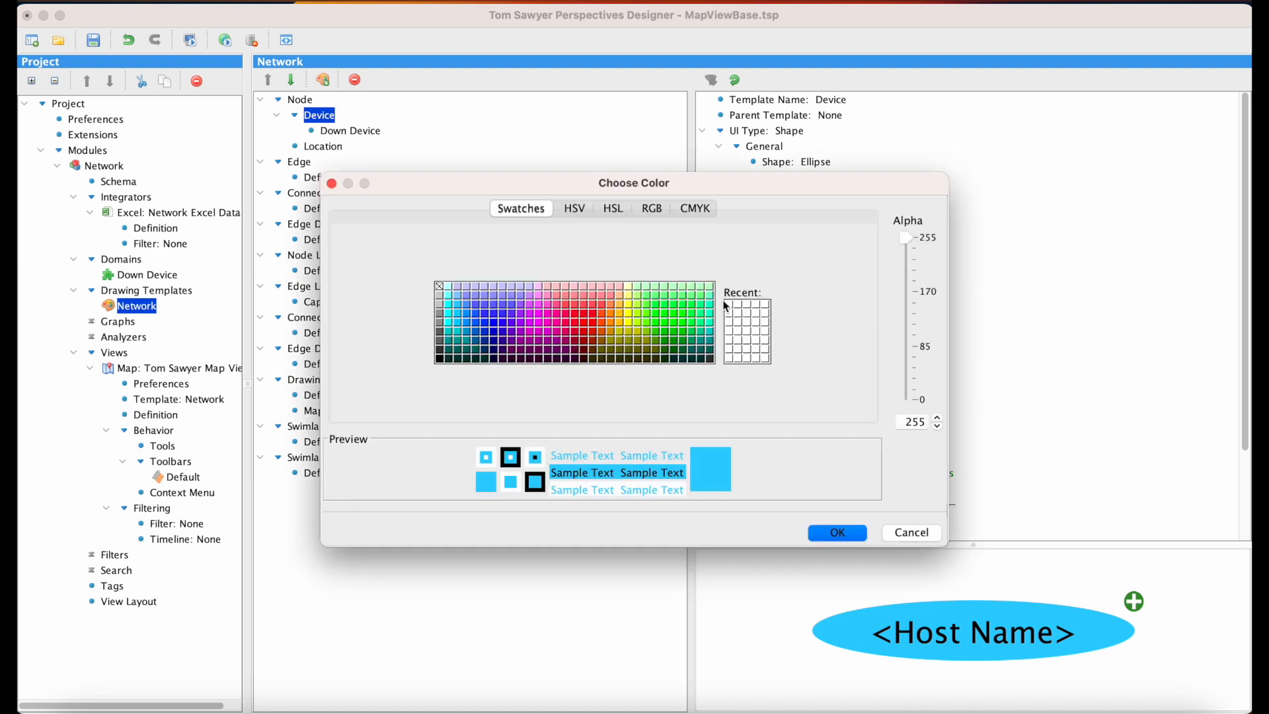
click(647, 296)
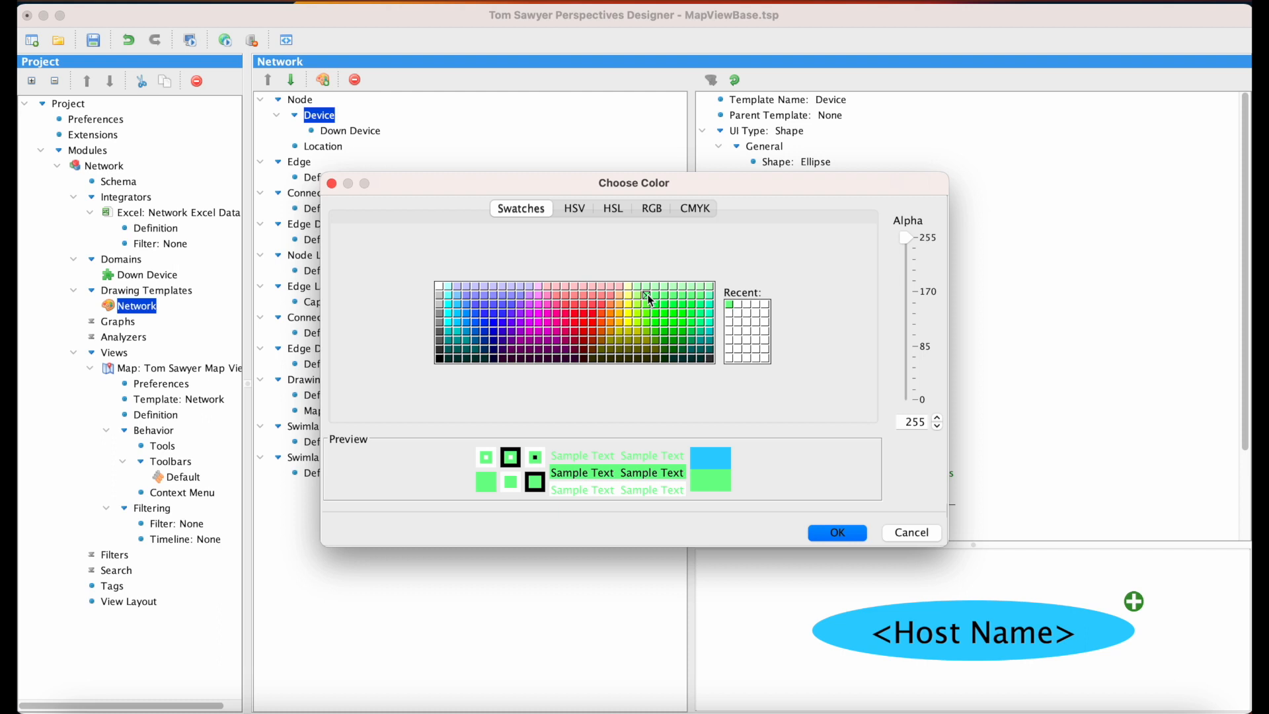
click(853, 532)
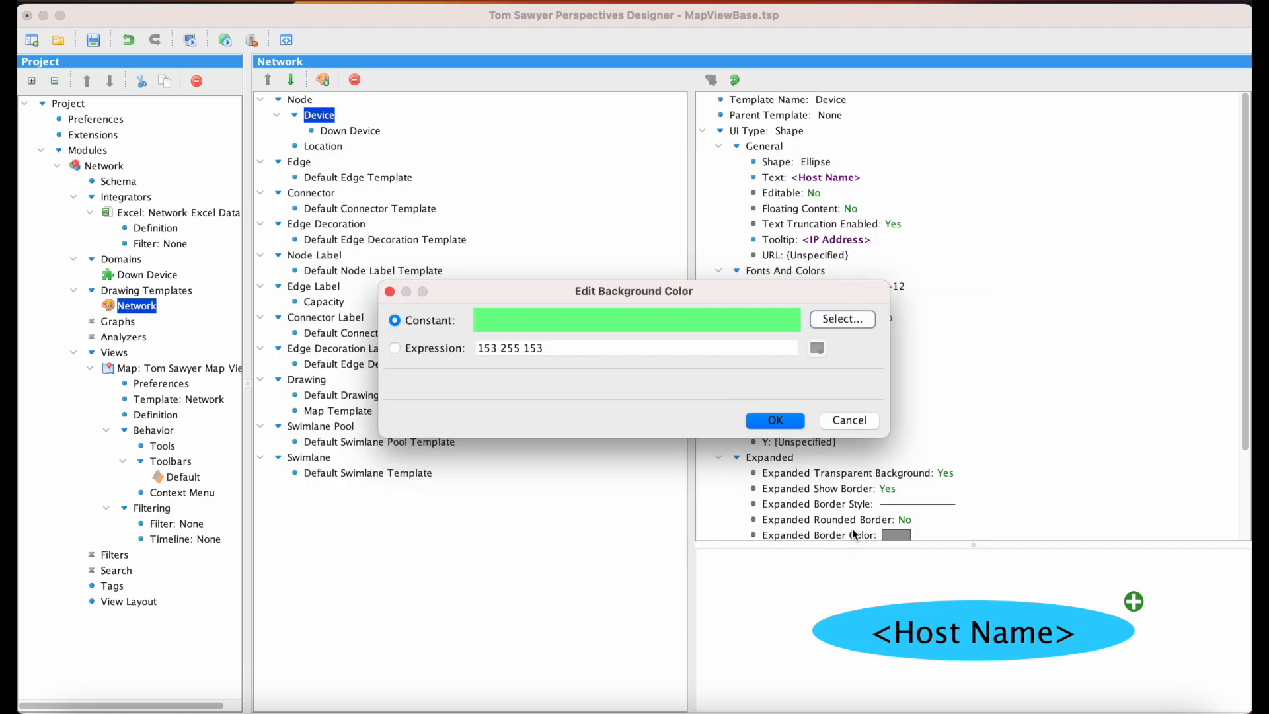
click(787, 421)
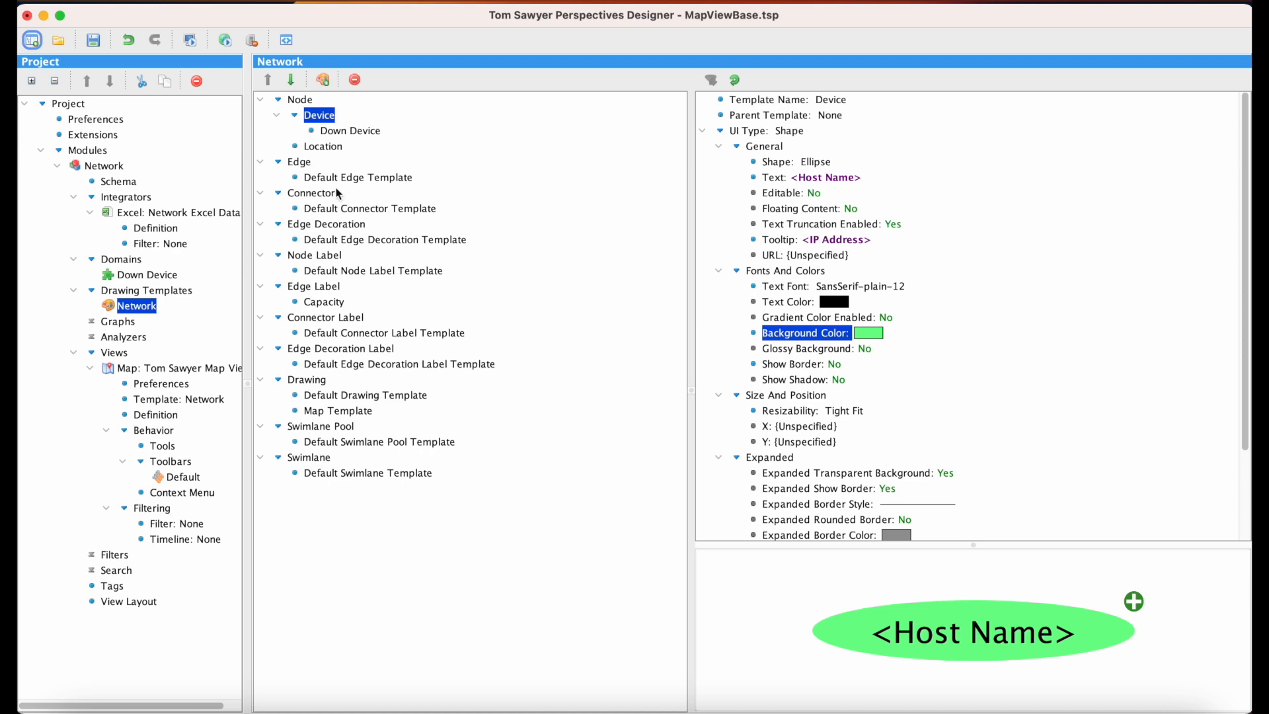
Step: Launch a new browser preview of the project and zoom in on Building A on the California coast
click(224, 40)
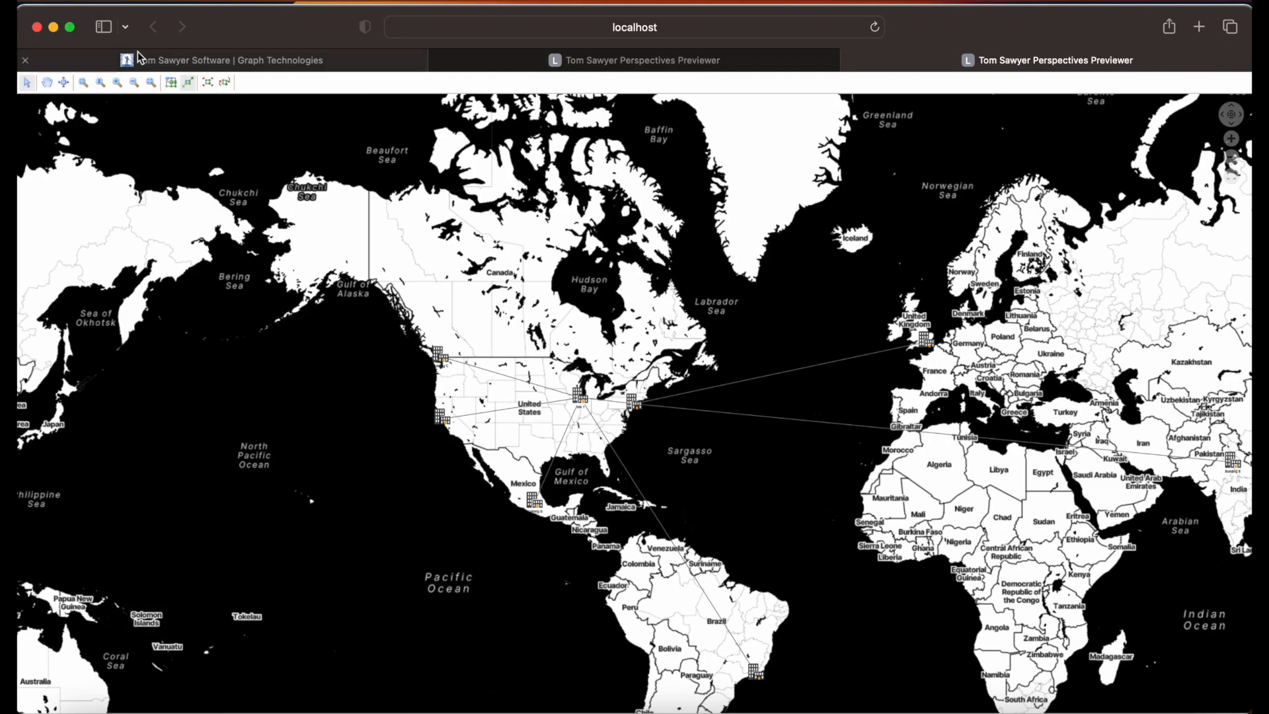
click(84, 82)
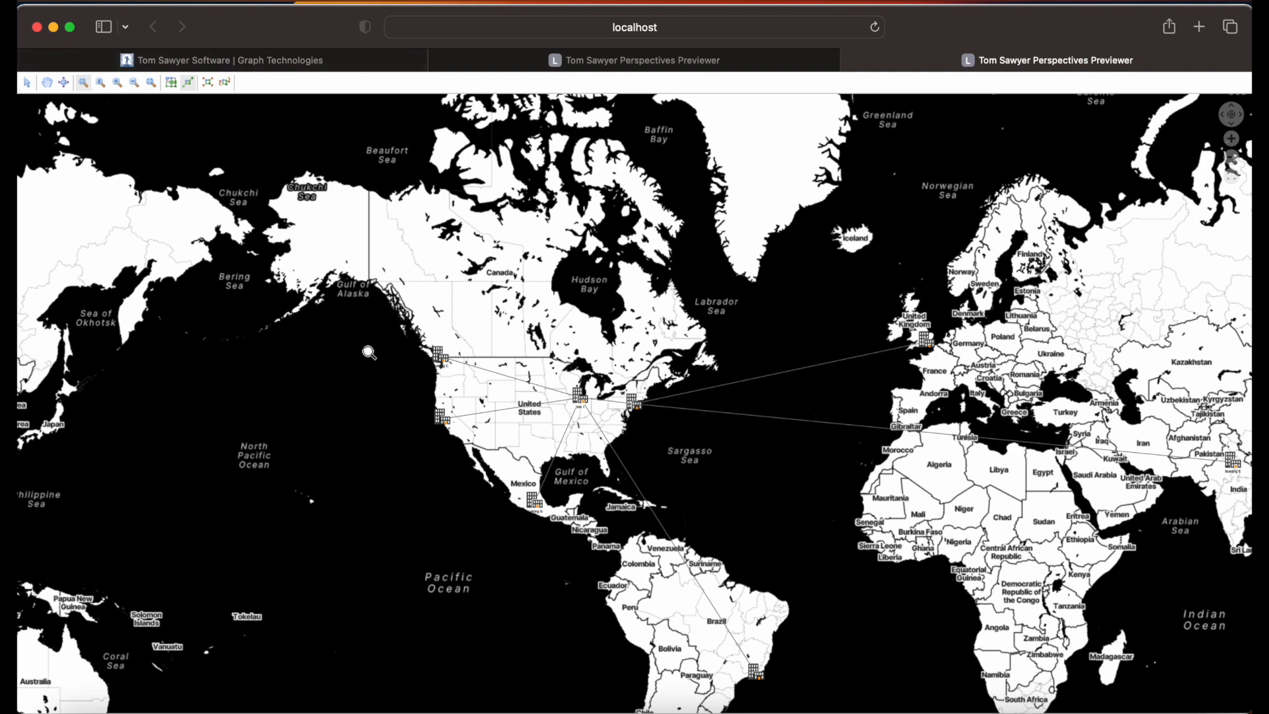
drag(422, 397, 463, 436)
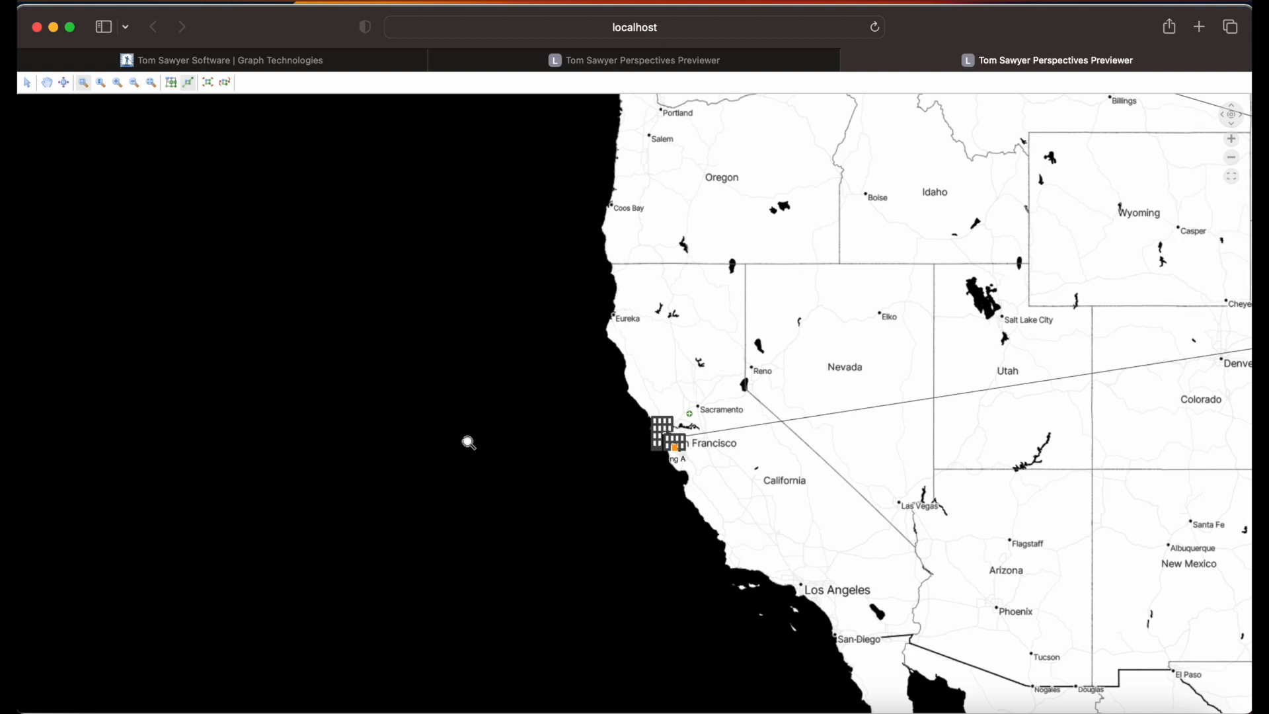
Step: Return to the selection tool, expand Building A's nested device drawing, and clear the selection
click(27, 86)
click(687, 416)
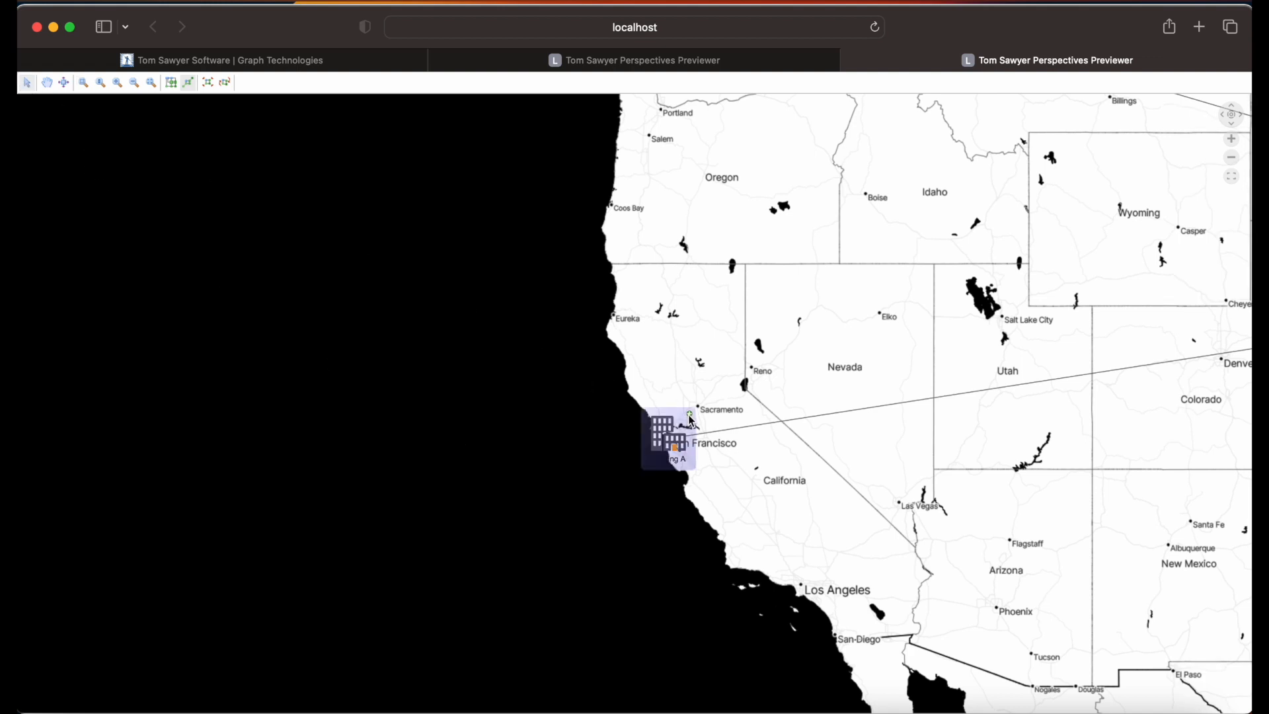
double_click(689, 417)
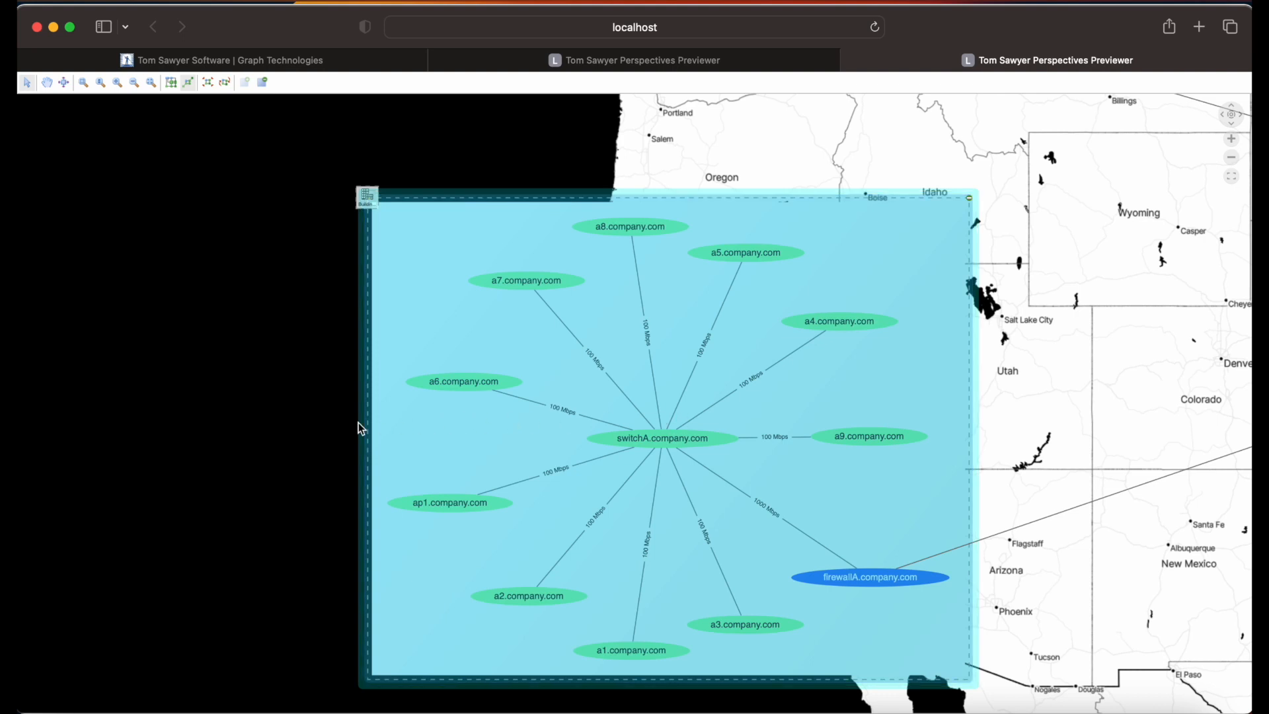
click(304, 431)
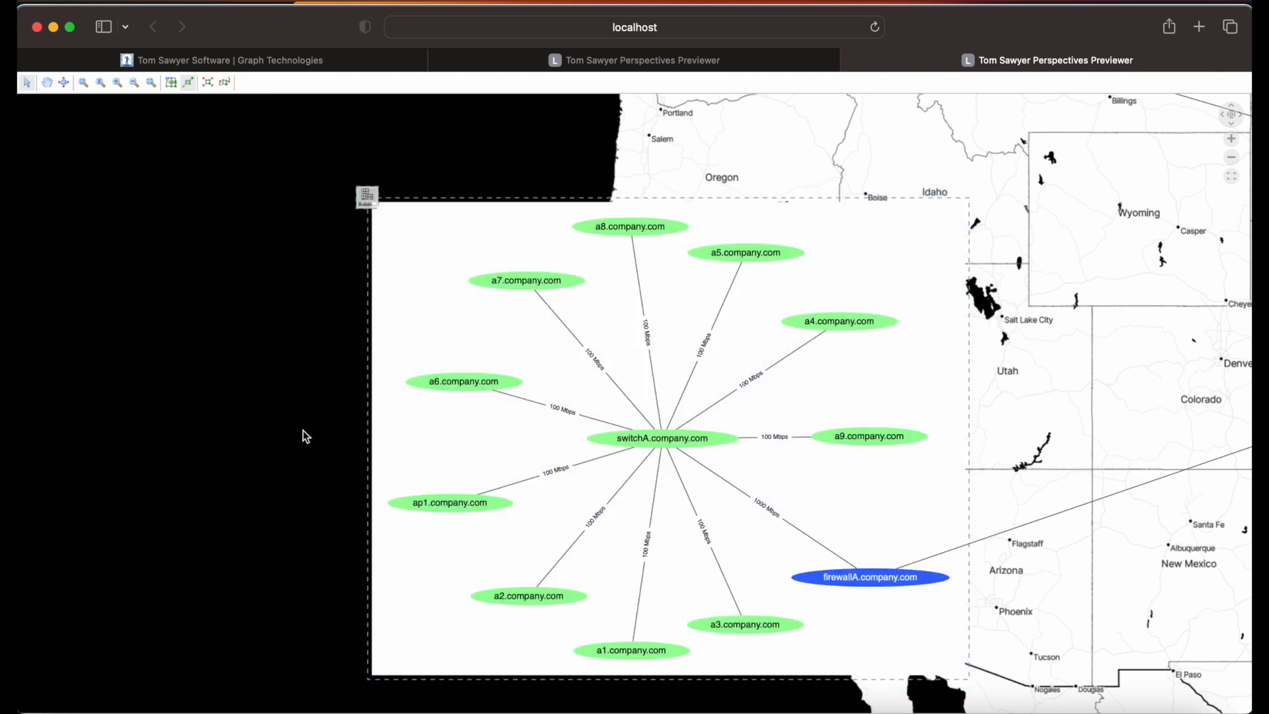